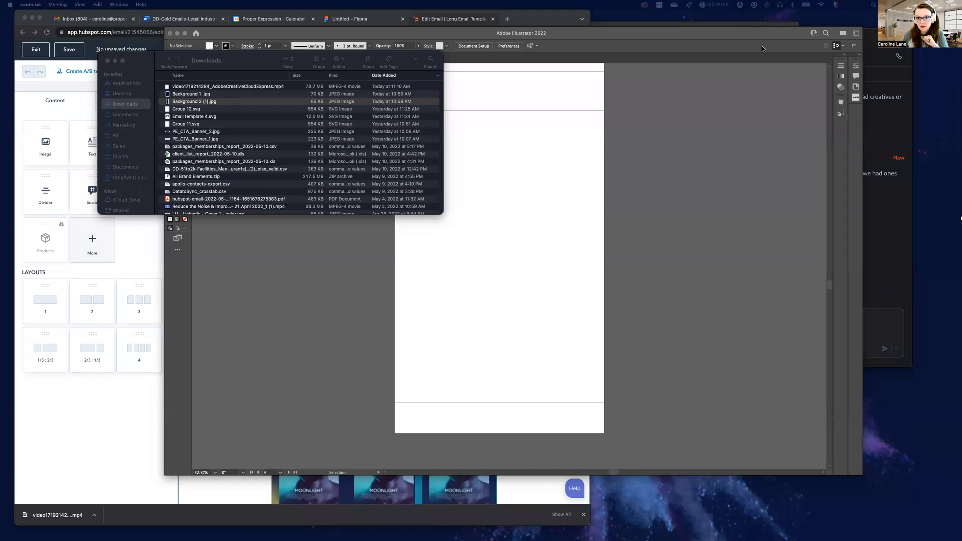
Switch to the Figma file and examine the Email template 4 design from the poster header to the app store footer
left_click(353, 22)
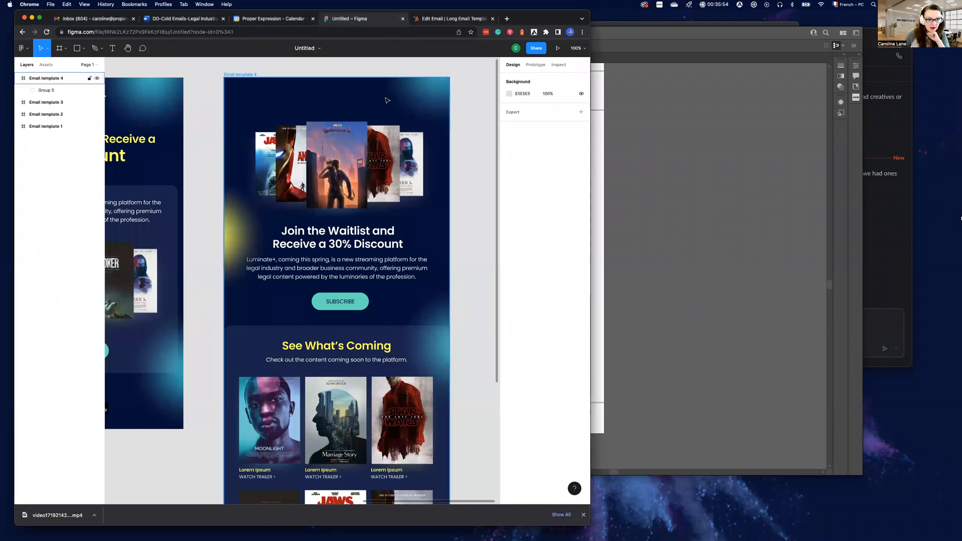
scroll(386, 249, "down", 7)
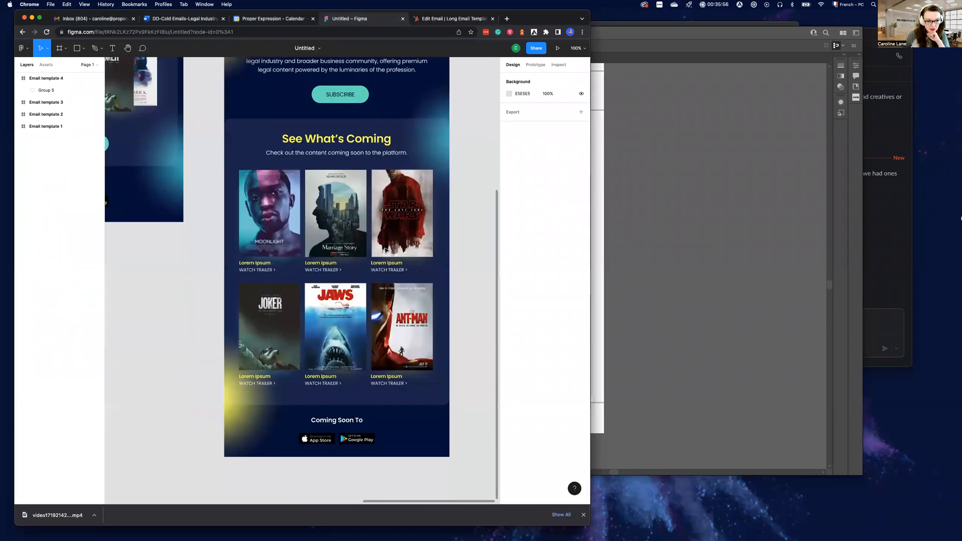
scroll(386, 250, "up", 6)
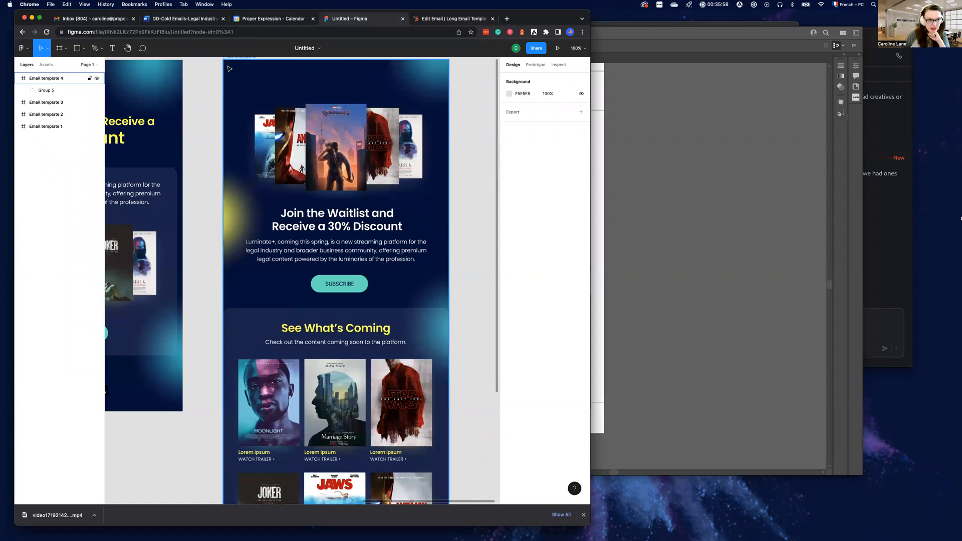
scroll(350, 352, "down", 1)
scroll(350, 353, "up", 1)
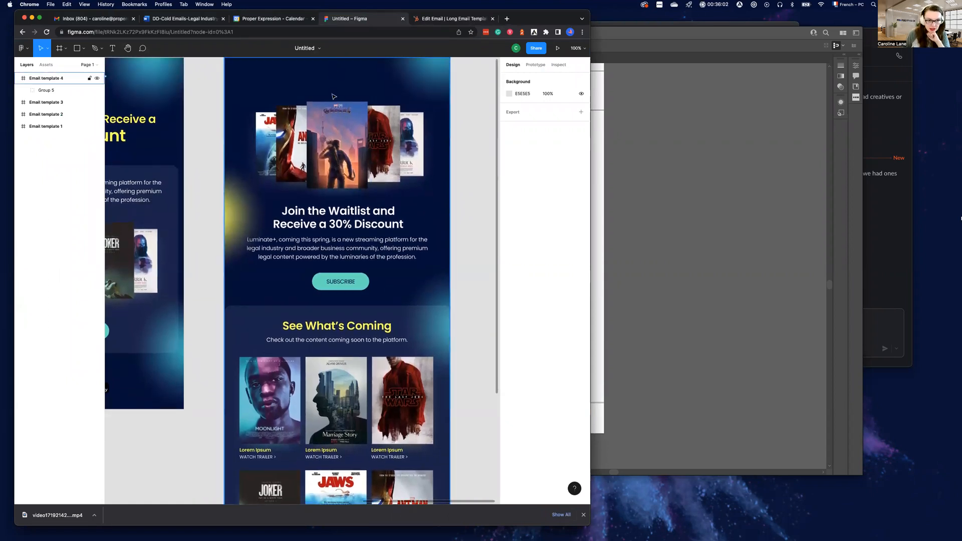
scroll(351, 328, "down", 7)
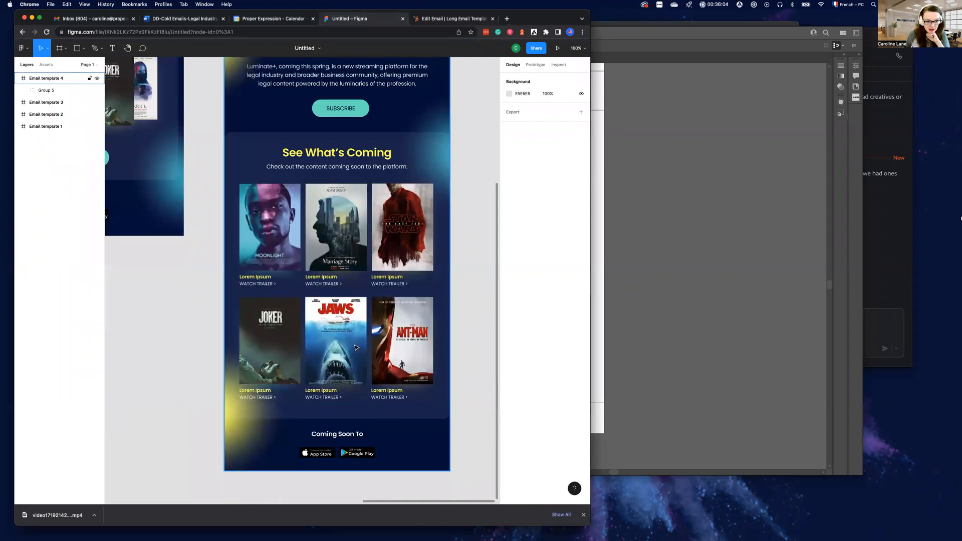
scroll(354, 341, "up", 4)
scroll(355, 341, "up", 5)
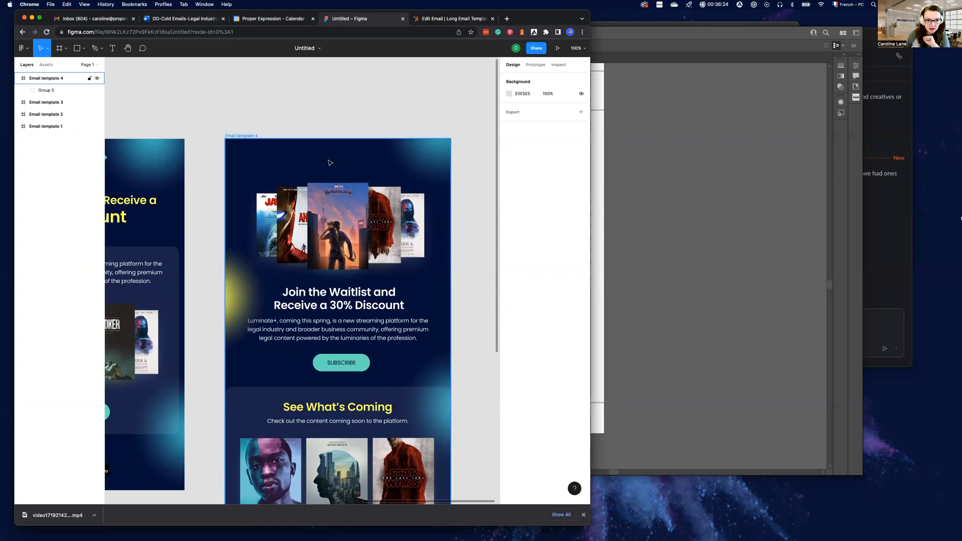
Select the Email template 4 frame and its artwork group, and examine the headline, See What's Coming and Coming Soon To sections
left_click(347, 169)
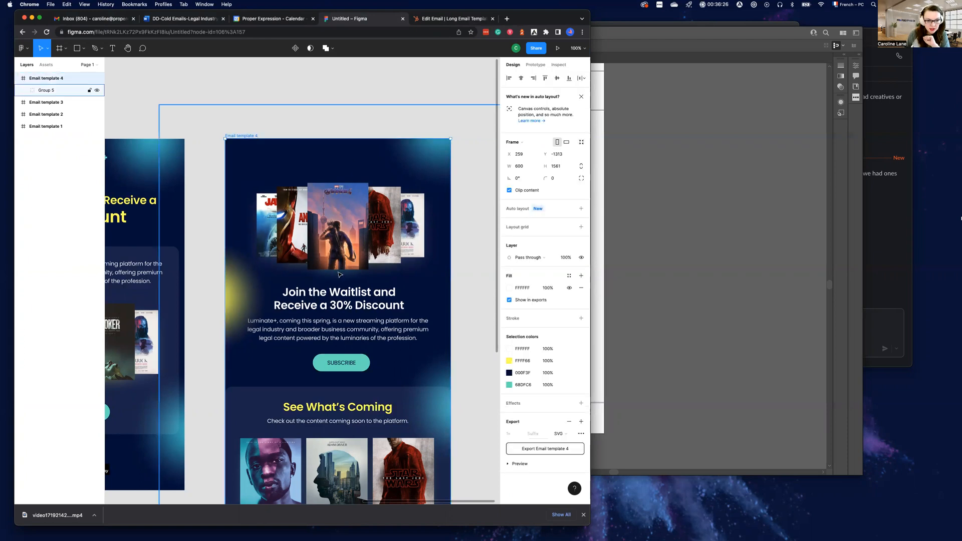
scroll(348, 199, "down", 2)
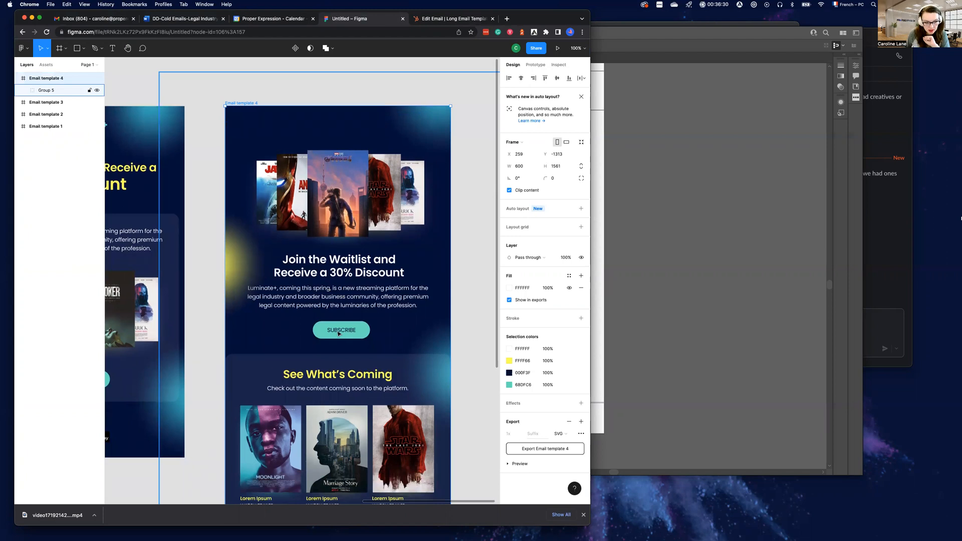
scroll(373, 326, "down", 5)
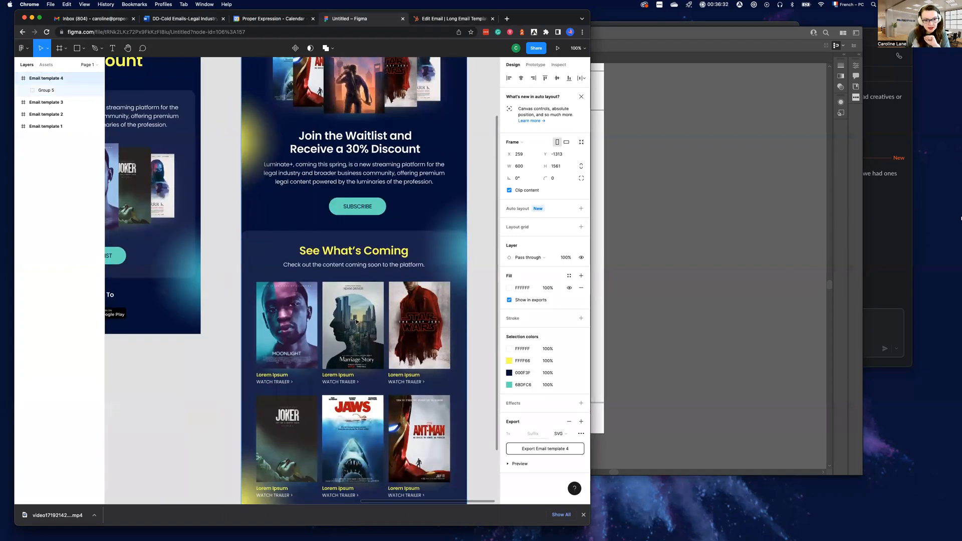
scroll(346, 320, "down", 2)
scroll(325, 296, "right", 2)
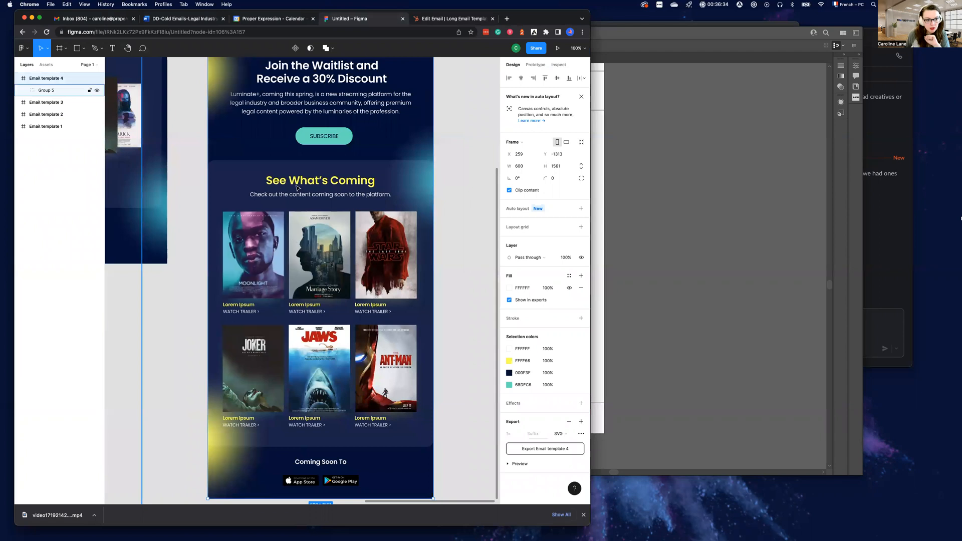
left_click(230, 167)
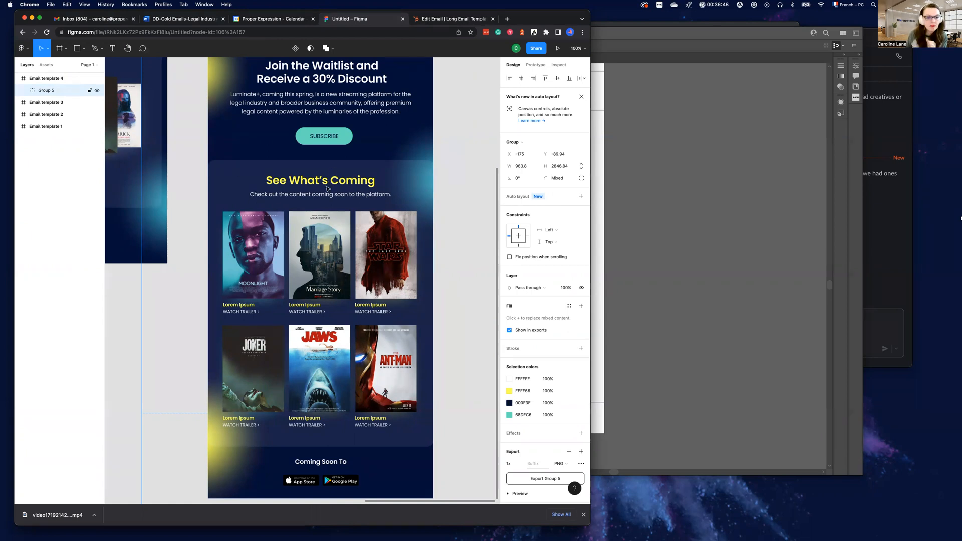
scroll(323, 215, "down", 2)
scroll(325, 214, "down", 1)
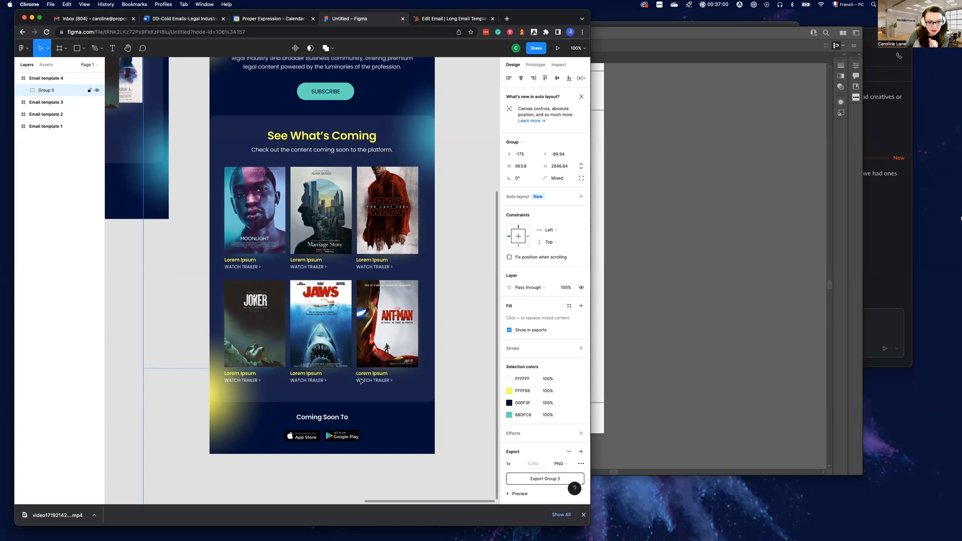
scroll(408, 407, "down", 4)
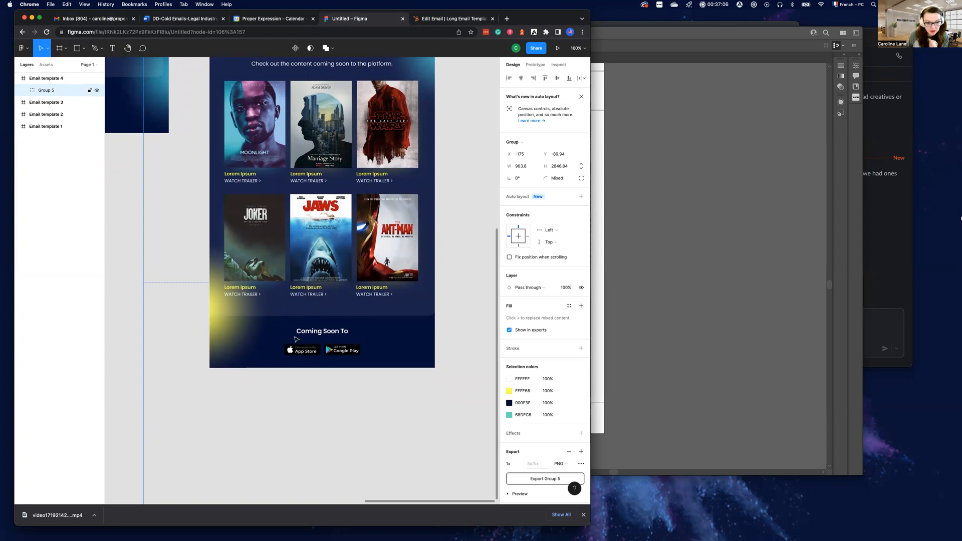
scroll(362, 352, "up", 12)
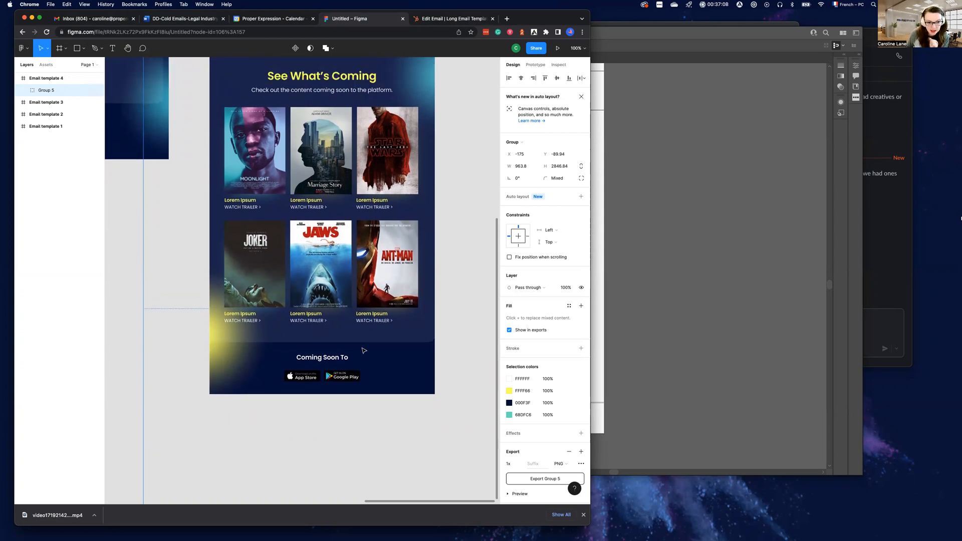
scroll(362, 350, "up", 1)
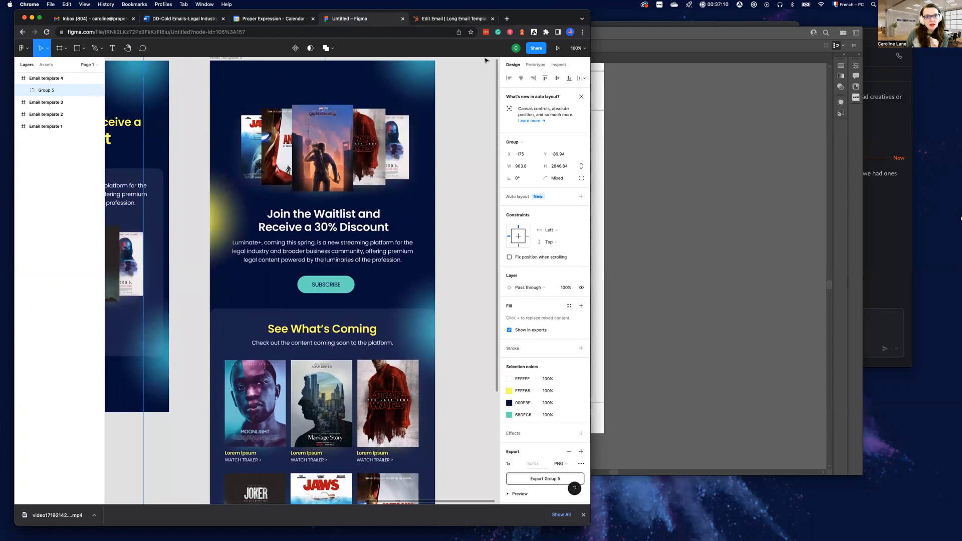
Switch to the HubSpot Long Email Template and inspect the layout settings of the Join the Waitlist section
left_click(451, 19)
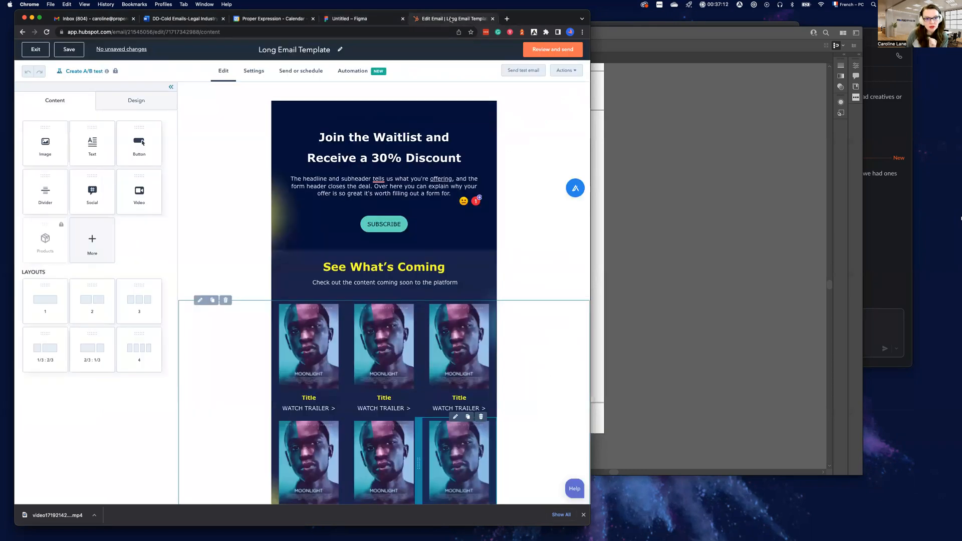
scroll(391, 153, "up", 1)
left_click(229, 141)
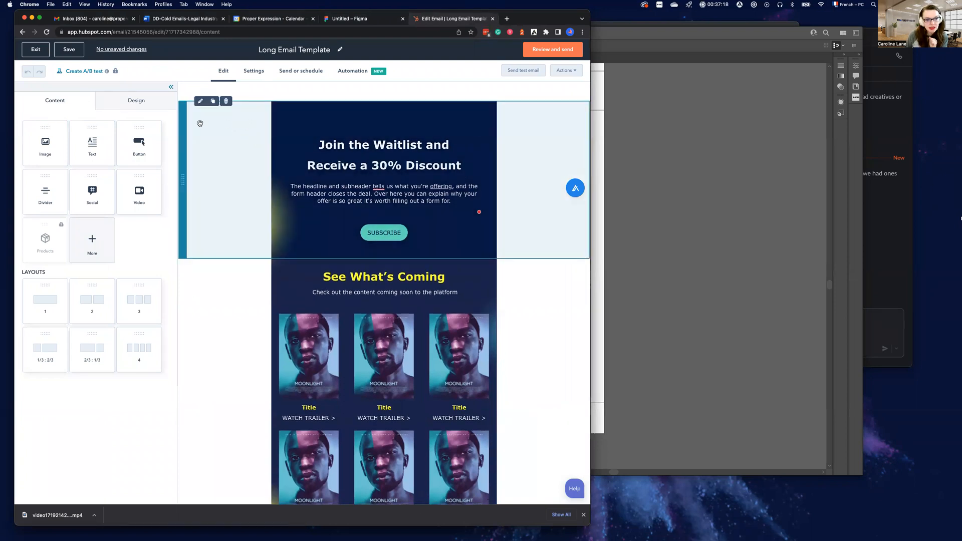
left_click(215, 125)
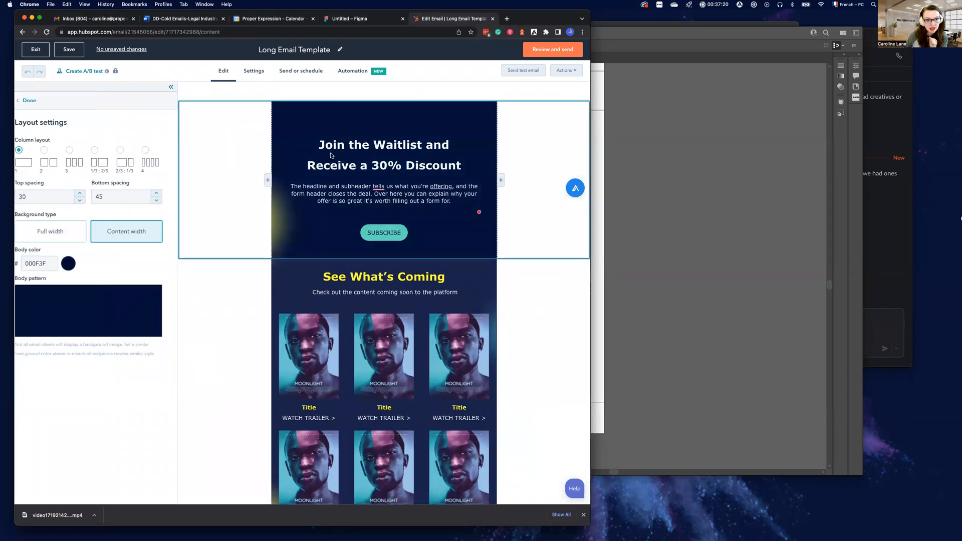
left_click(369, 121)
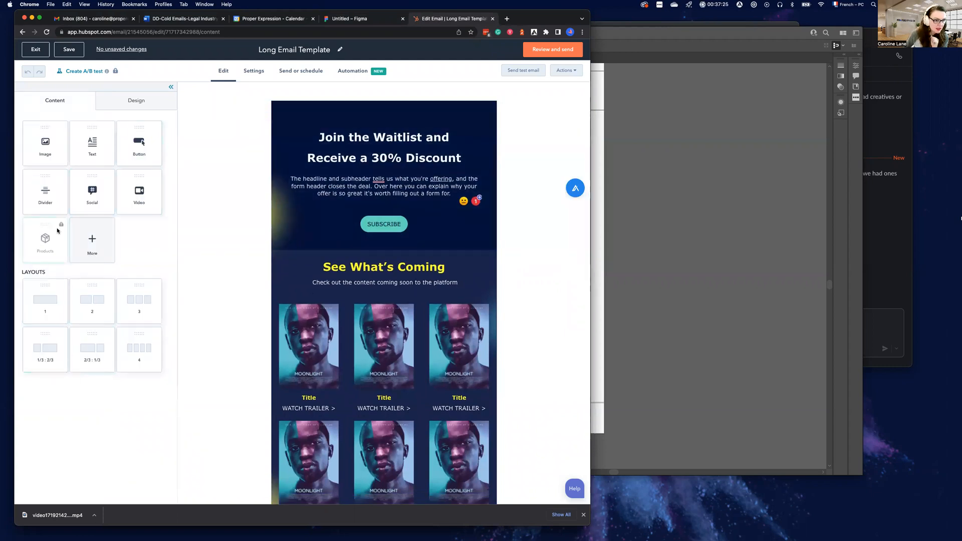
Add an image block above the Join the Waitlist headline
left_click_drag(43, 147, 373, 140)
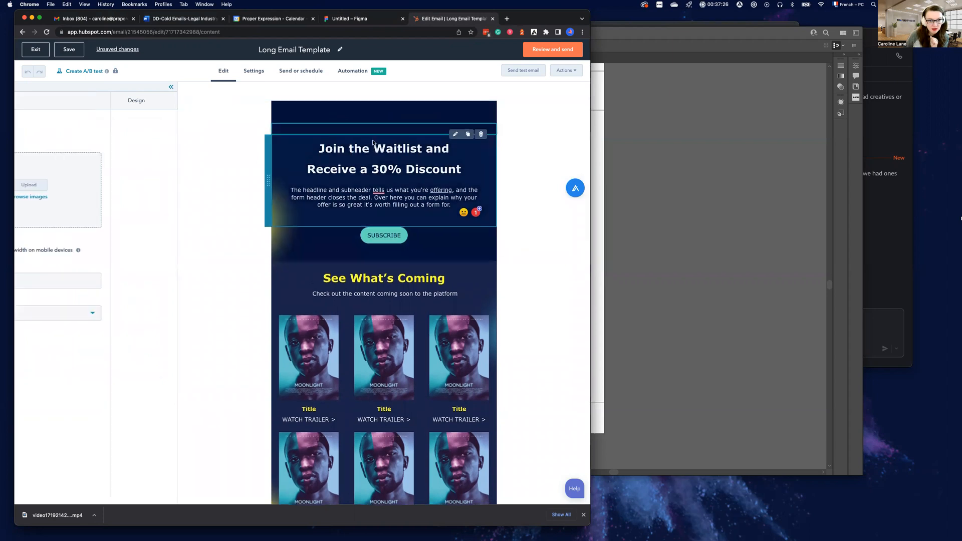
left_click(223, 175)
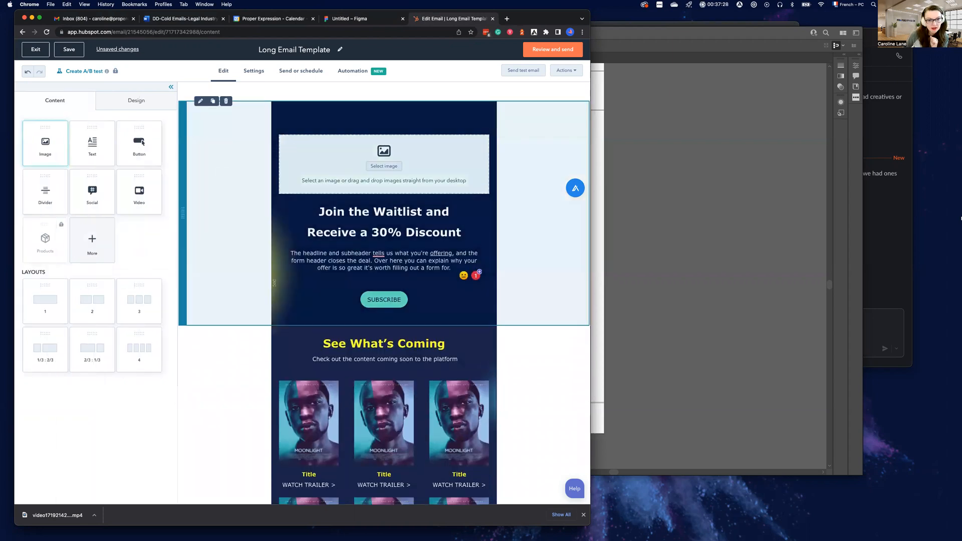
Inspect the layout settings and body patterns of the See What's Coming section and the three-column poster section
scroll(301, 235, "down", 2)
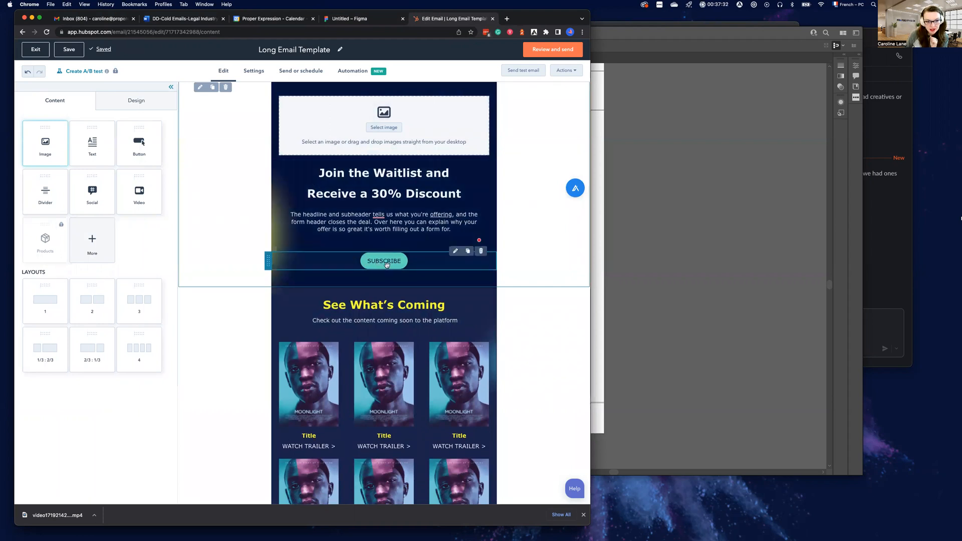
scroll(300, 240, "down", 5)
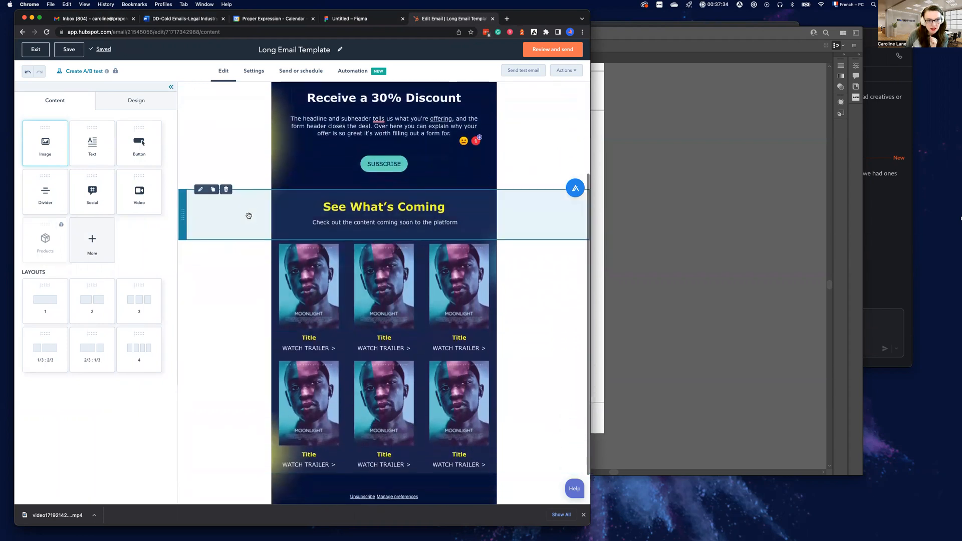
left_click(223, 211)
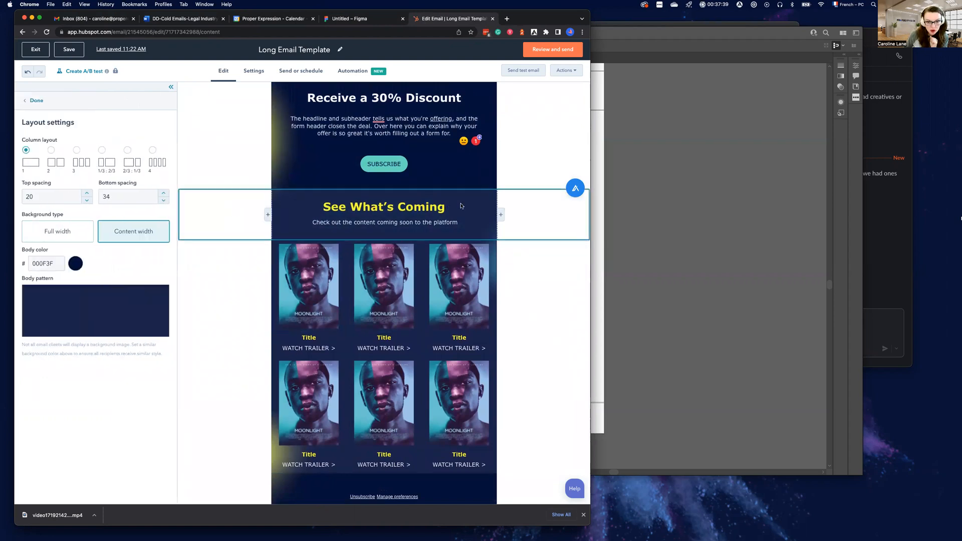
left_click(514, 181)
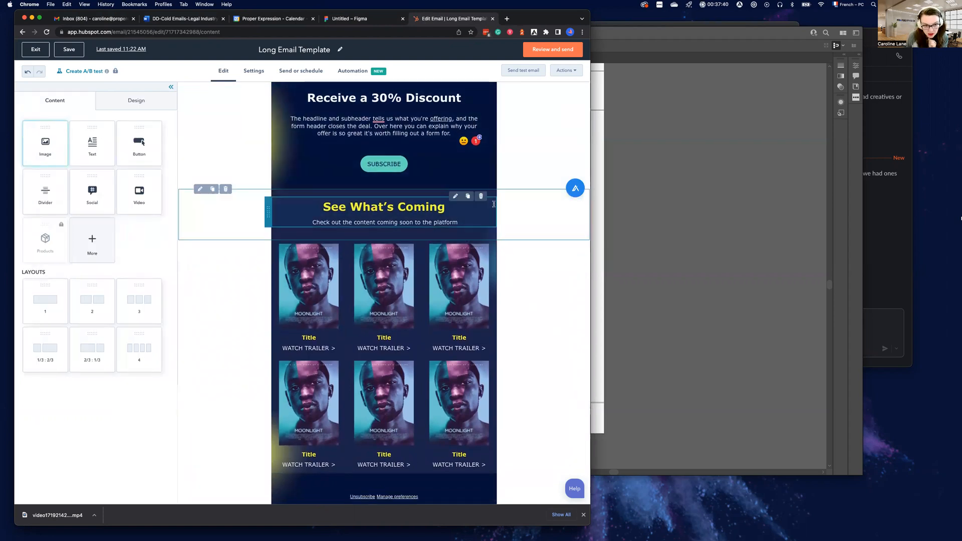
scroll(246, 250, "down", 2)
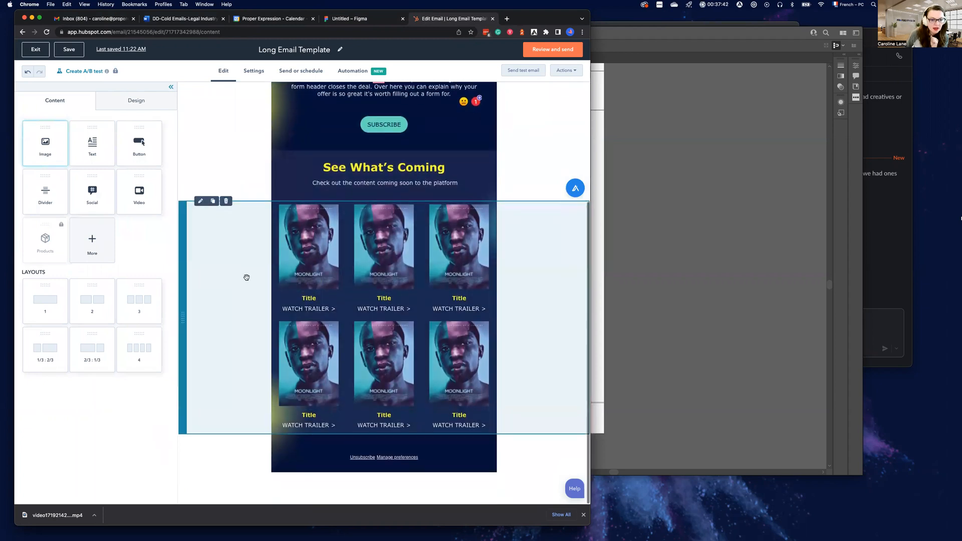
left_click(235, 269)
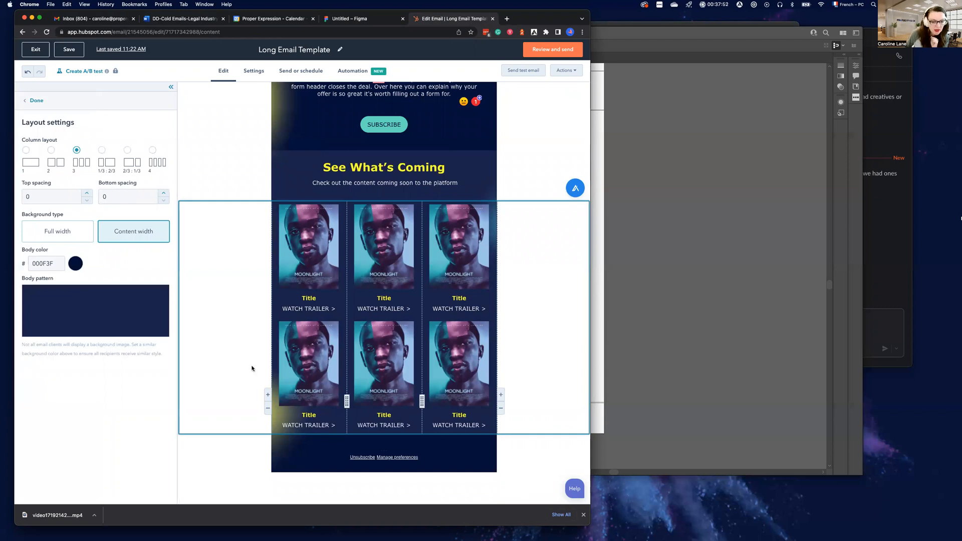
left_click(297, 460)
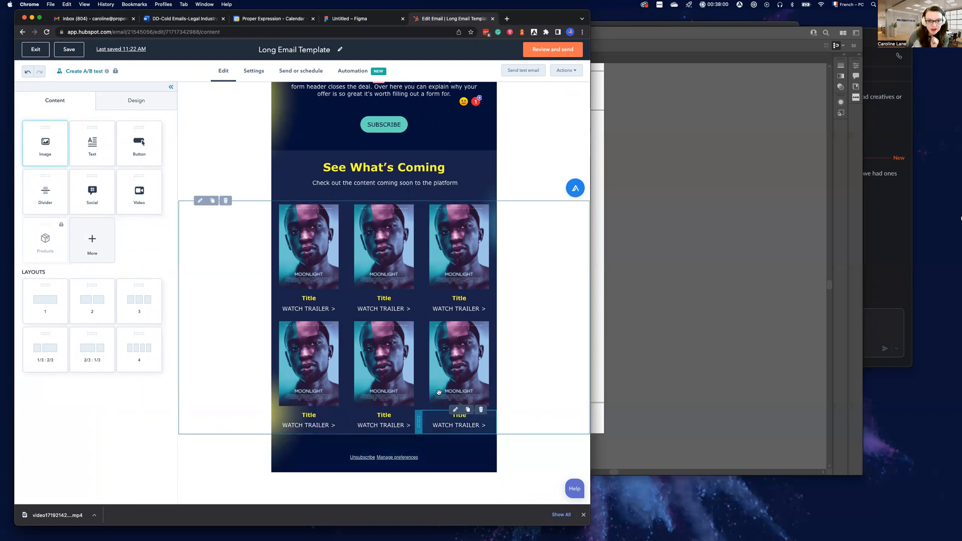
Review the whole email from the image placeholder to the footer, checking how the section backgrounds line up
scroll(459, 366, "up", 1)
scroll(458, 366, "up", 5)
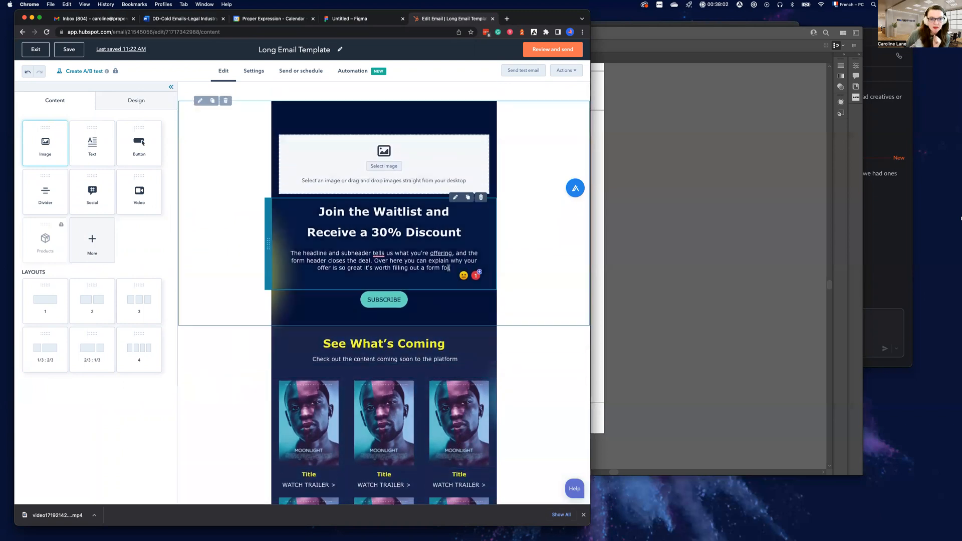
scroll(409, 487, "down", 5)
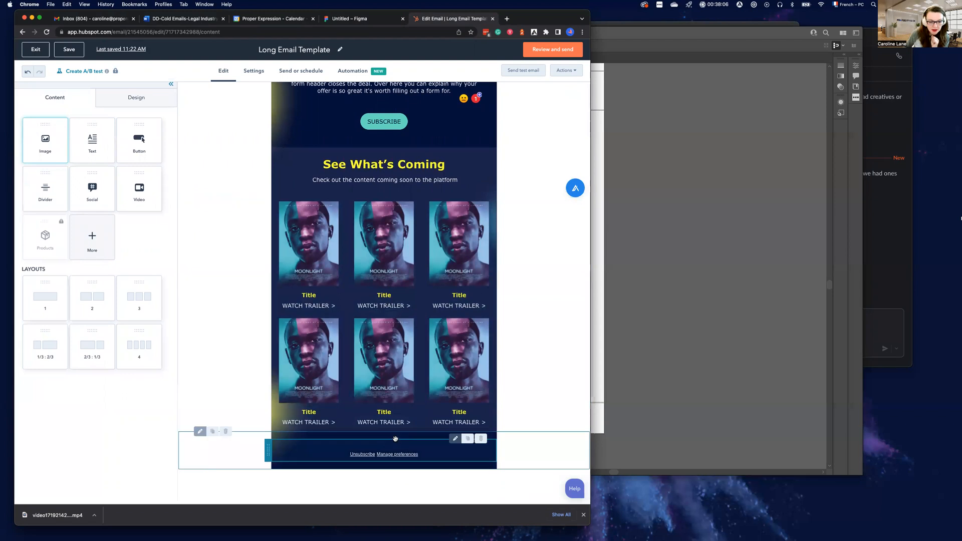
scroll(395, 440, "up", 2)
scroll(396, 439, "up", 3)
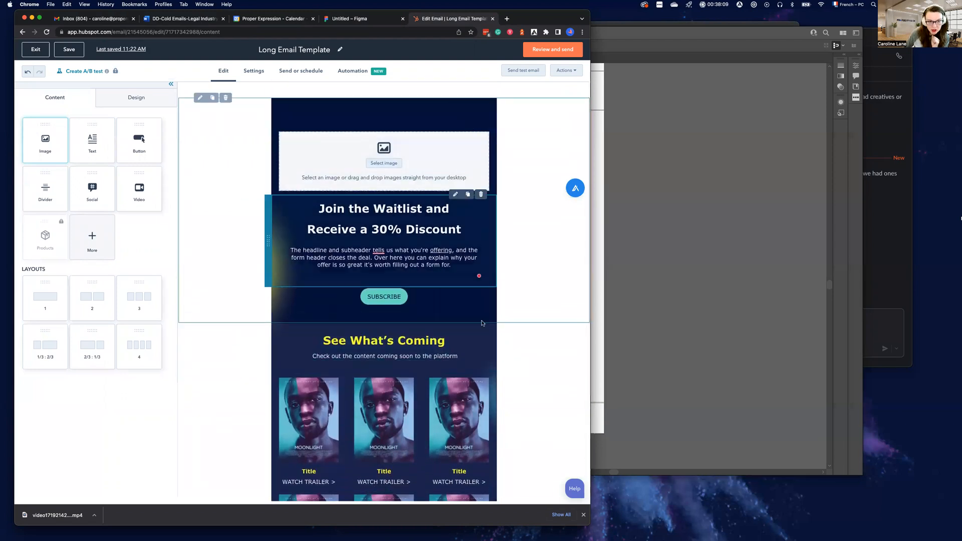
scroll(484, 393, "up", 1)
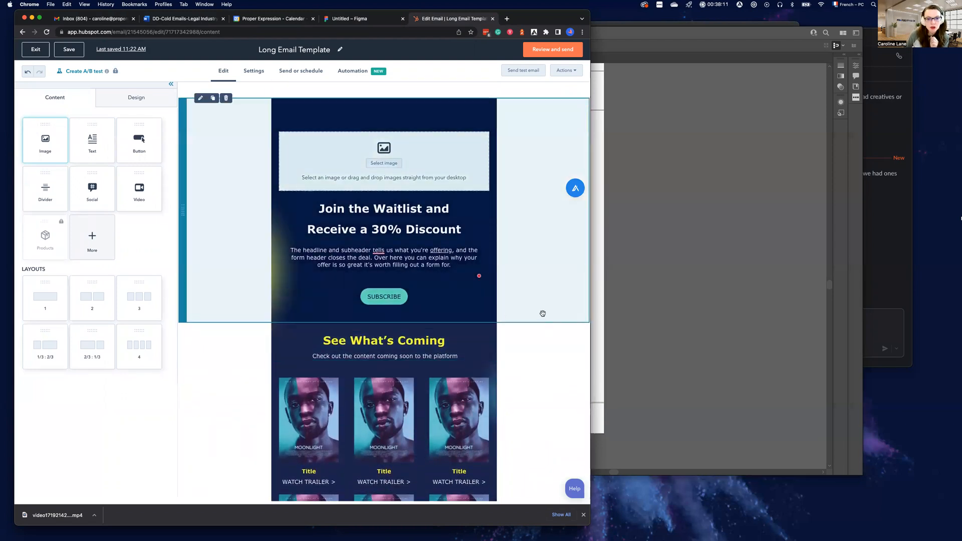
scroll(444, 442, "down", 1)
scroll(526, 315, "up", 1)
Switch to Illustrator, move its window slightly, and bring up the Downloads folder in Finder
left_click(713, 244)
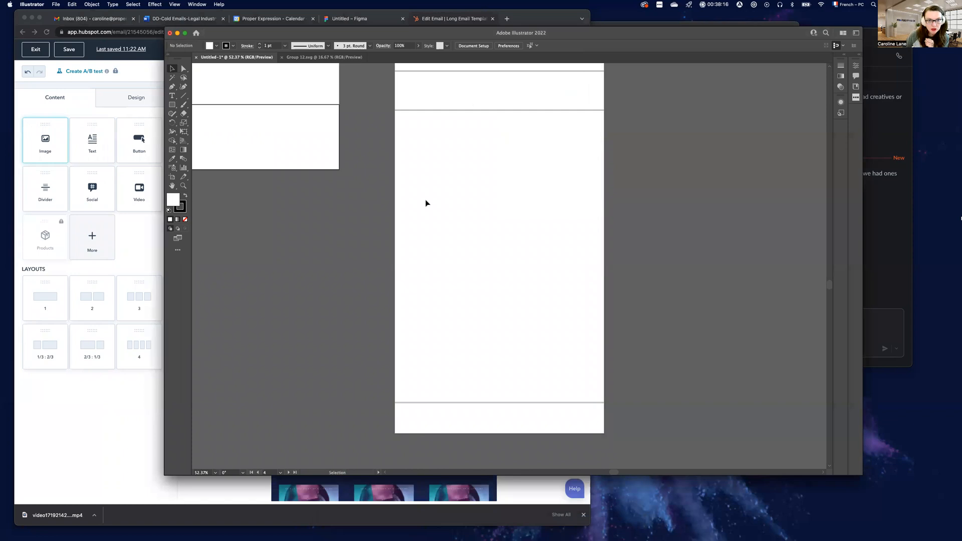
left_click_drag(603, 34, 580, 50)
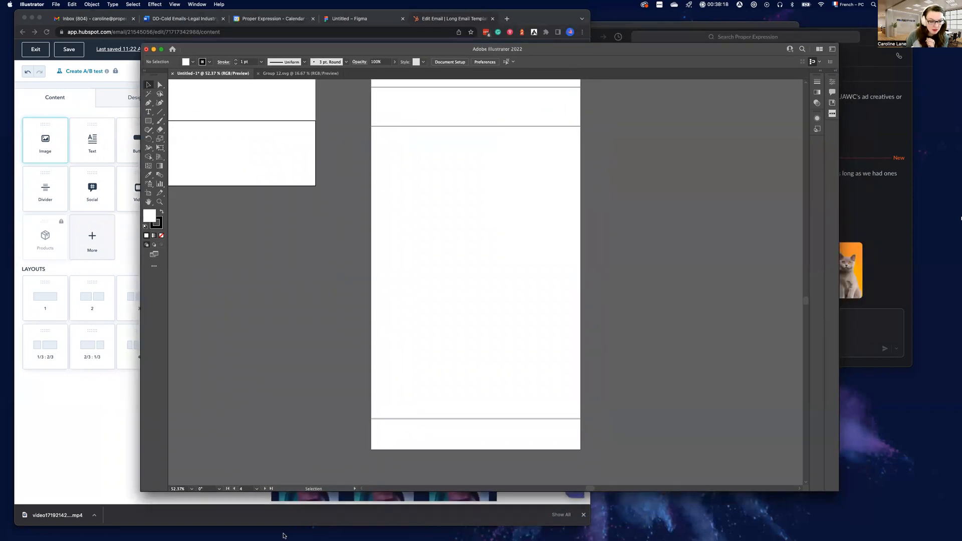
mouse_move(279, 536)
left_click(327, 526)
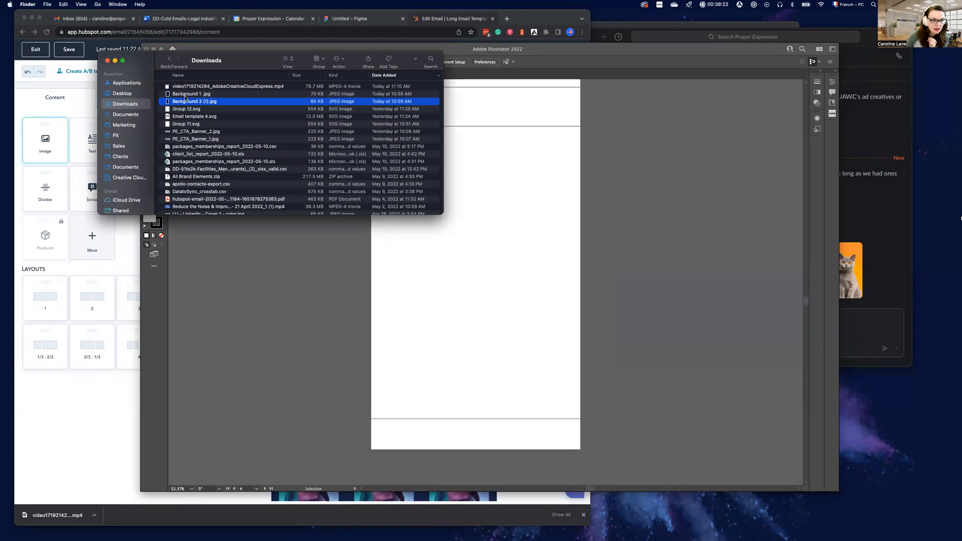
Place Background 2 (1).jpg from the Downloads folder over the tall stack of artboards and delete the extra copy
left_click_drag(186, 103, 387, 261)
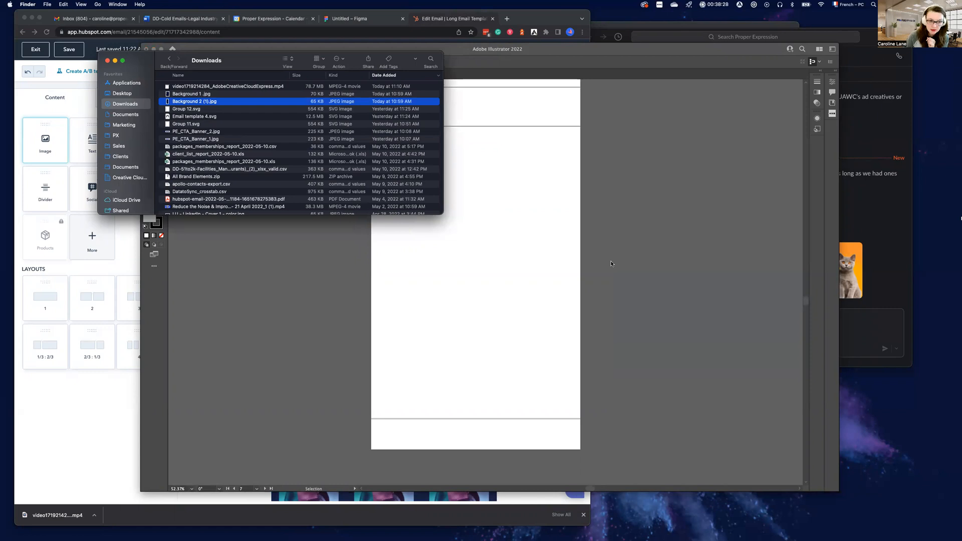
left_click_drag(197, 102, 580, 267)
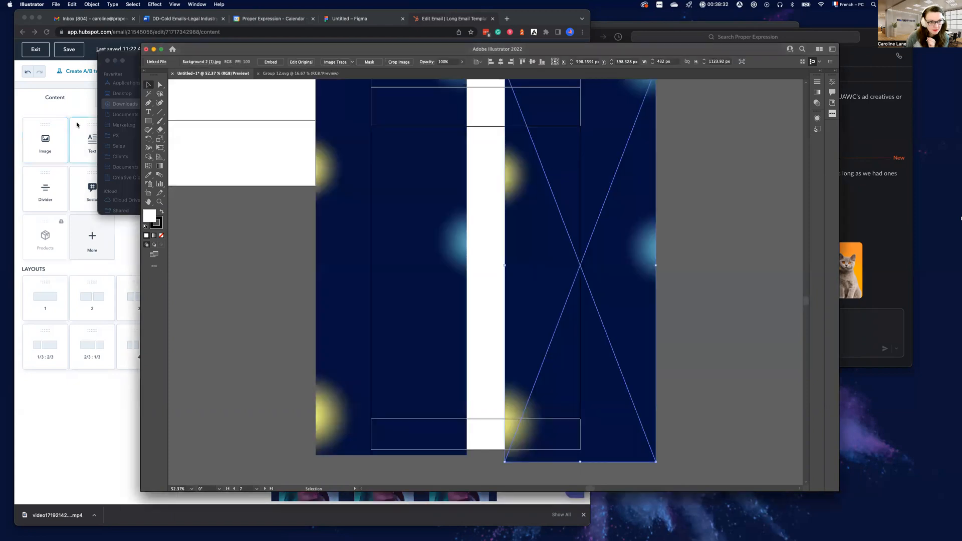
left_click(685, 199)
left_click(629, 210)
key("Delete")
scroll(451, 240, "up", 6)
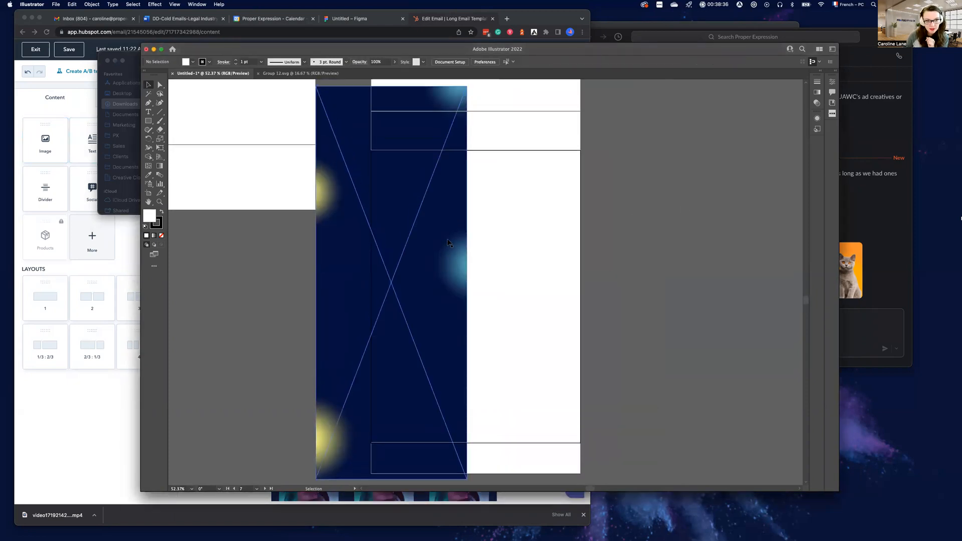
Try aligning the placed background image with the left edge of the artboards
scroll(433, 247, "up", 4)
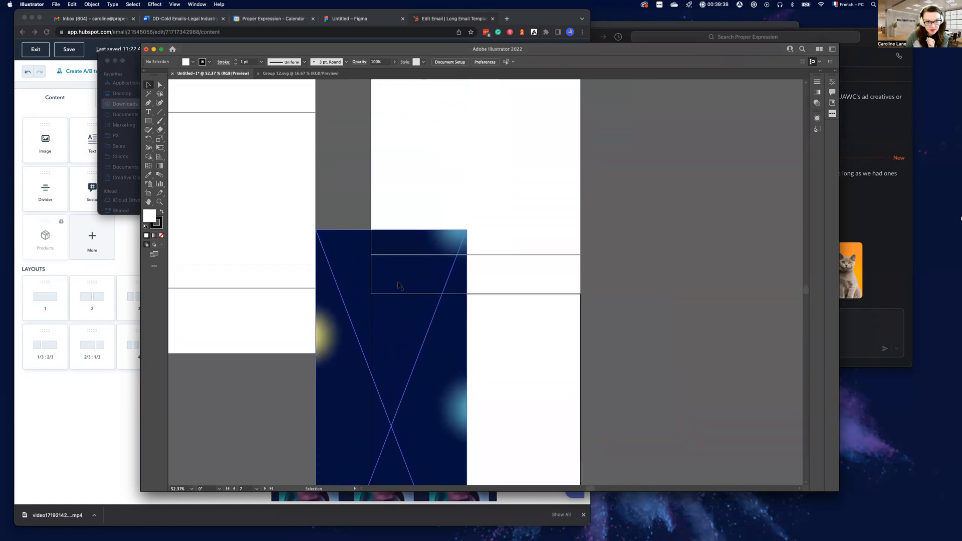
left_click_drag(390, 307, 445, 155)
scroll(511, 297, "down", 3)
scroll(509, 294, "down", 6)
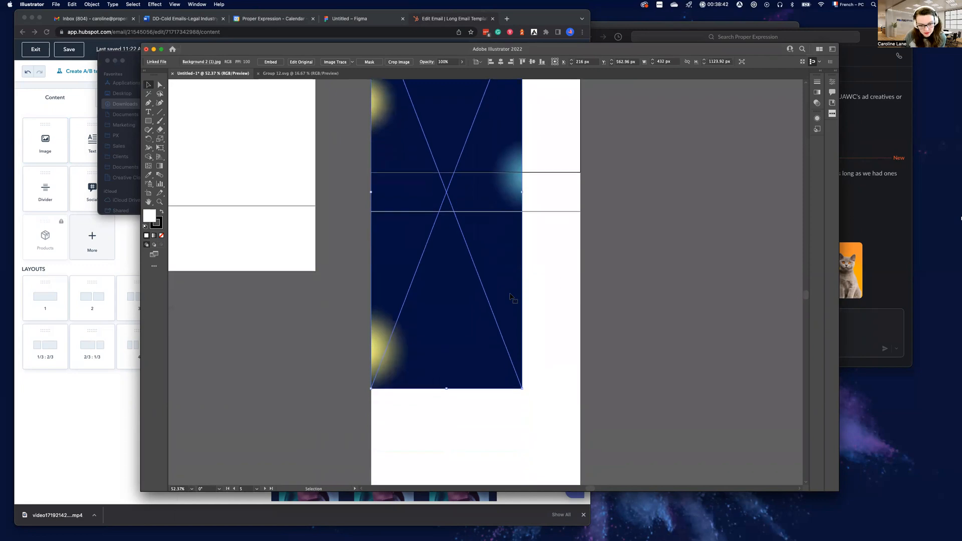
Try scaling the background image proportionally to the 600 px artboard width and aligning it with the uppermost artboard's top edge
left_click_drag(525, 330, 601, 481)
left_click(607, 445)
scroll(557, 235, "up", 10)
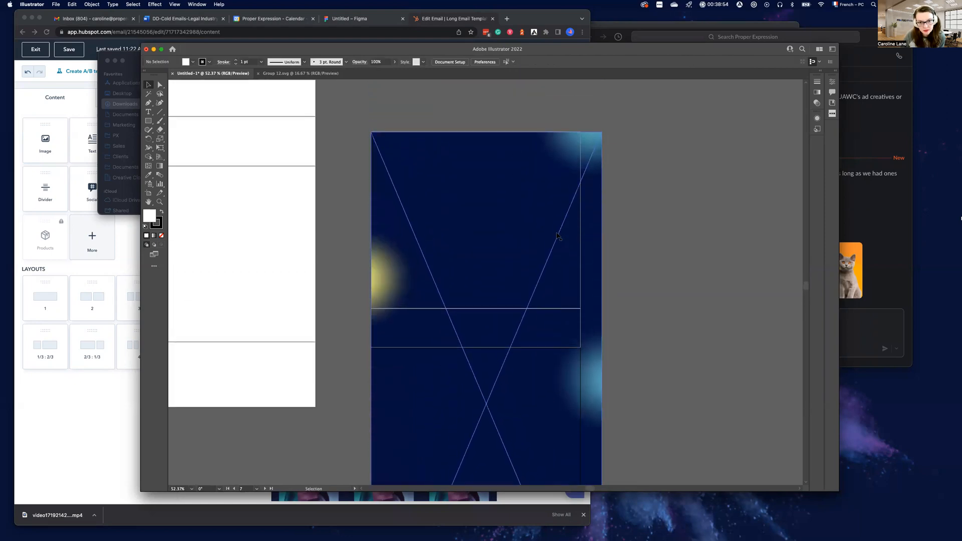
left_click(601, 132)
left_click_drag(601, 132, 579, 134)
left_click_drag(531, 218, 533, 167)
left_click(620, 194)
scroll(576, 192, "down", 1)
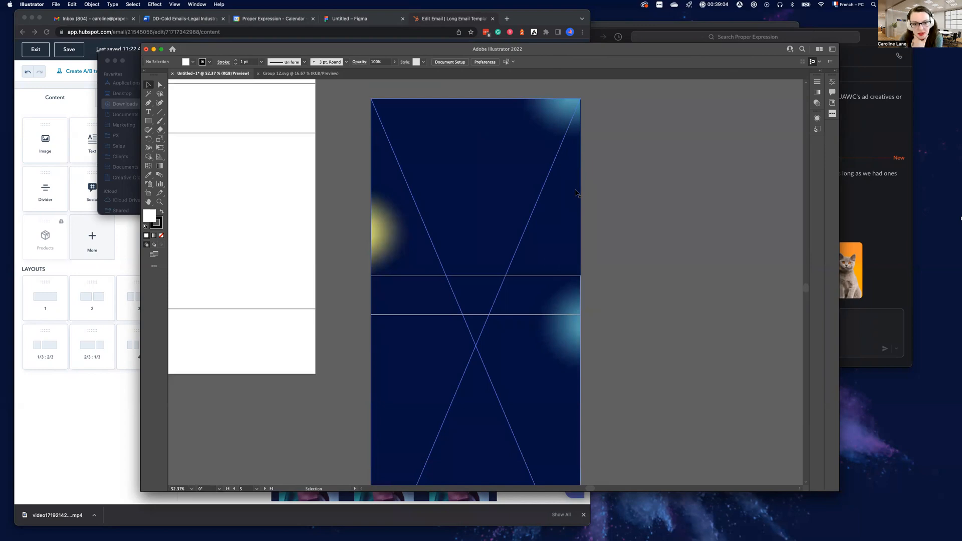
Undo the moves and scaling of the background image
key("super+z")
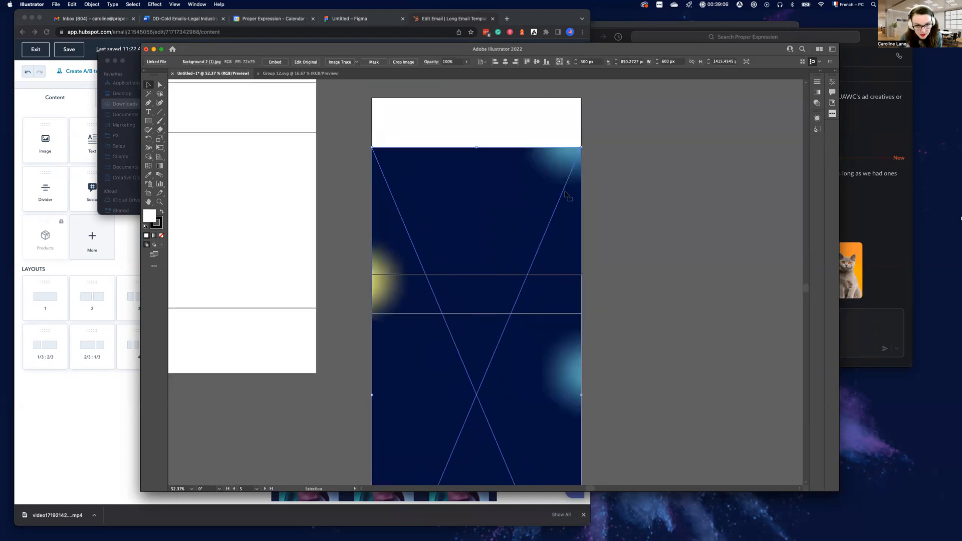
key("super+z")
key("super+z")
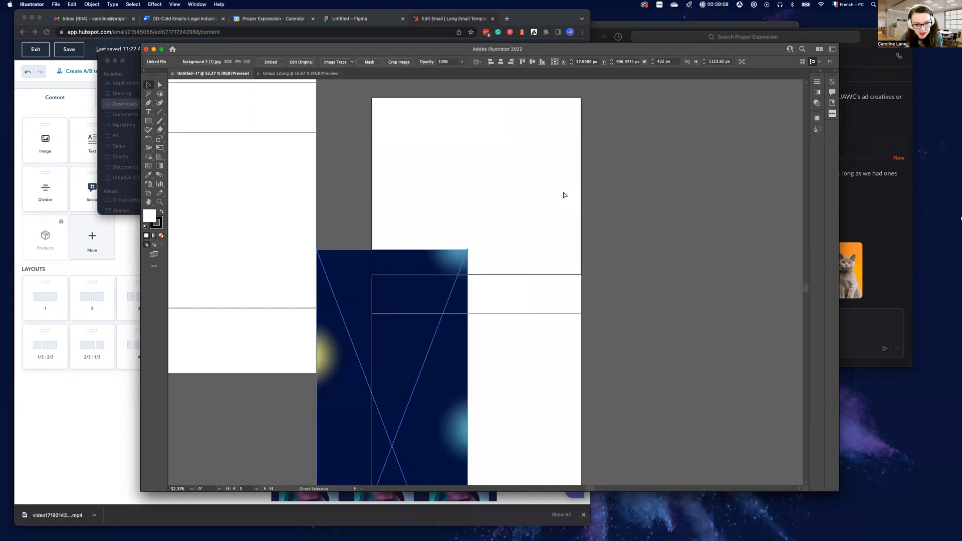
Move the background image at its original size so its top-left corner sits on the top-left corner of Artboard 10
left_click_drag(466, 275, 522, 129)
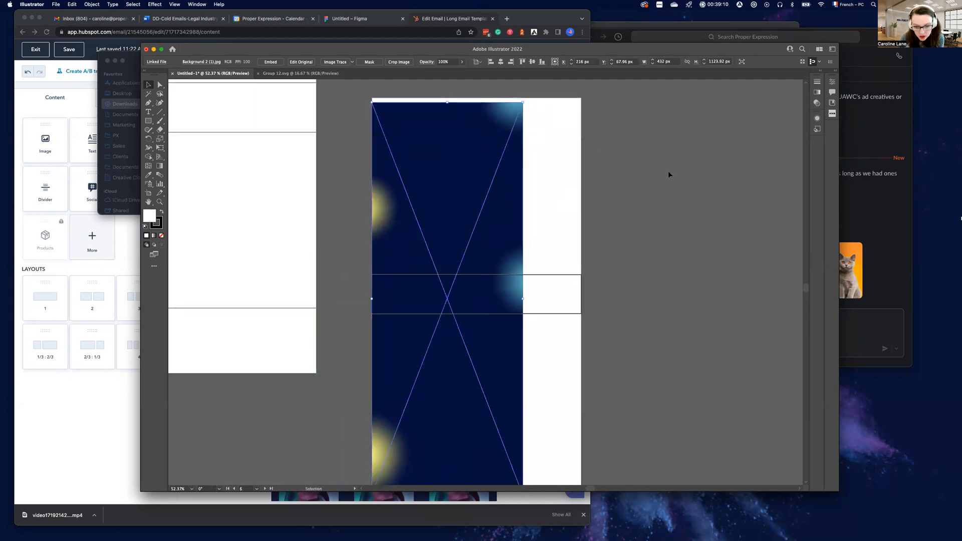
key("super+equal")
key("super+equal")
key("super+equal")
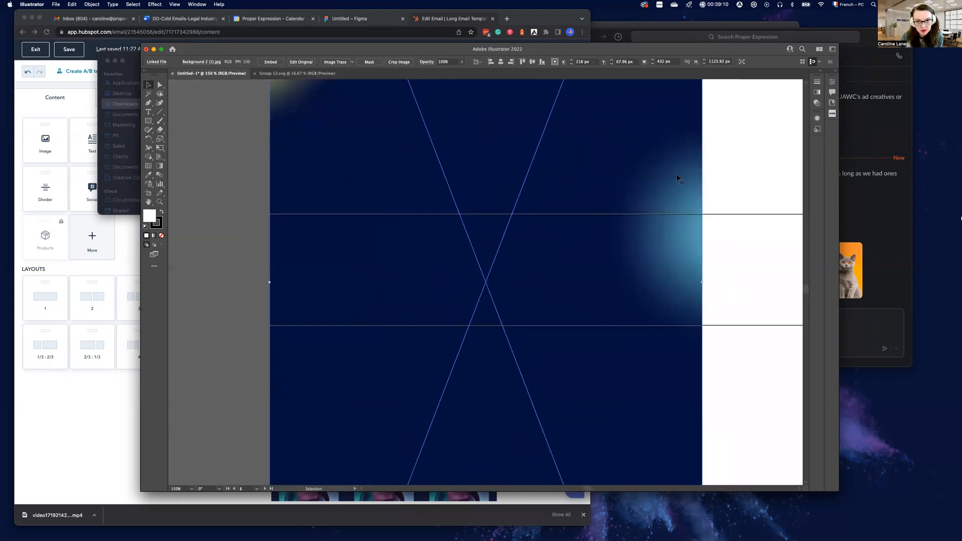
scroll(616, 197, "up", 10)
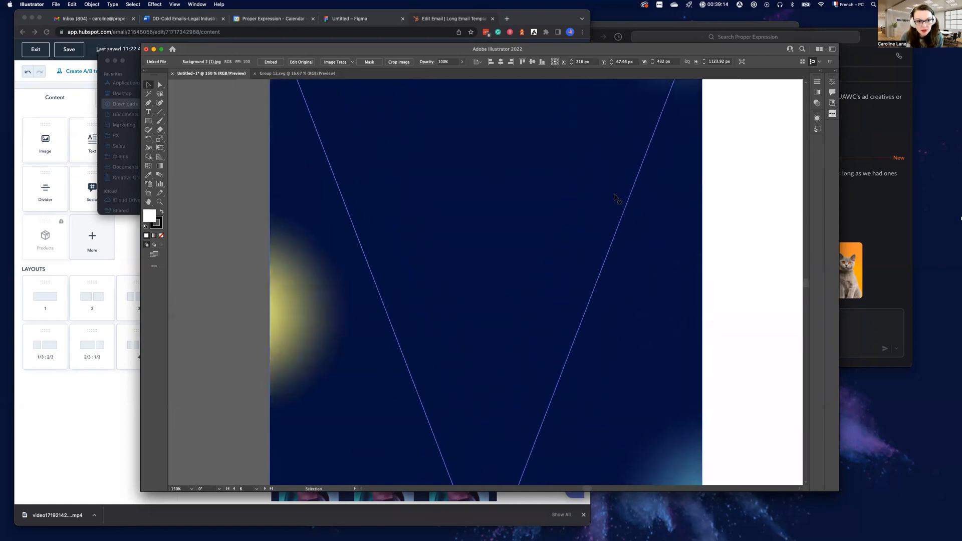
scroll(616, 197, "up", 2)
left_click_drag(564, 184, 564, 174)
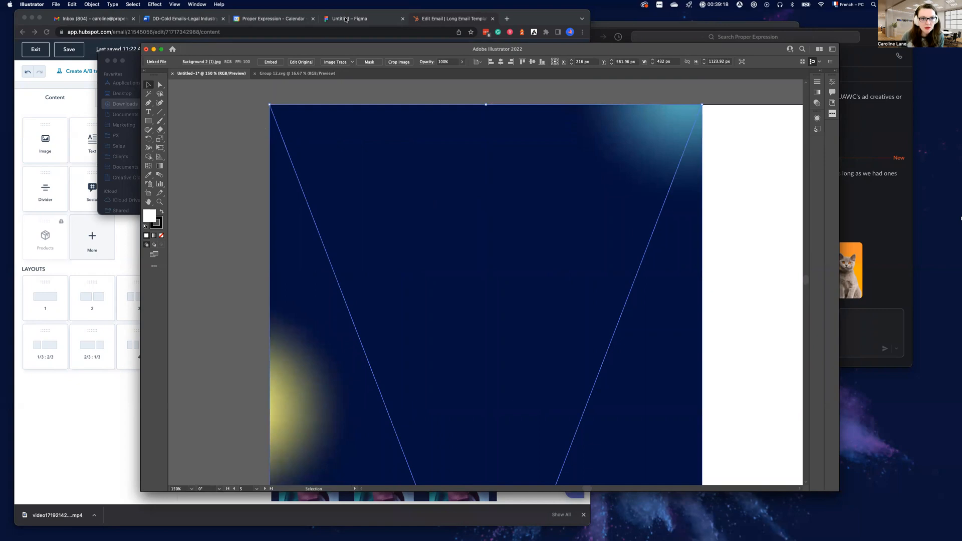
Compare the positions of the yellow and teal glows in the background with the Email template 4 design in Figma
left_click(346, 19)
scroll(194, 293, "up", 1)
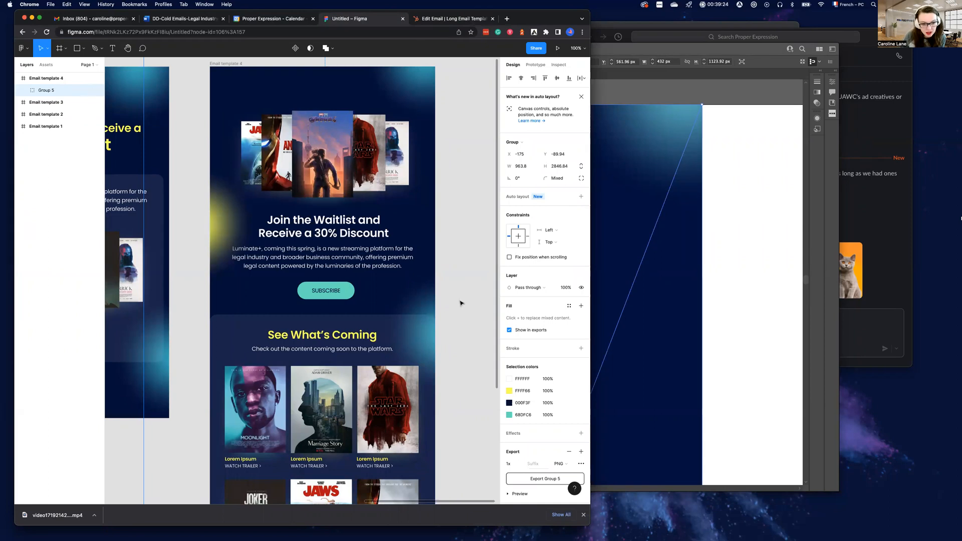
left_click(728, 315)
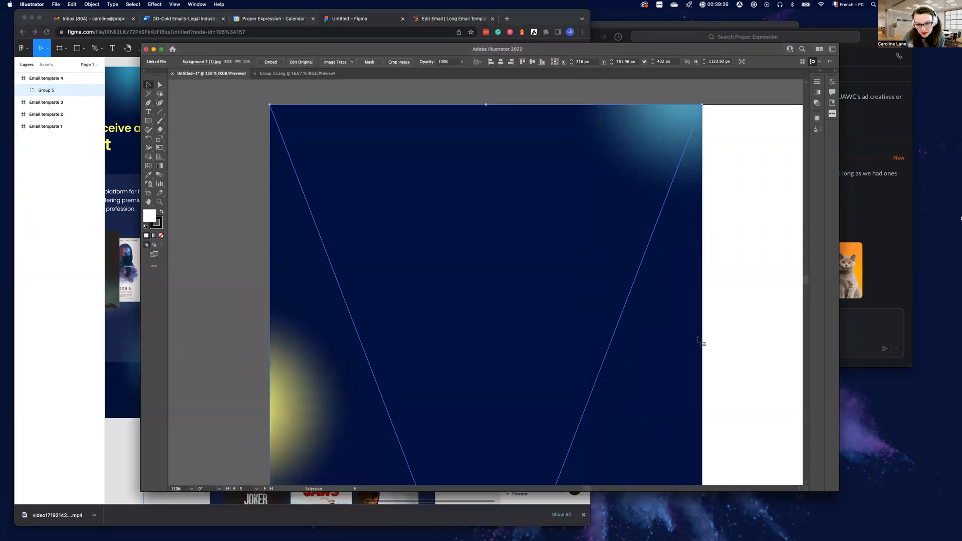
scroll(696, 341, "down", 6)
scroll(696, 340, "down", 3)
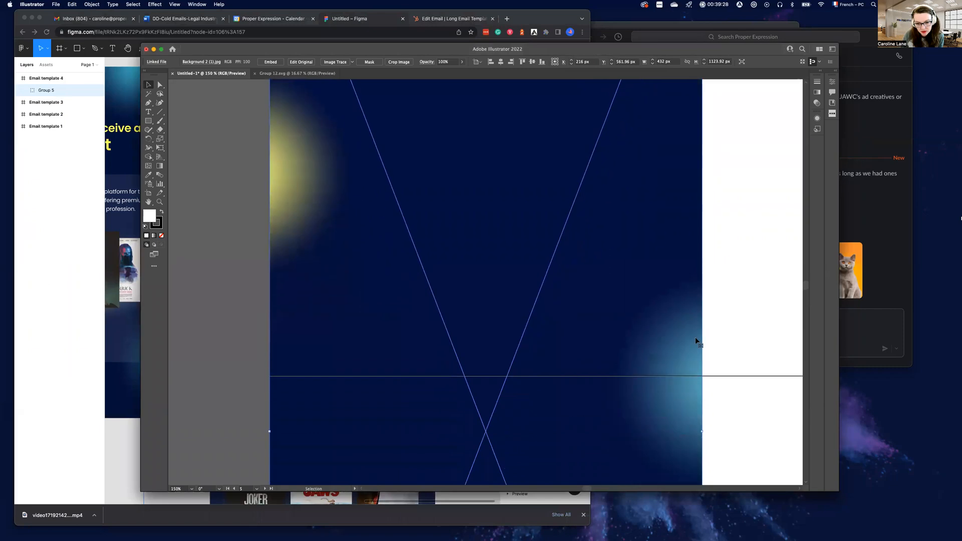
left_click(118, 316)
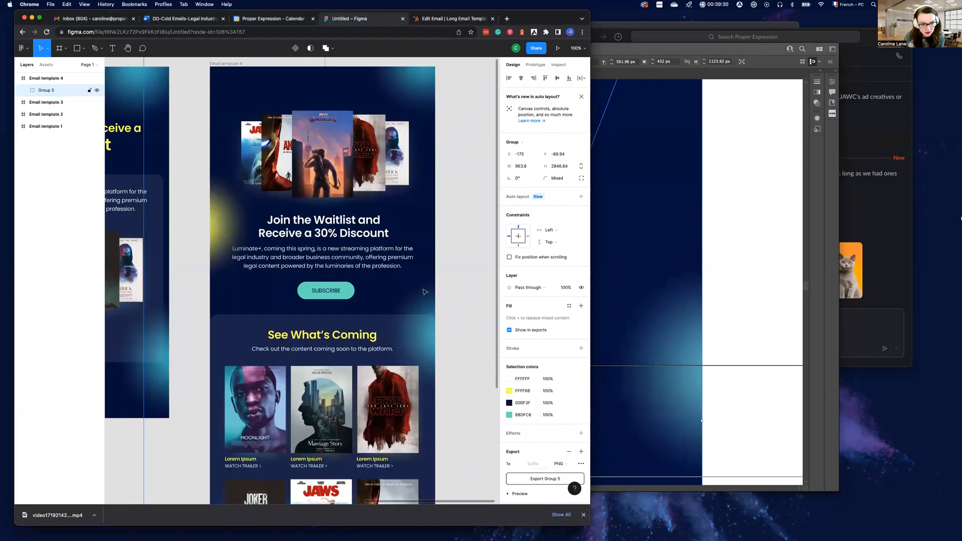
left_click(649, 326)
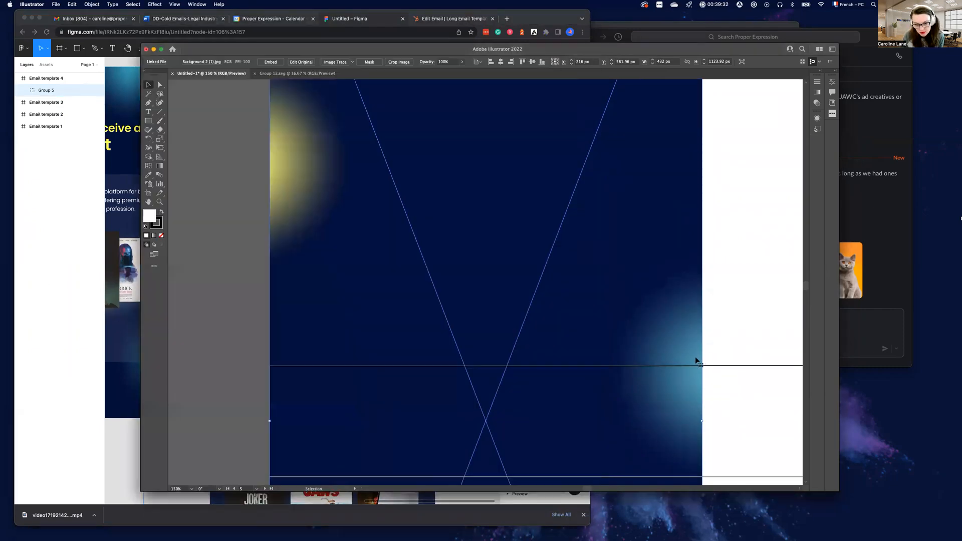
scroll(705, 350, "up", 7)
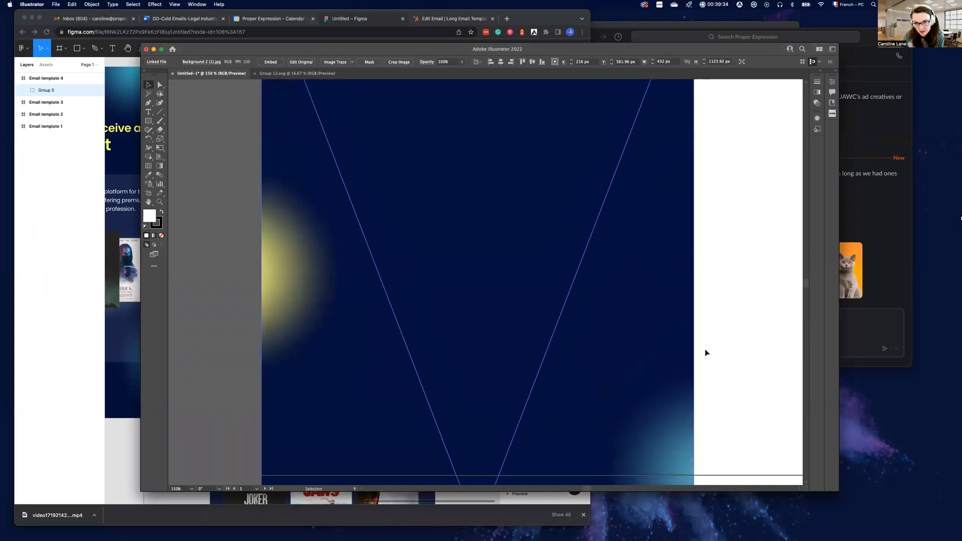
scroll(698, 352, "right", 4)
scroll(698, 352, "up", 3)
Narrow Artboard 10 to 432 px so it matches the background image's width
left_click(643, 332)
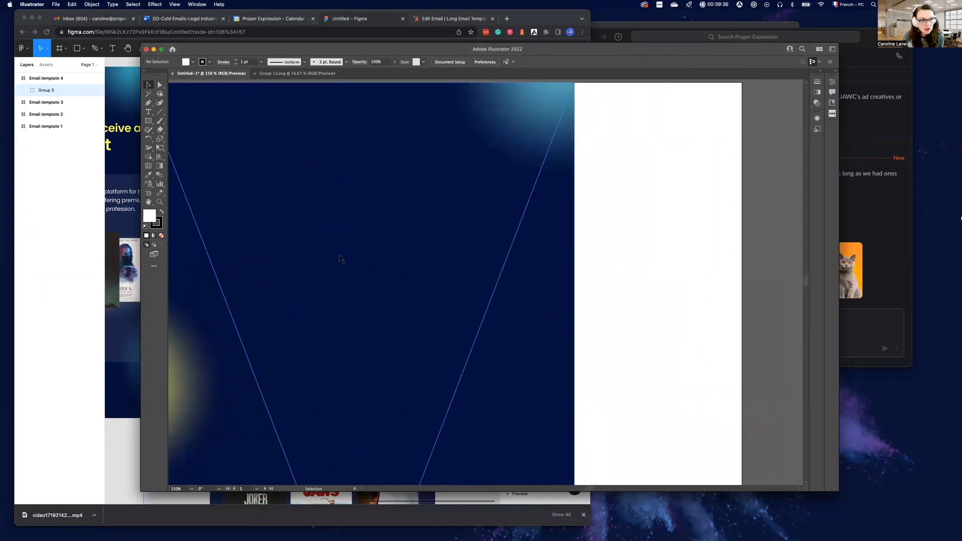
left_click(148, 192)
left_click_drag(743, 339, 575, 330)
Compare the teal glow around the Artboard 11 boundary with the See What's Coming section of the Figma design
scroll(576, 321, "down", 3)
scroll(578, 311, "left", 4)
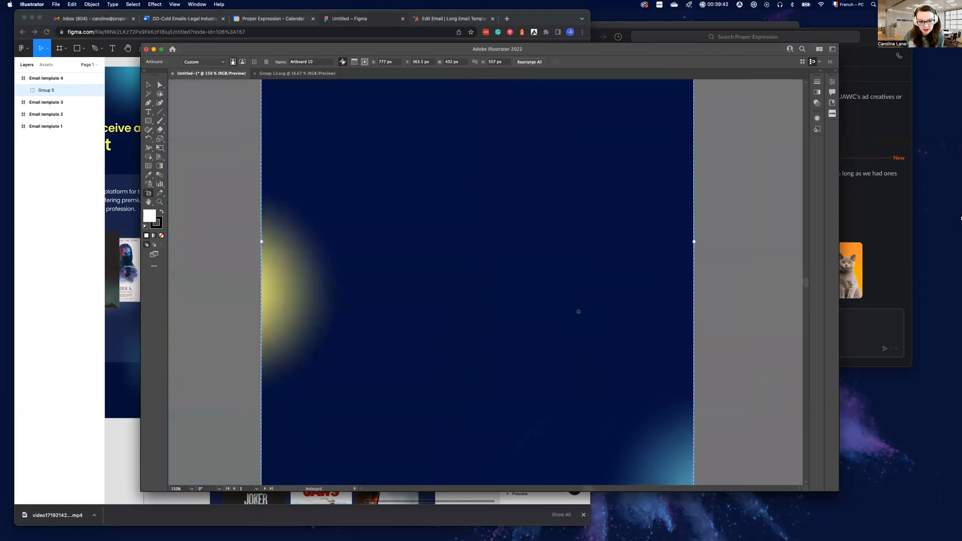
scroll(578, 311, "down", 5)
scroll(578, 312, "left", 1)
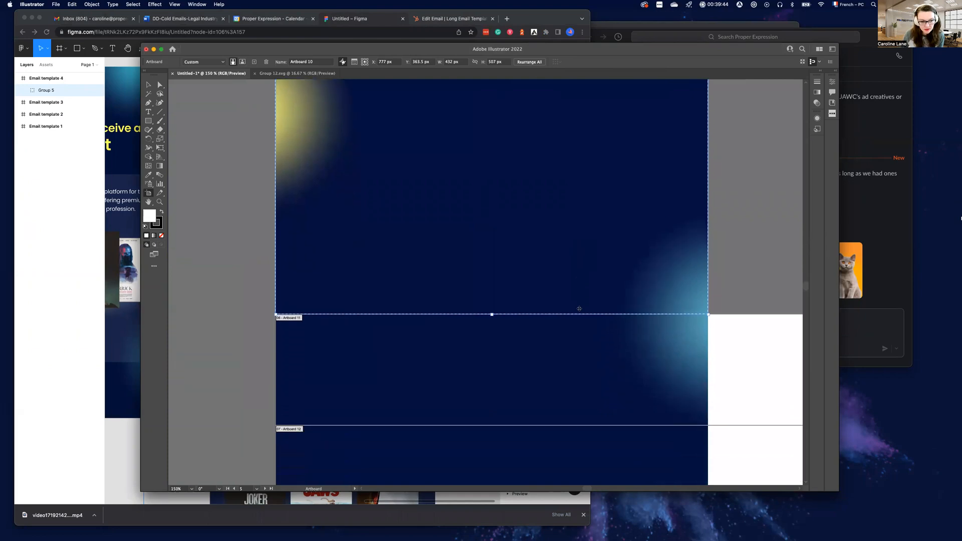
scroll(579, 308, "down", 3)
scroll(579, 308, "left", 1)
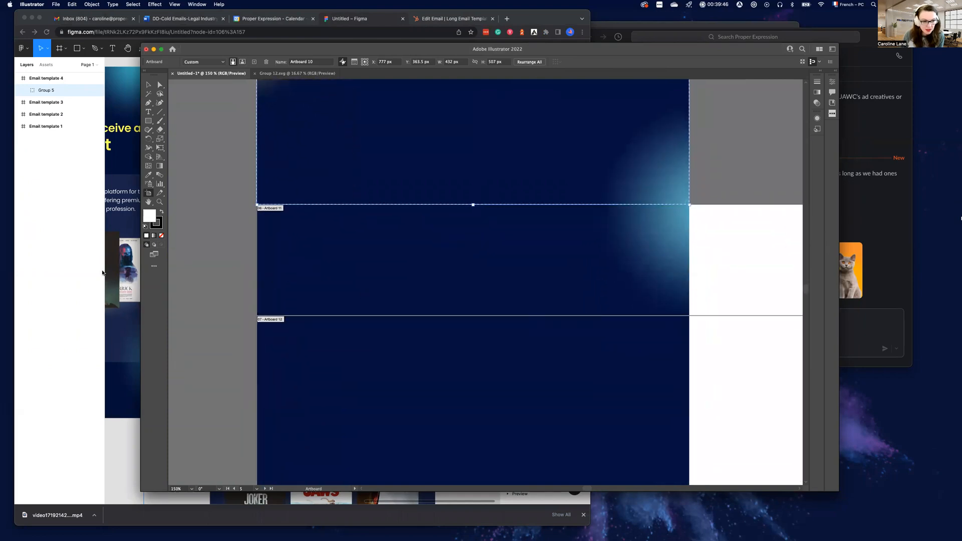
left_click(126, 276)
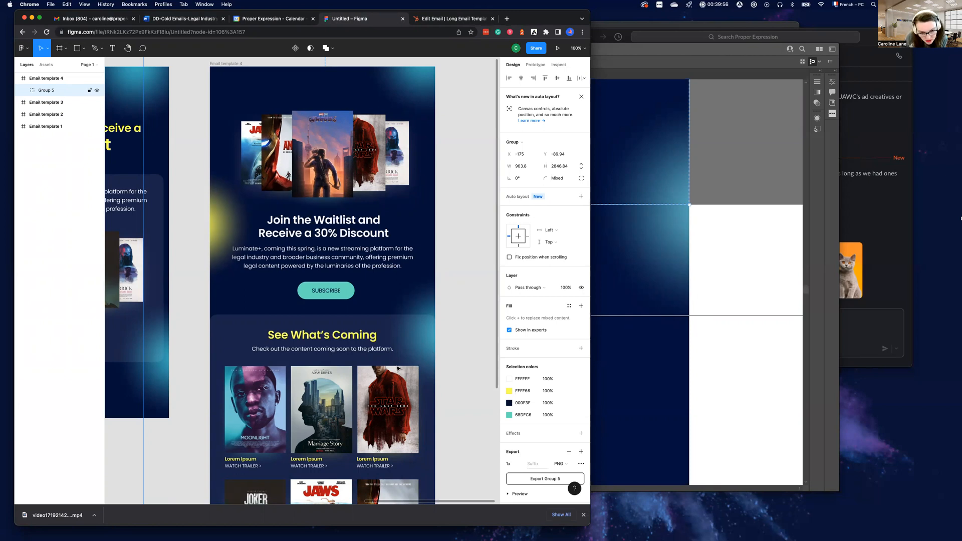
left_click(691, 289)
Resize Artboard 11 to 432 px wide and 71 px high, keeping its top-left corner in place
left_click(726, 278)
left_click_drag(558, 316, 558, 281)
scroll(624, 291, "right", 3)
scroll(623, 292, "right", 2)
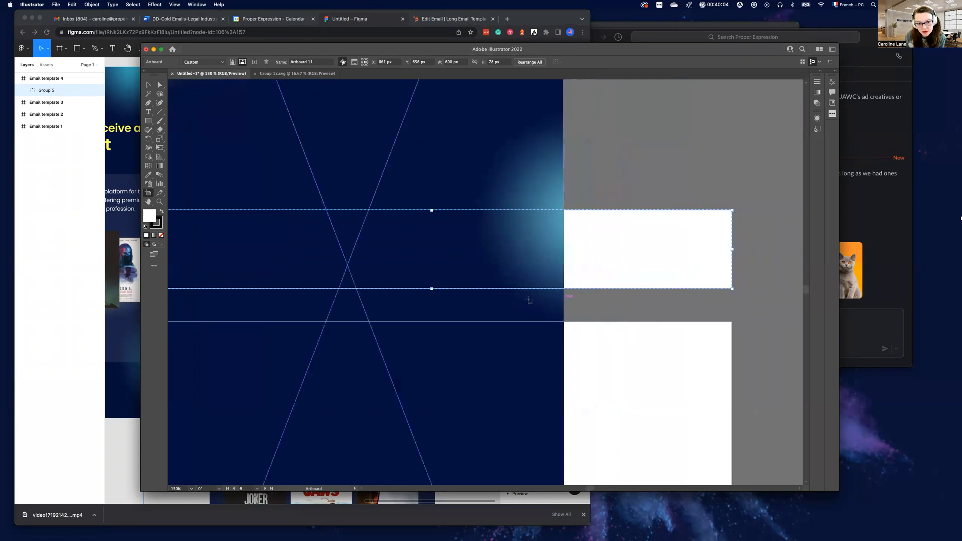
left_click_drag(431, 288, 432, 281)
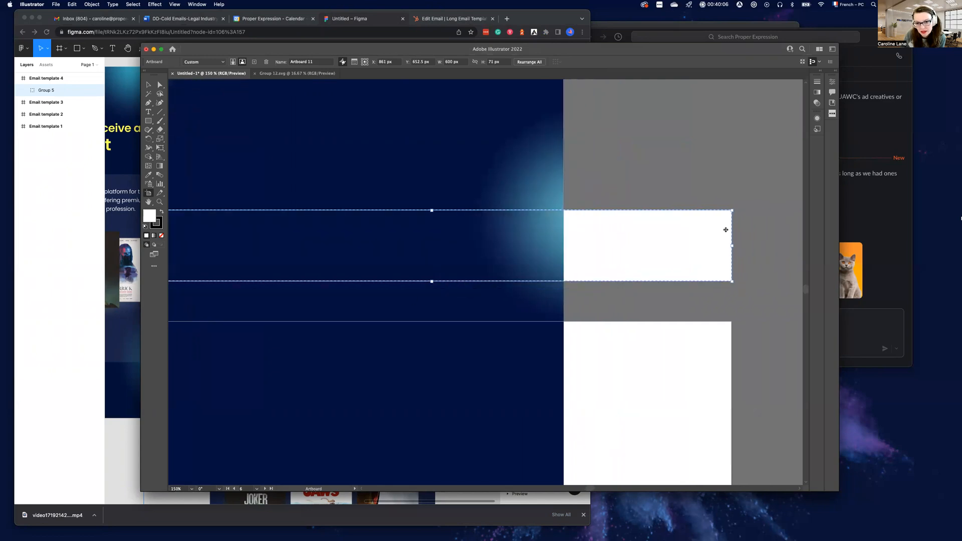
left_click_drag(732, 245, 564, 246)
Try moving Artboard 12 up against Artboard 11 and check how the background lines up with the artboards
scroll(484, 274, "down", 2)
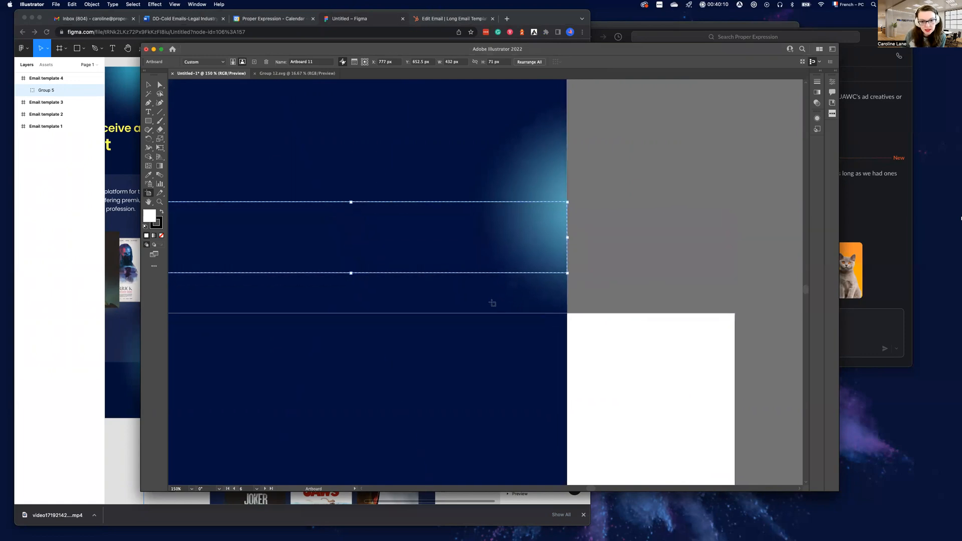
scroll(483, 274, "left", 2)
left_click_drag(704, 346, 705, 306)
scroll(700, 313, "up", 10)
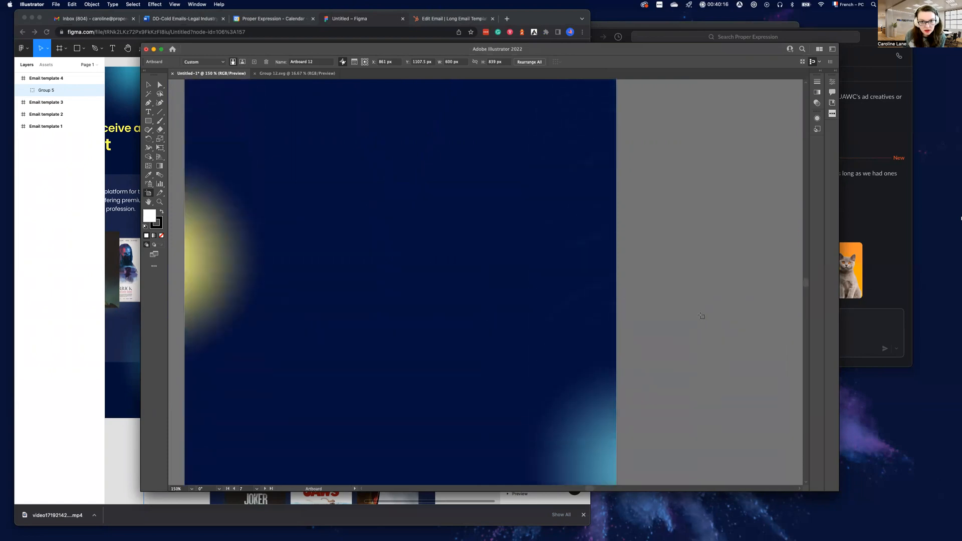
scroll(700, 316, "up", 5)
scroll(702, 317, "down", 2)
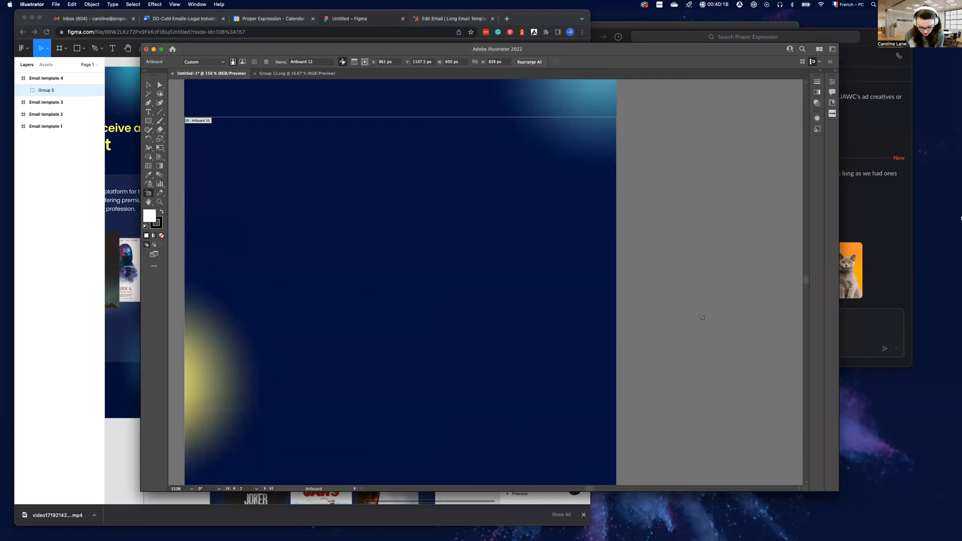
scroll(701, 316, "up", 2)
scroll(691, 318, "down", 5)
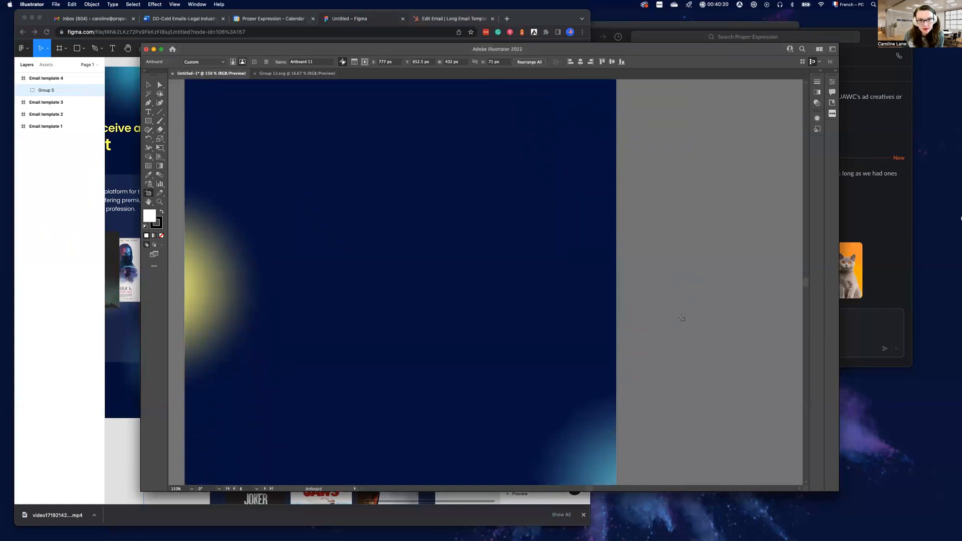
scroll(681, 318, "down", 6)
Turn off moving artwork with artboards and move Artboard 12 up against the bottom edge of Artboard 11, at Y 1107.5 px
left_click(685, 394)
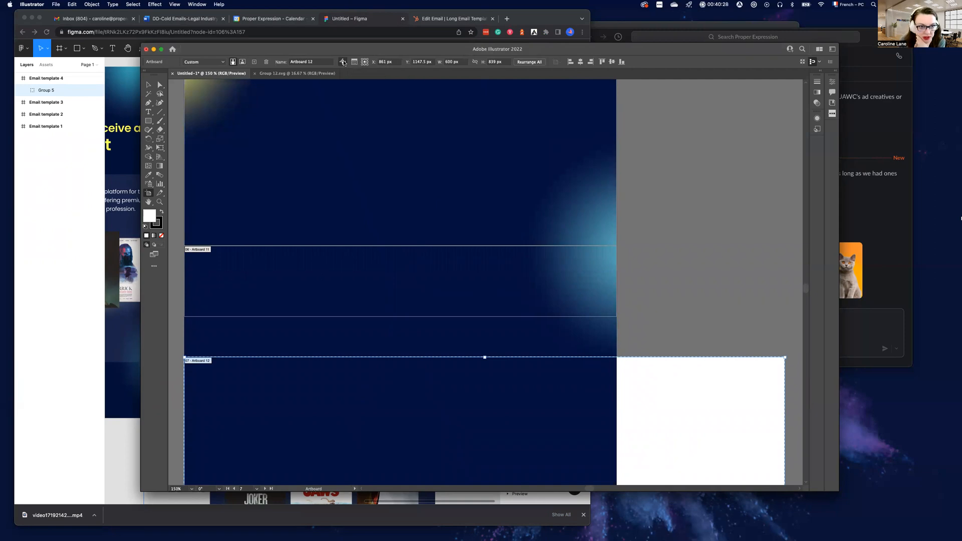
left_click_drag(675, 435, 675, 397)
Resize Artboard 12 to 432 px wide and shorten it to end at the bottom right corner of the background image
scroll(661, 418, "down", 8)
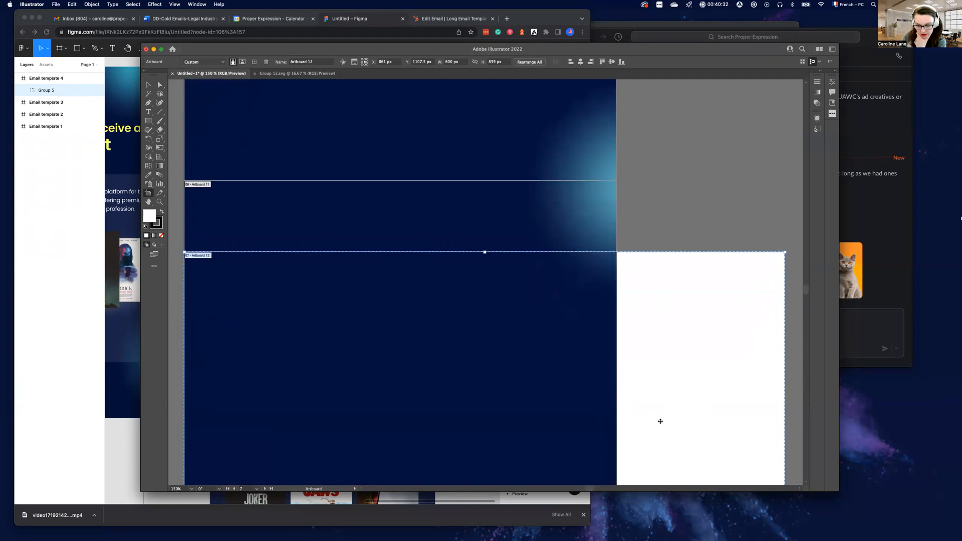
scroll(660, 422, "down", 2)
scroll(662, 418, "right", 4)
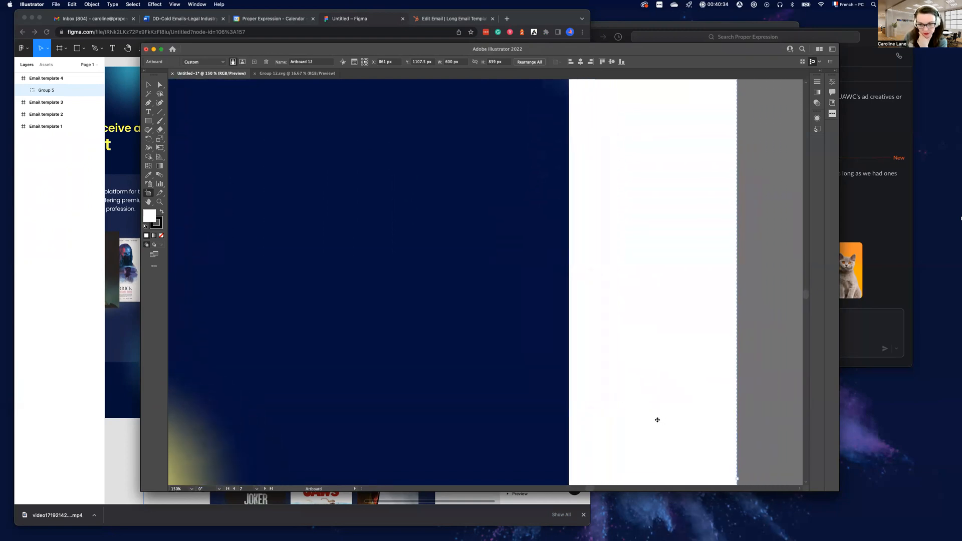
scroll(664, 415, "down", 4)
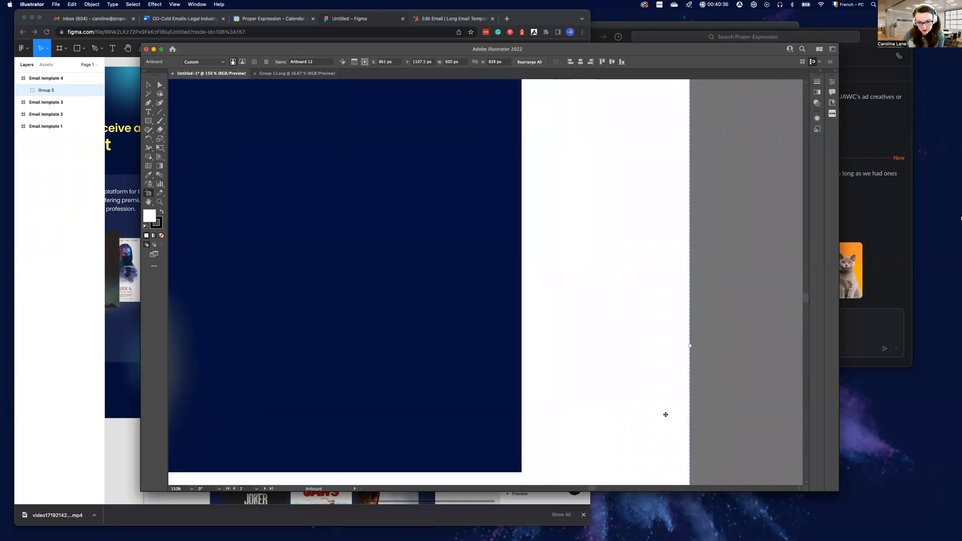
key("super+minus")
key("super+minus")
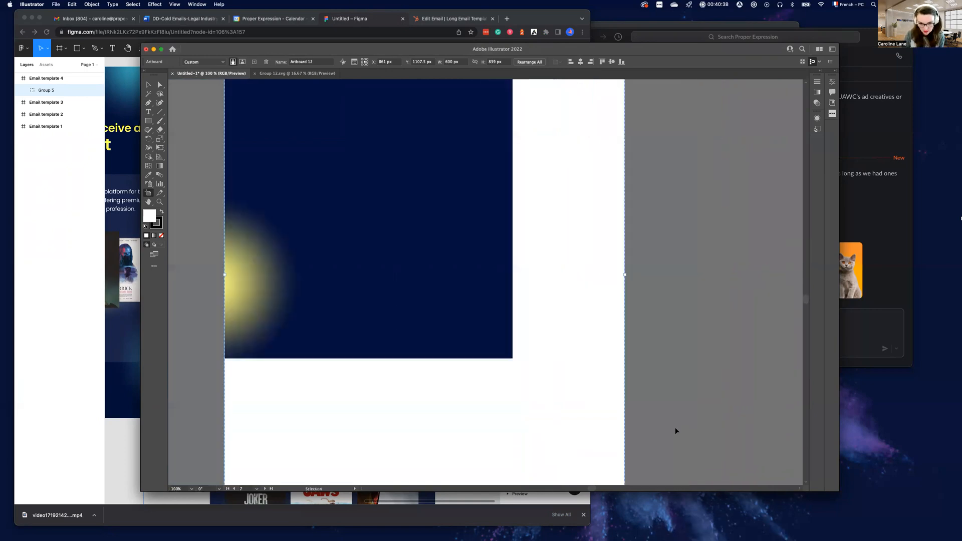
left_click_drag(579, 464, 504, 333)
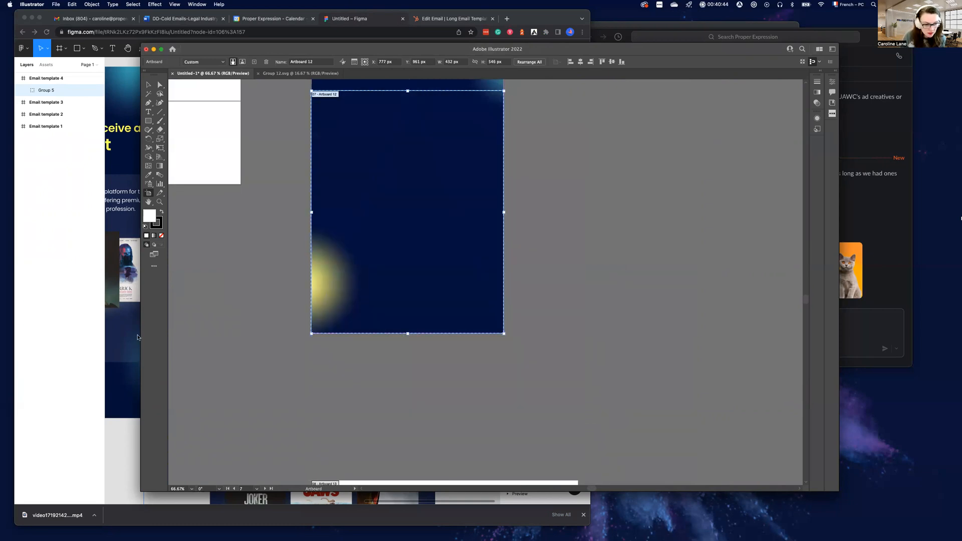
Compare the lower yellow glow with the Figma design and shorten Artboard 12 to 465 px high in Illustrator
scroll(126, 334, "down", 2)
left_click(126, 334)
scroll(174, 341, "left", 5)
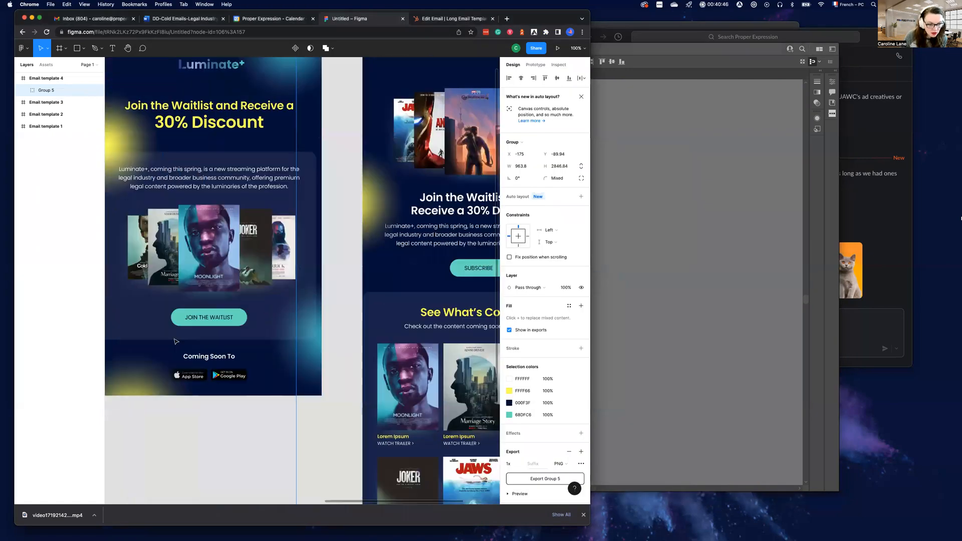
scroll(176, 342, "right", 5)
scroll(201, 348, "down", 4)
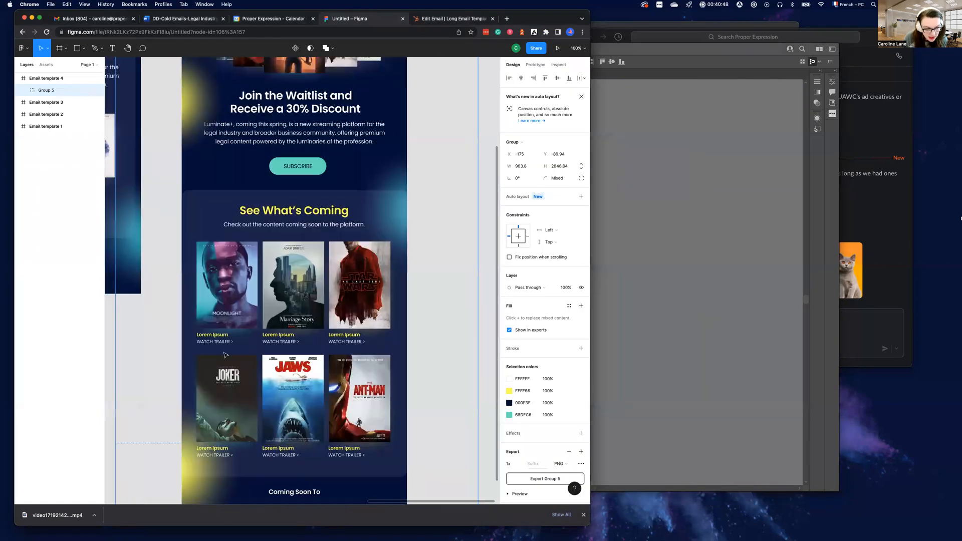
scroll(224, 354, "down", 6)
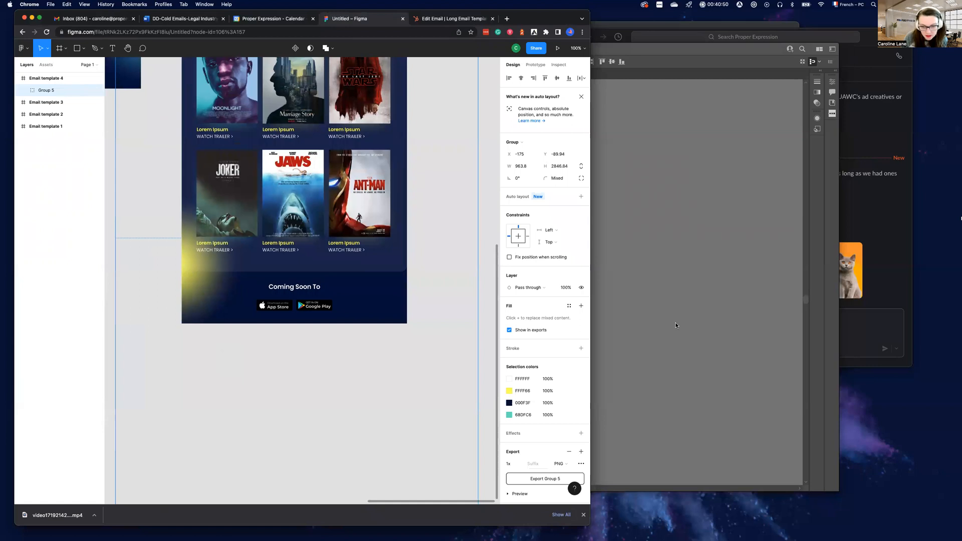
left_click(675, 325)
left_click_drag(407, 333, 406, 298)
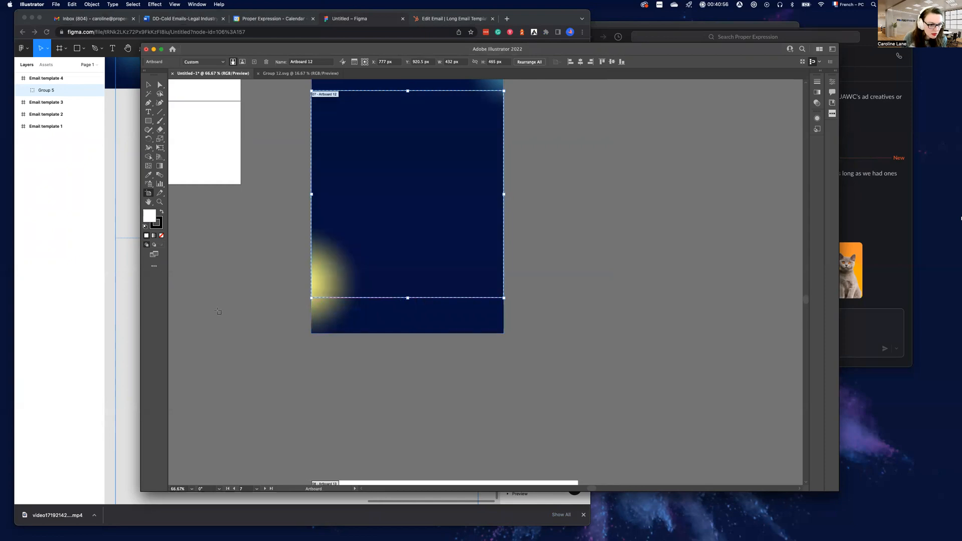
Recheck where the panel crosses the yellow glow in Figma and shorten Artboard 12 to 458 px high
left_click(103, 305)
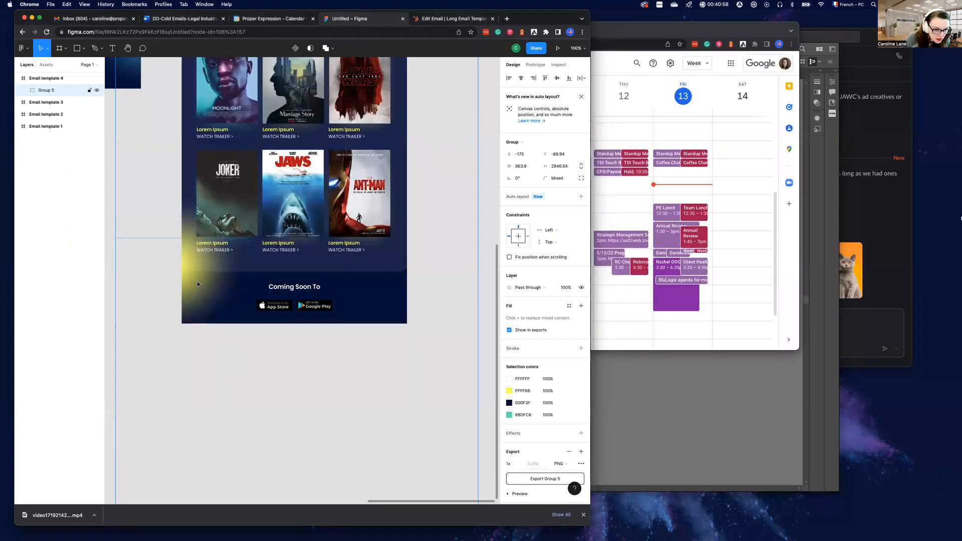
key("super+Tab")
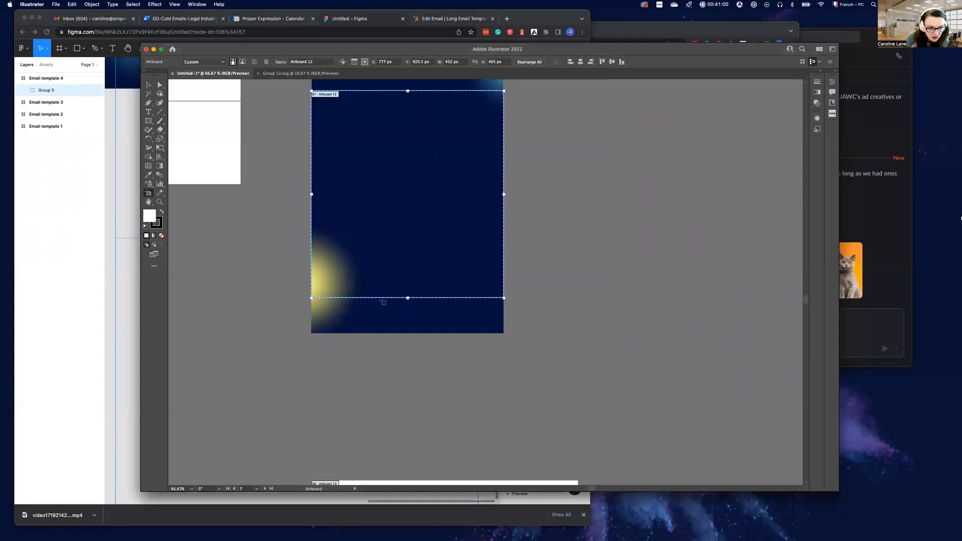
key("super+Tab")
key("super+Tab")
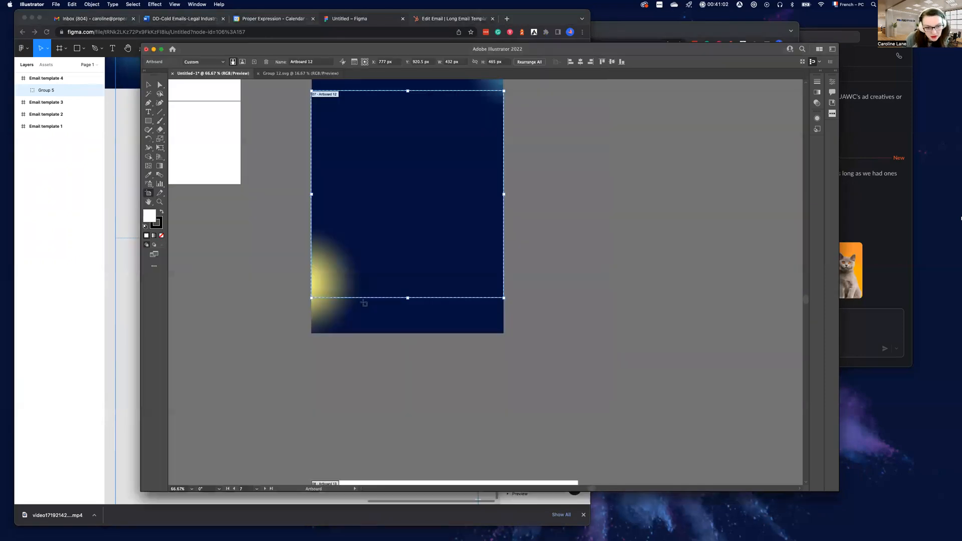
left_click_drag(407, 298, 407, 294)
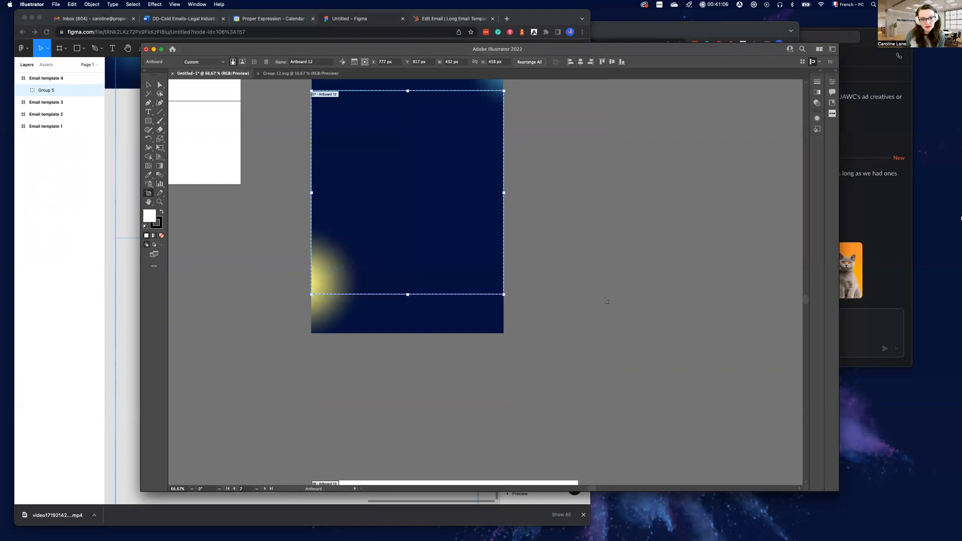
scroll(558, 331, "down", 1)
left_click(148, 85)
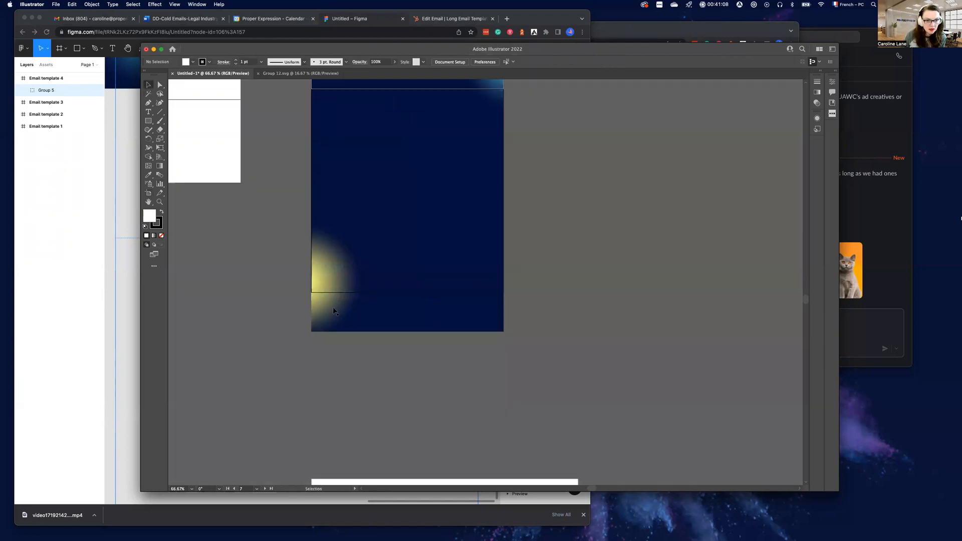
Move Artboard 13 directly below Artboard 12 and fit it to the remaining background at 432 px wide and 88 px high
left_click(148, 193)
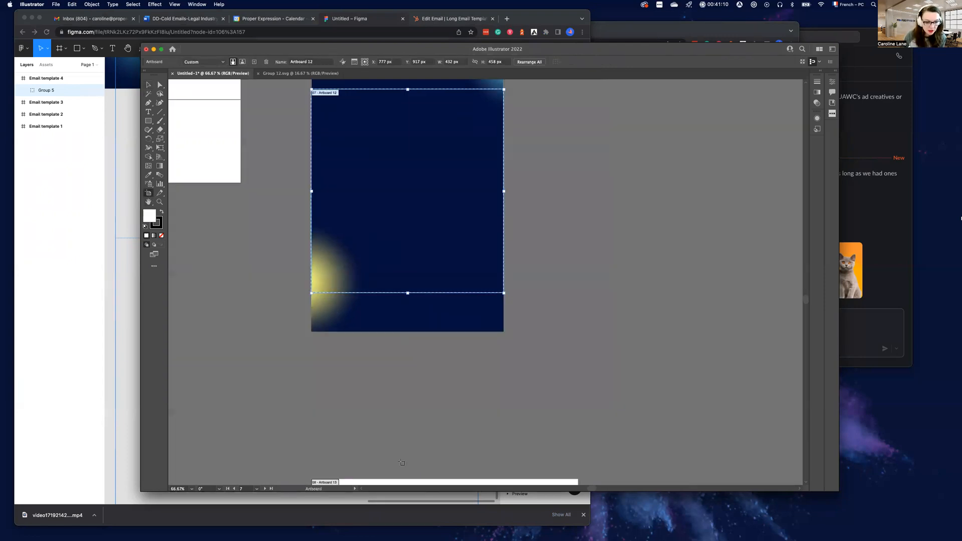
left_click_drag(423, 485, 426, 293)
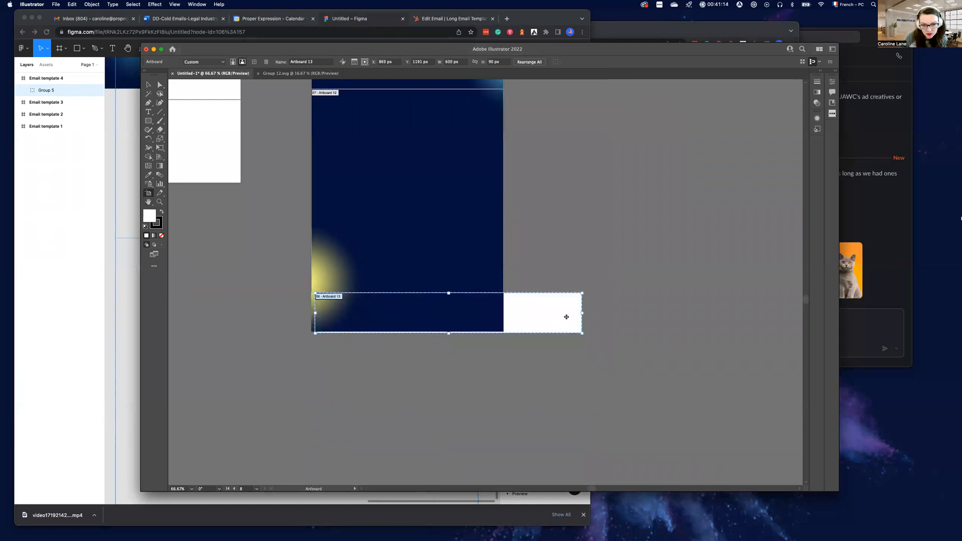
left_click_drag(578, 313, 504, 312)
left_click_drag(409, 333, 409, 332)
left_click_drag(315, 311, 311, 312)
left_click_drag(408, 331, 408, 331)
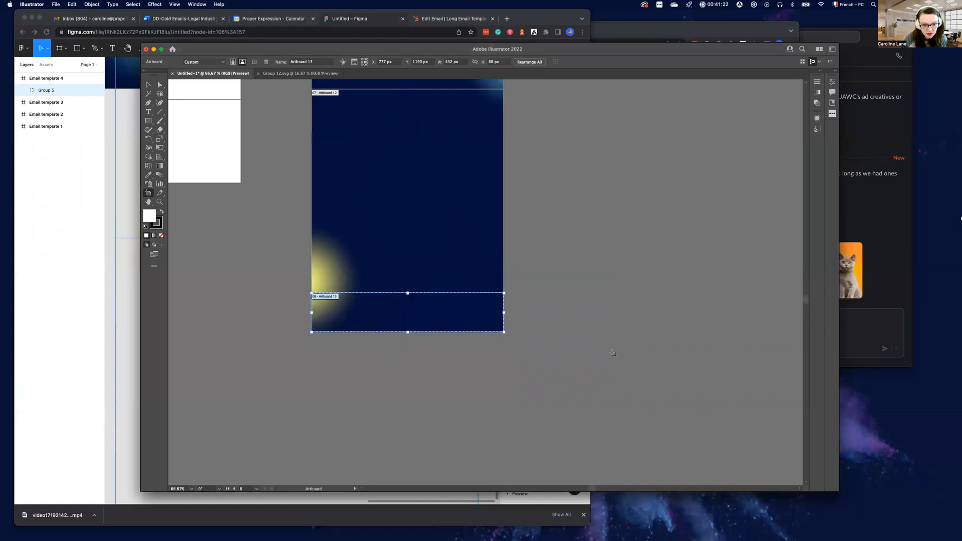
left_click(148, 84)
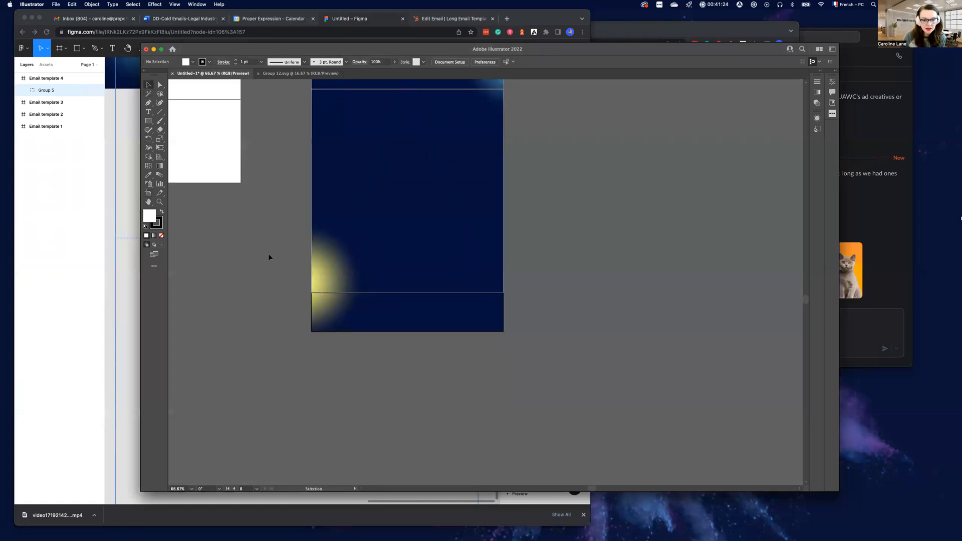
In Figma, export Rectangle 9, the translucent panel behind the See What's Coming section, as PNG and again as SVG
scroll(505, 348, "up", 2)
scroll(505, 350, "up", 10)
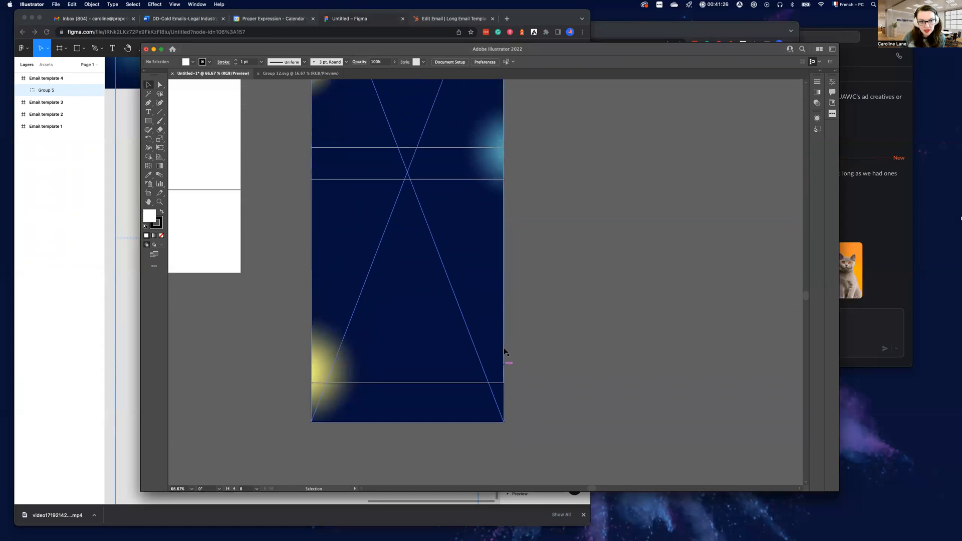
scroll(443, 324, "down", 7)
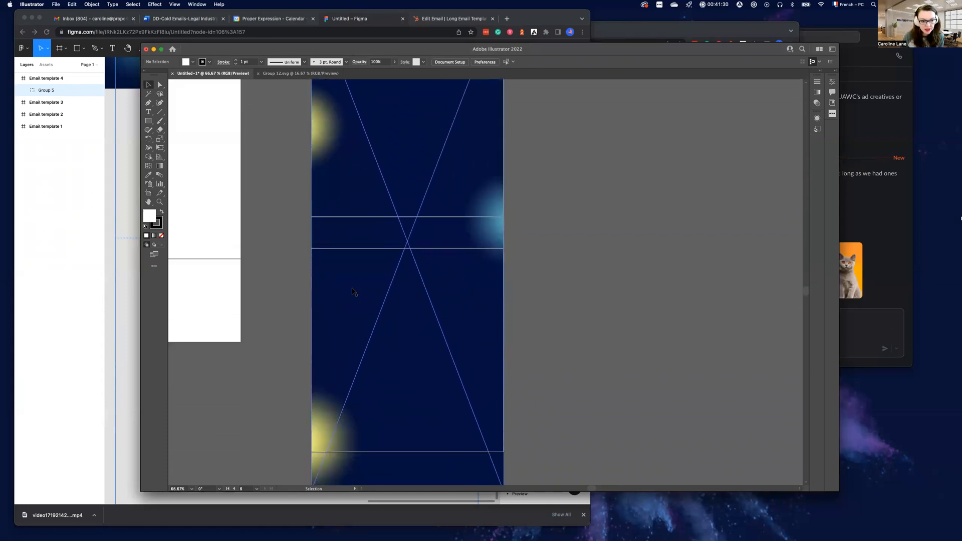
left_click(117, 288)
scroll(190, 260, "down", 1)
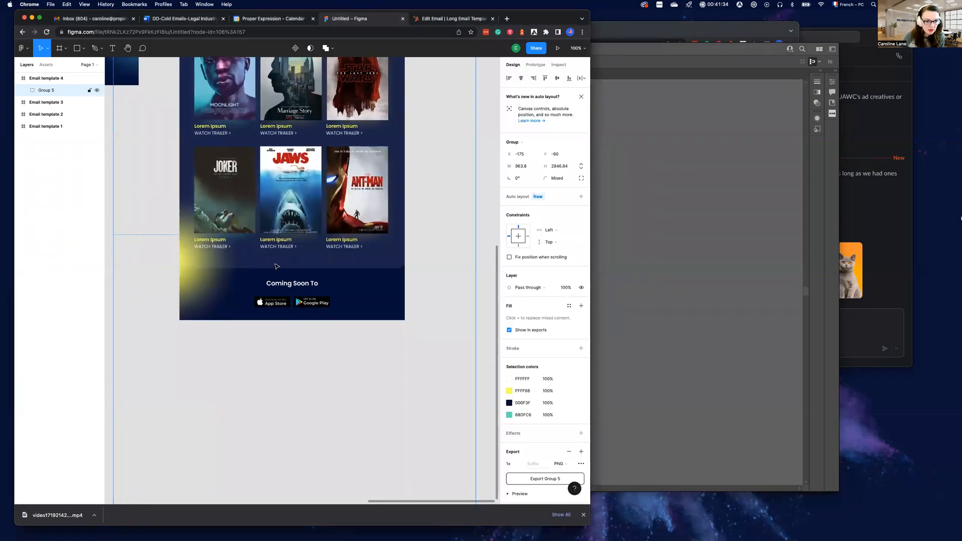
double_click(298, 267)
scroll(314, 268, "up", 1)
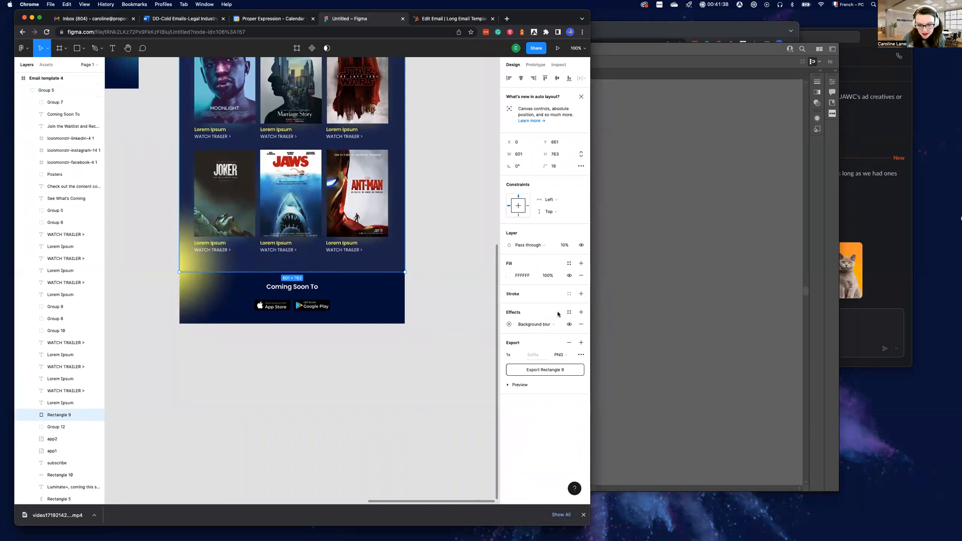
left_click(532, 369)
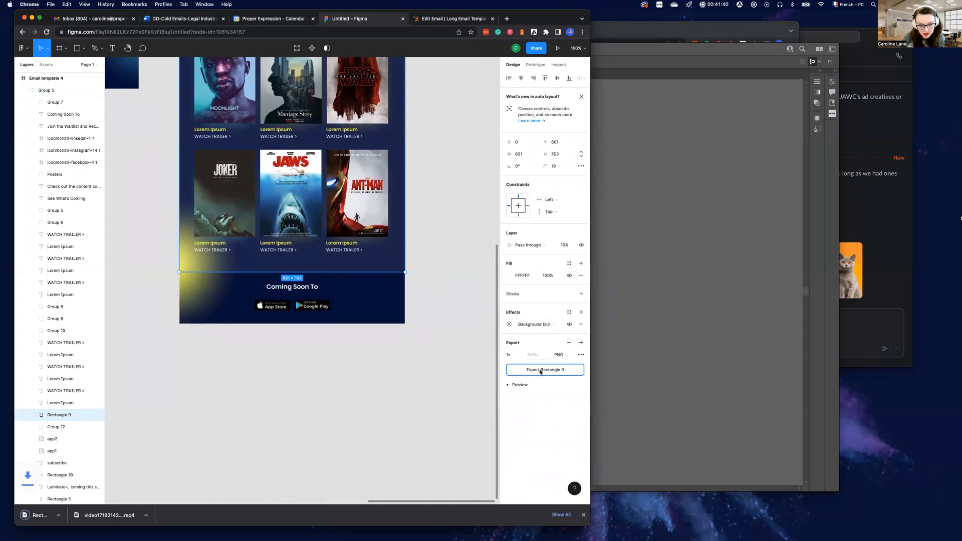
left_click(568, 355)
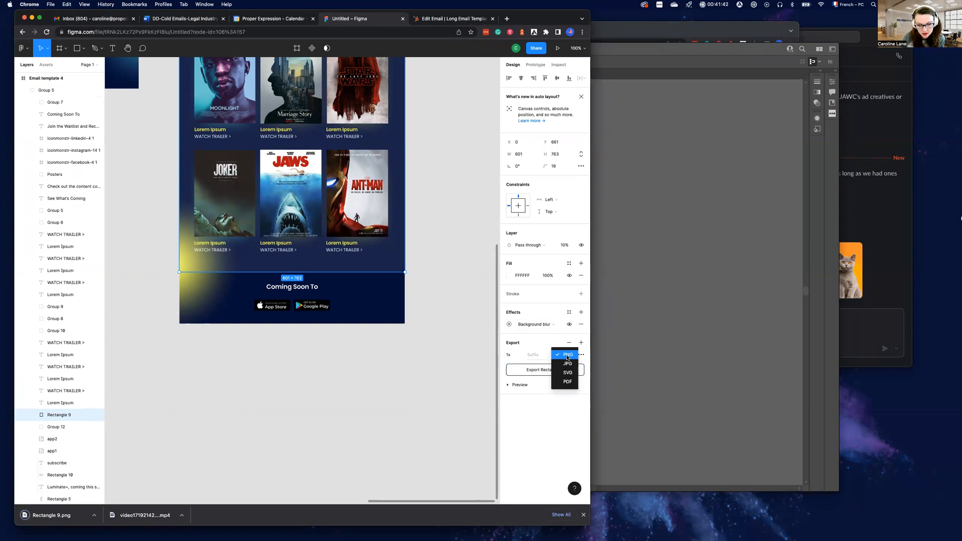
left_click(566, 373)
left_click(553, 369)
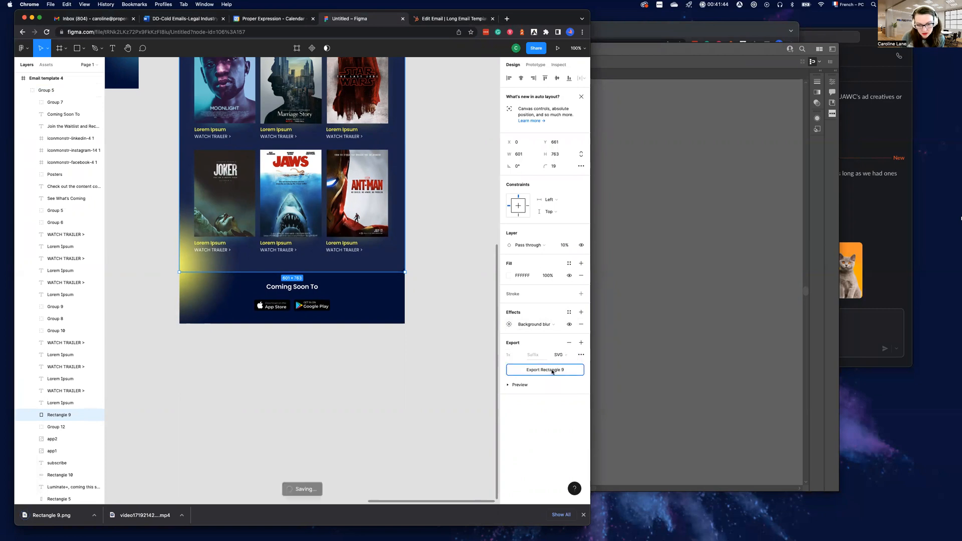
Open Rectangle 9.svg in Illustrator and copy its translucent rounded rectangle
left_click_drag(54, 518, 717, 338)
left_click_drag(626, 259, 524, 276)
key("a")
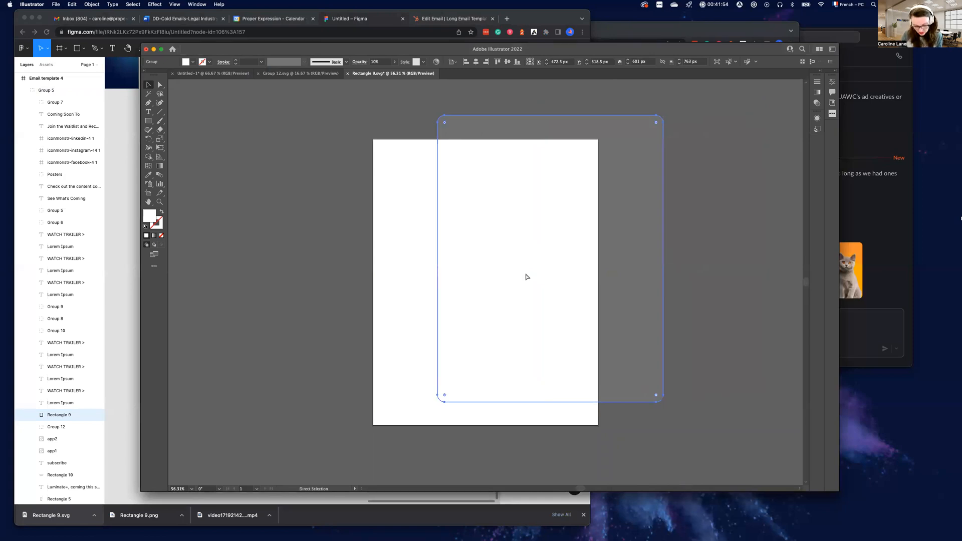
key("v")
Paste the rounded rectangle into the Untitled-1 document and align its top-left corner with that of Artboard 11
left_click(298, 74)
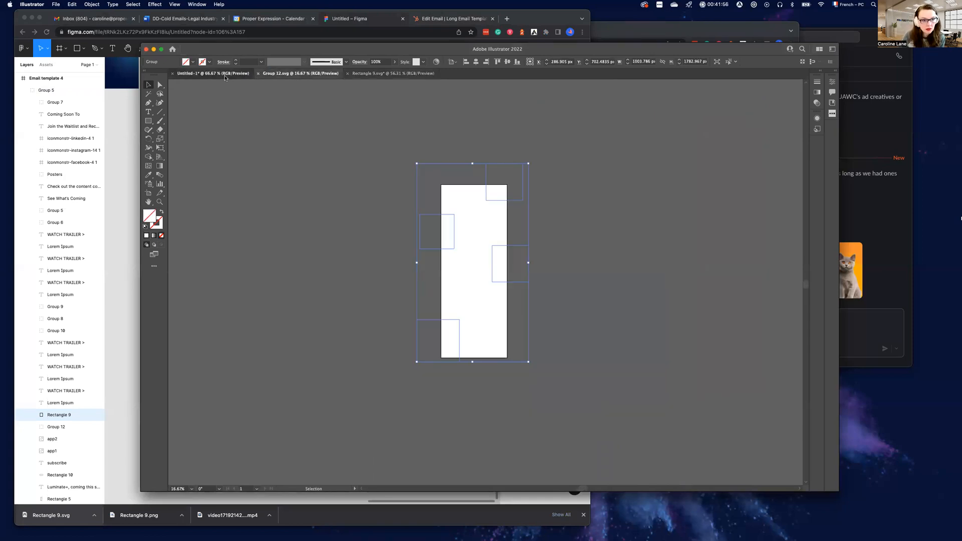
left_click(225, 75)
scroll(557, 311, "down", 3)
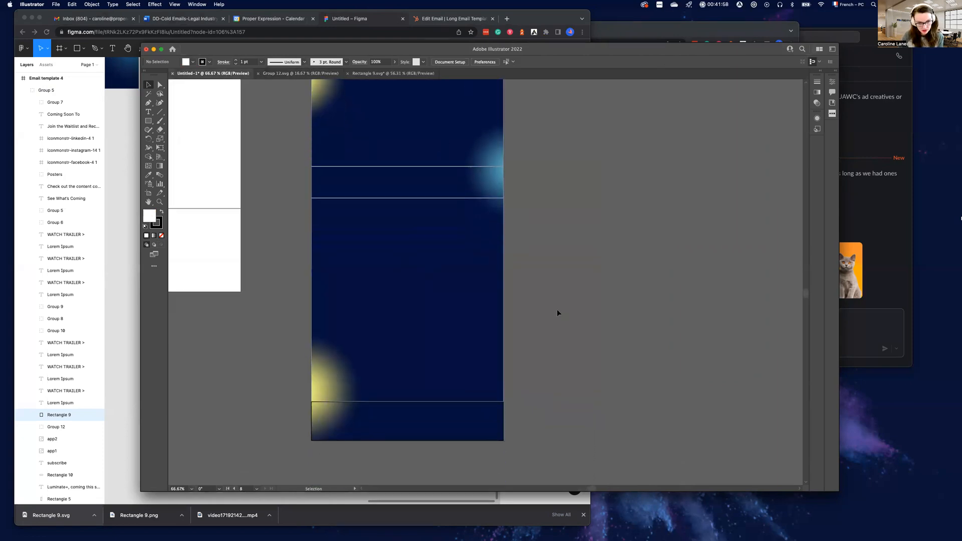
key("super+v")
left_click_drag(557, 307, 510, 342)
scroll(581, 455, "down", 4)
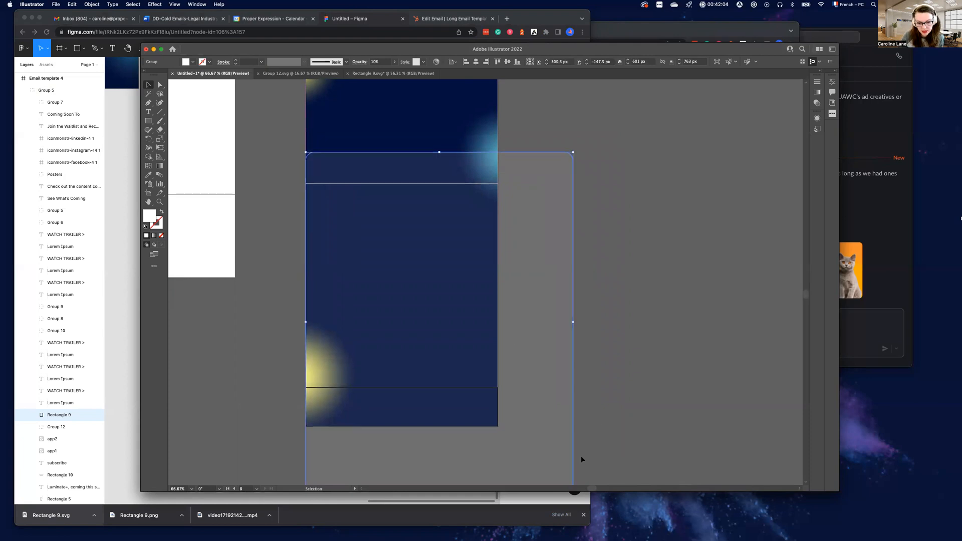
Resize the translucent rectangle to 432 px wide and 529 px high so it spans Artboards 11 and 12
left_click_drag(573, 408, 499, 303)
scroll(539, 272, "up", 4)
left_click(539, 272)
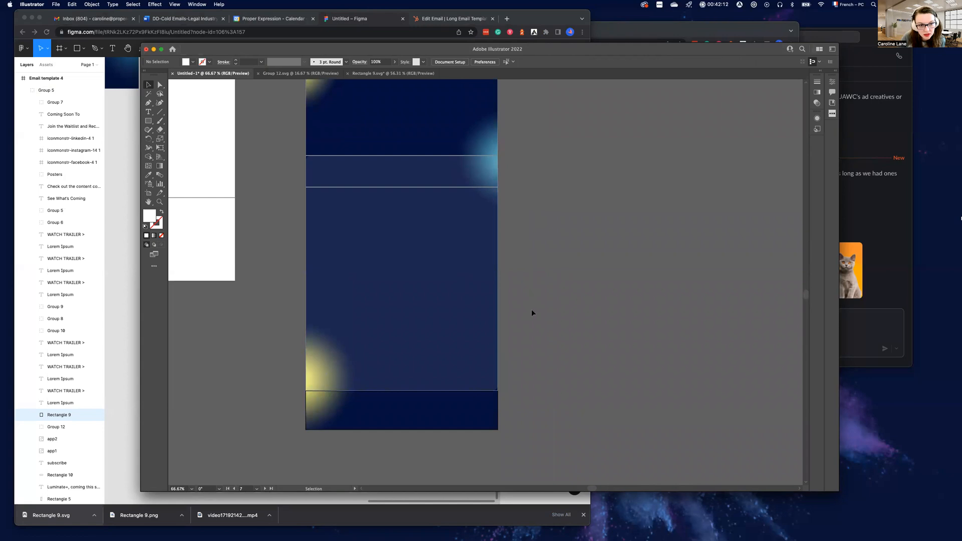
Inspect the translucent panel against the artboards and fine-tune its bottom edge to the lower boundary of Artboard 12
scroll(531, 311, "up", 4)
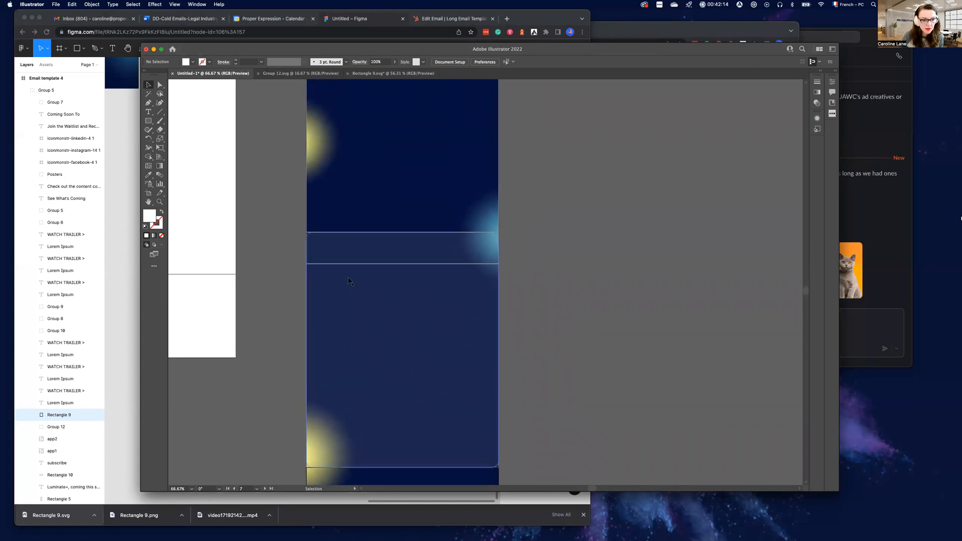
scroll(338, 112, "up", 5)
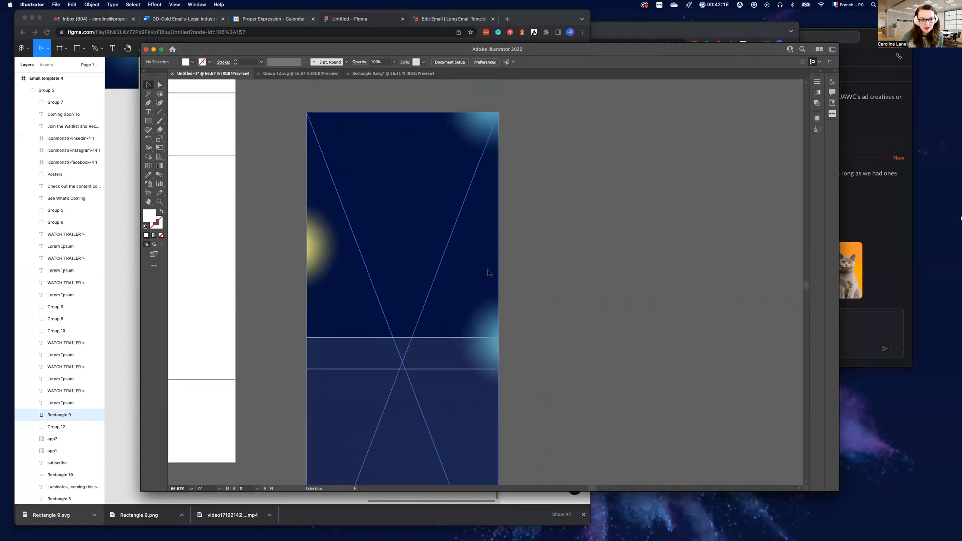
scroll(460, 391, "down", 7)
scroll(460, 391, "down", 2)
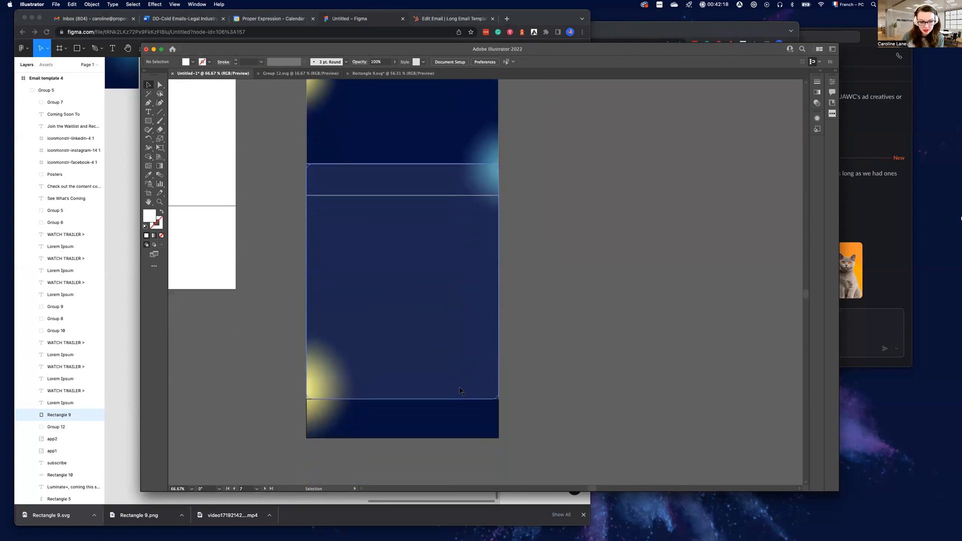
left_click(475, 381)
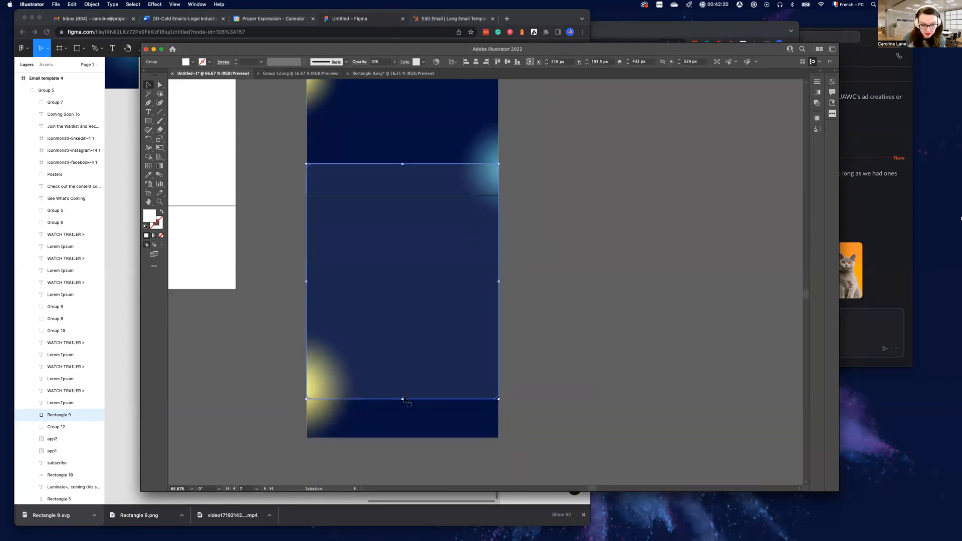
left_click_drag(402, 399, 403, 400)
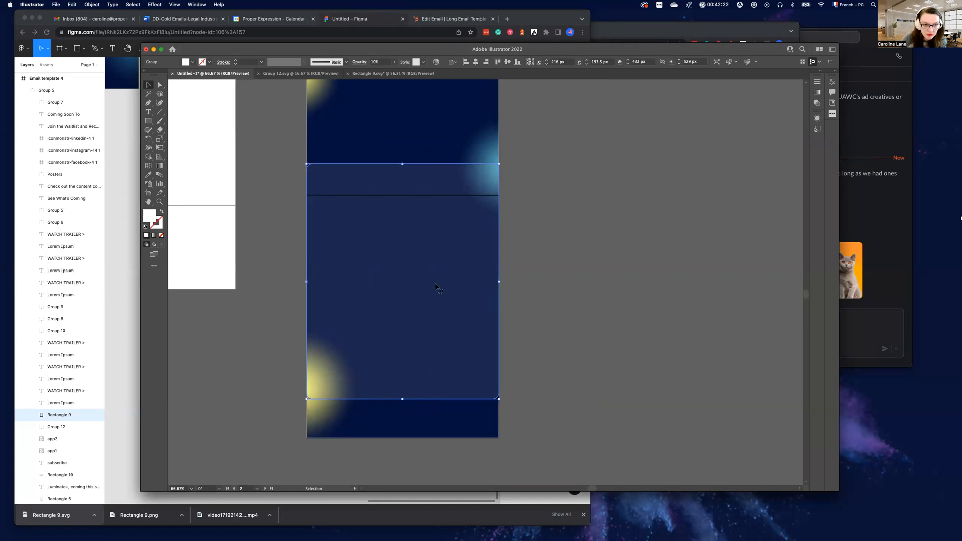
Set up an Export for Screens of only Artboards 10 to 13, excluding the first four artboards
scroll(452, 97, "up", 8)
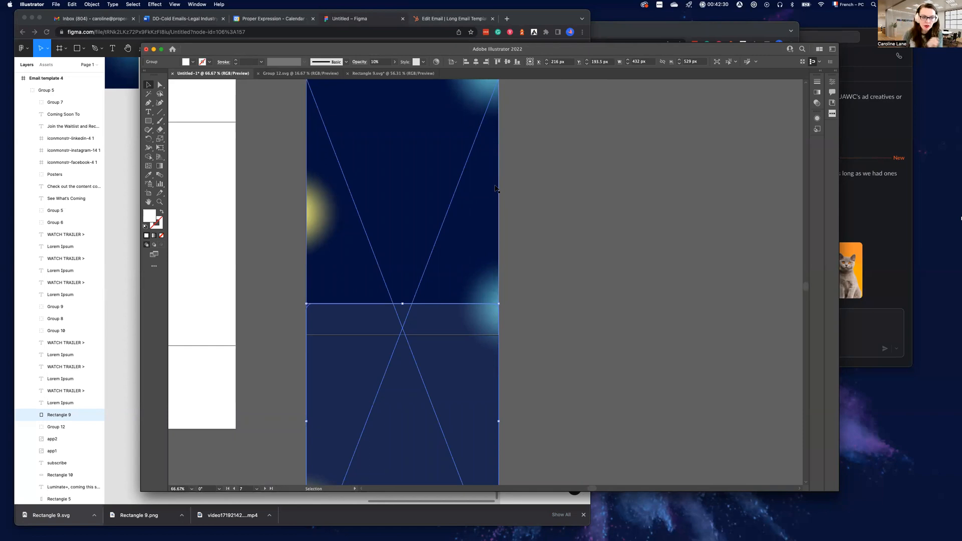
scroll(406, 171, "up", 2)
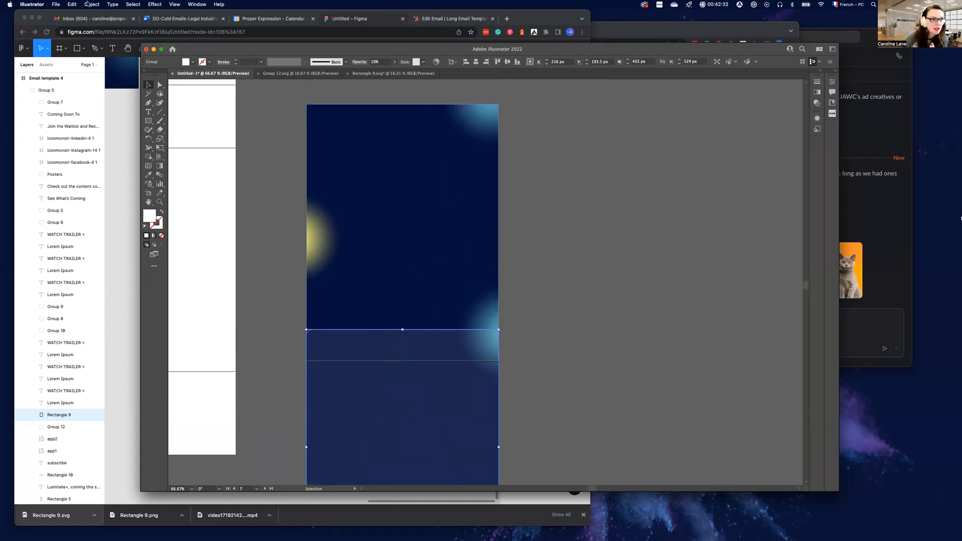
left_click(53, 5)
mouse_move(115, 156)
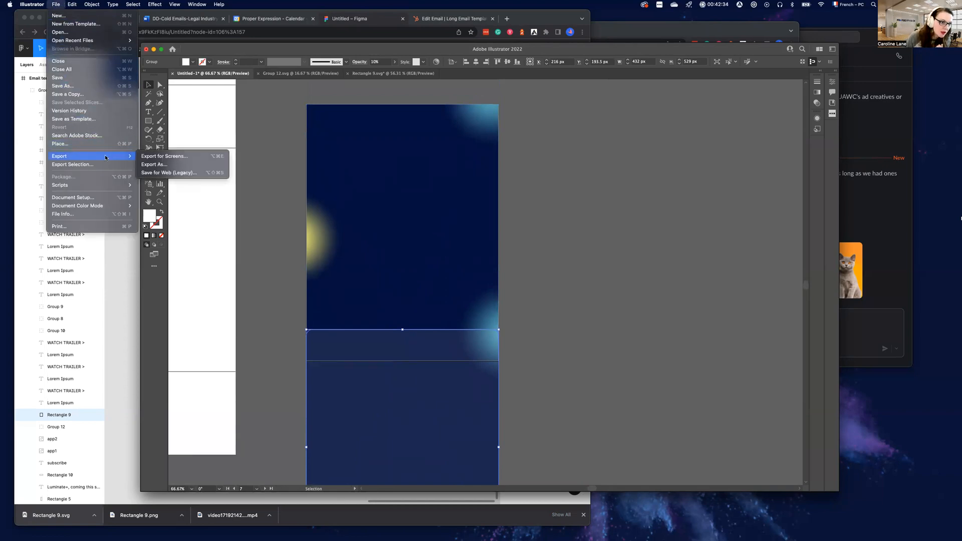
left_click(183, 156)
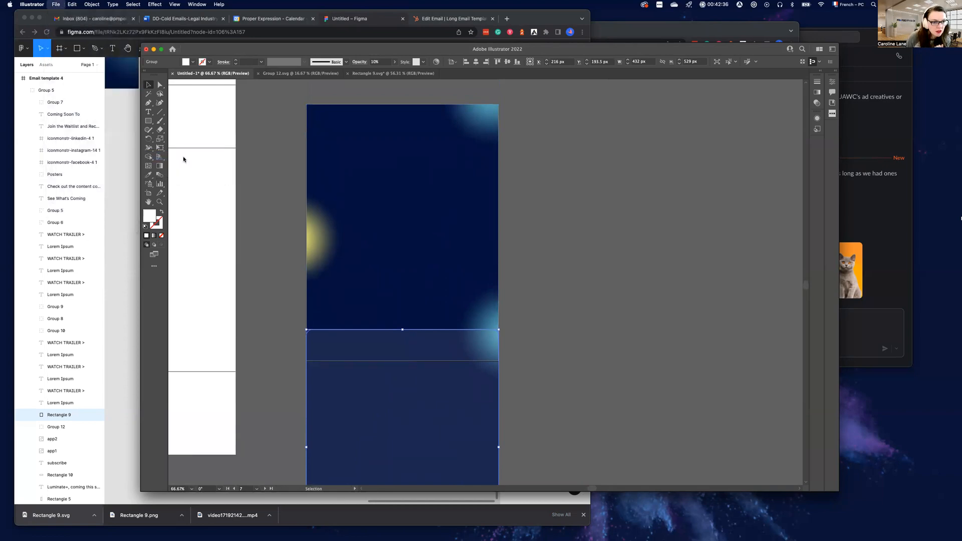
left_click(339, 226)
left_click(383, 226)
left_click(429, 226)
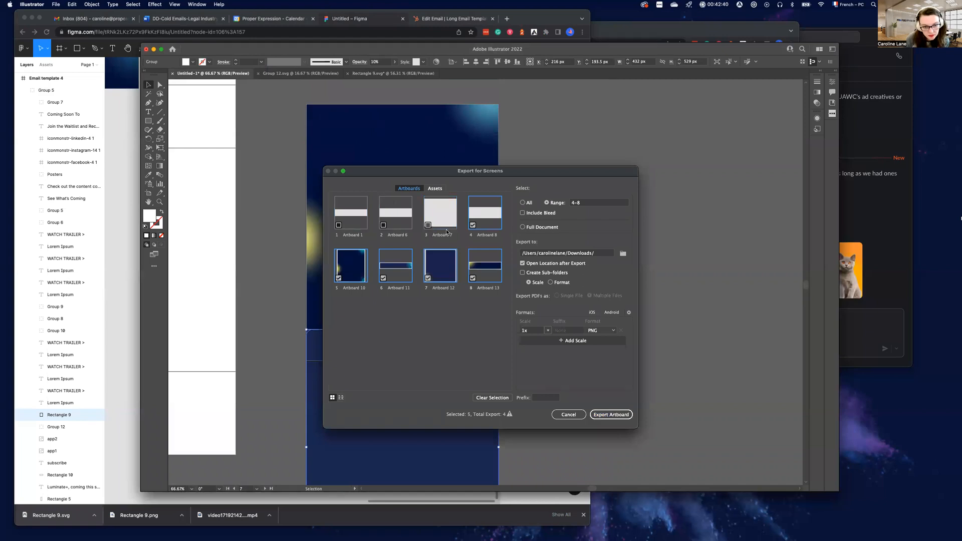
left_click(473, 225)
Rename Artboard 10 as LongEmail Top and Artboard 11 as Long Email Title for the export
left_click(354, 288)
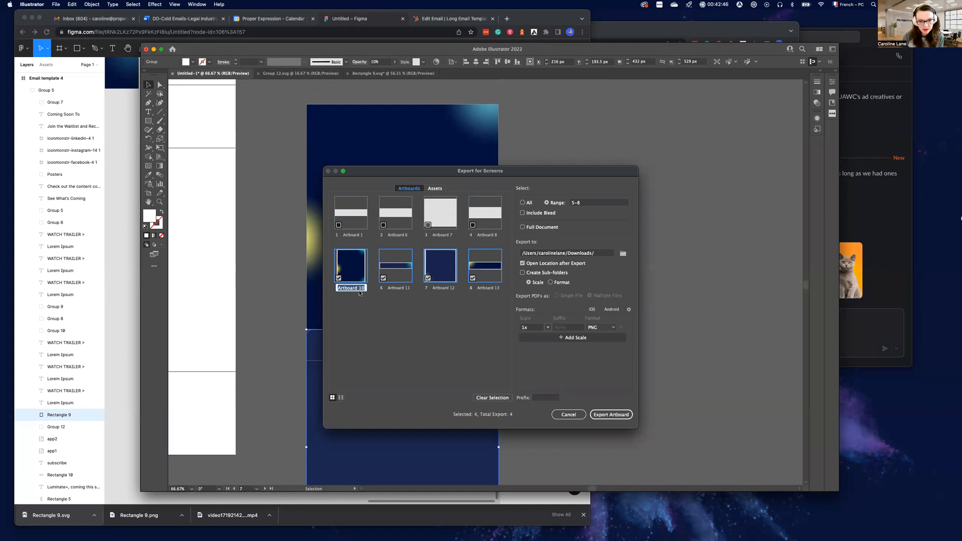
type("LongE")
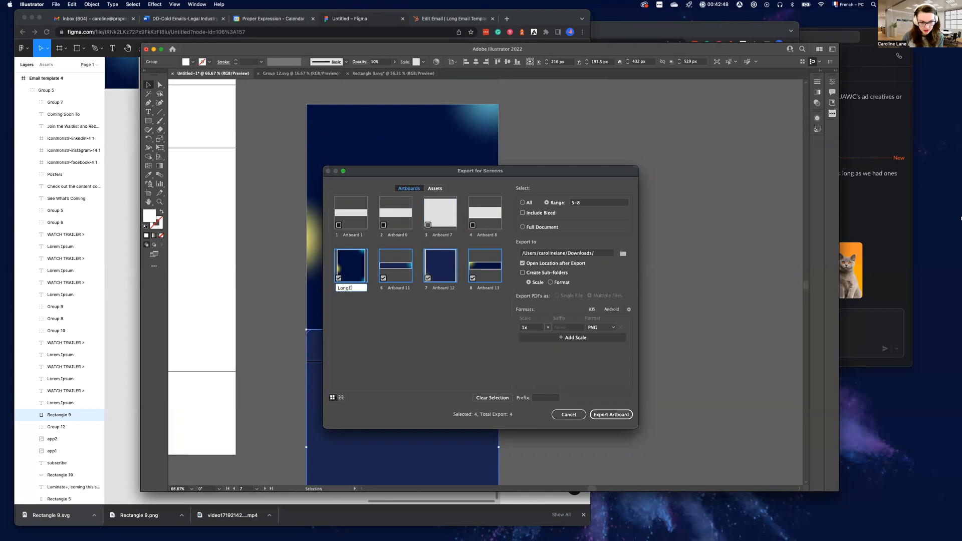
type("mail Top")
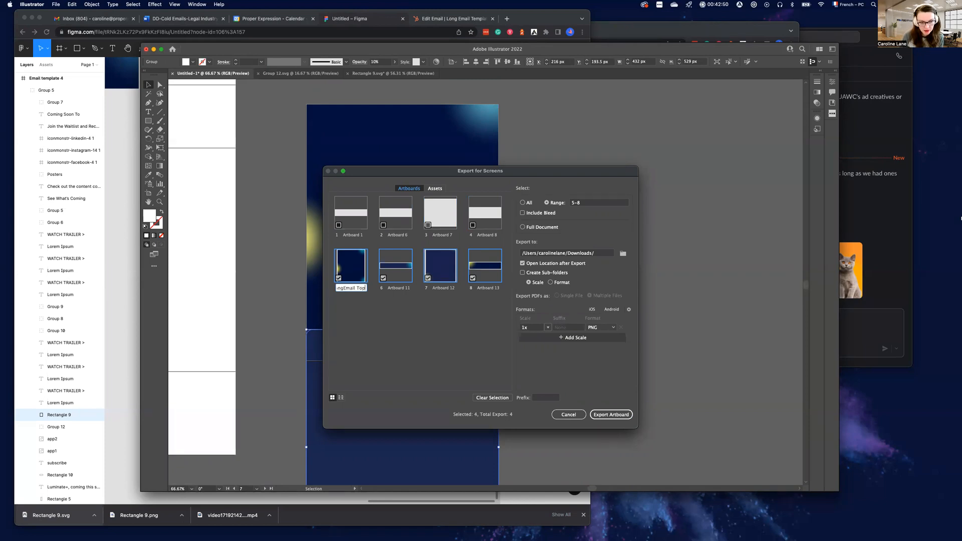
left_click(397, 288)
type("Long Email")
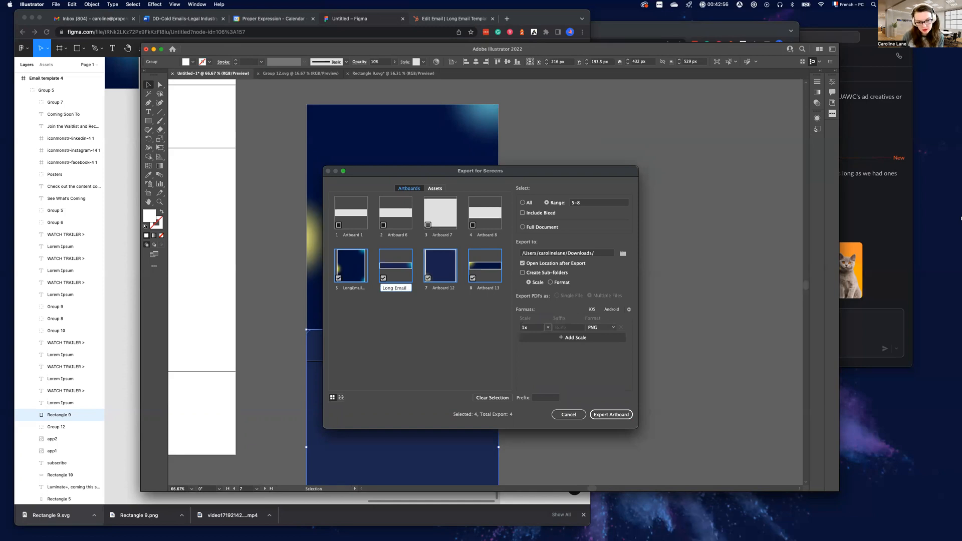
type("Title")
Rename Artboard 12 as Long email - Shows and Artboard 13 as Long email Bottom, and export the four artboards as 1x PNGs to Downloads
left_click(449, 288)
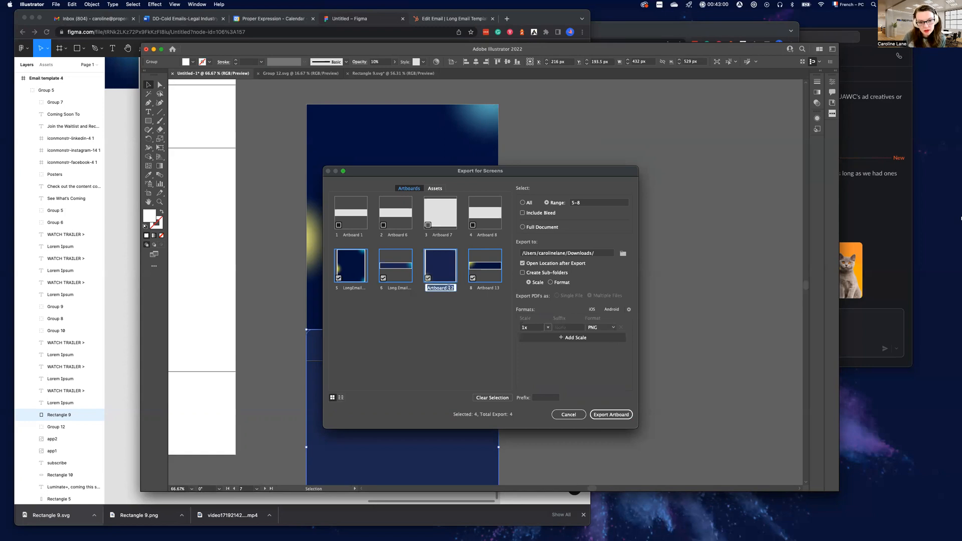
type("L")
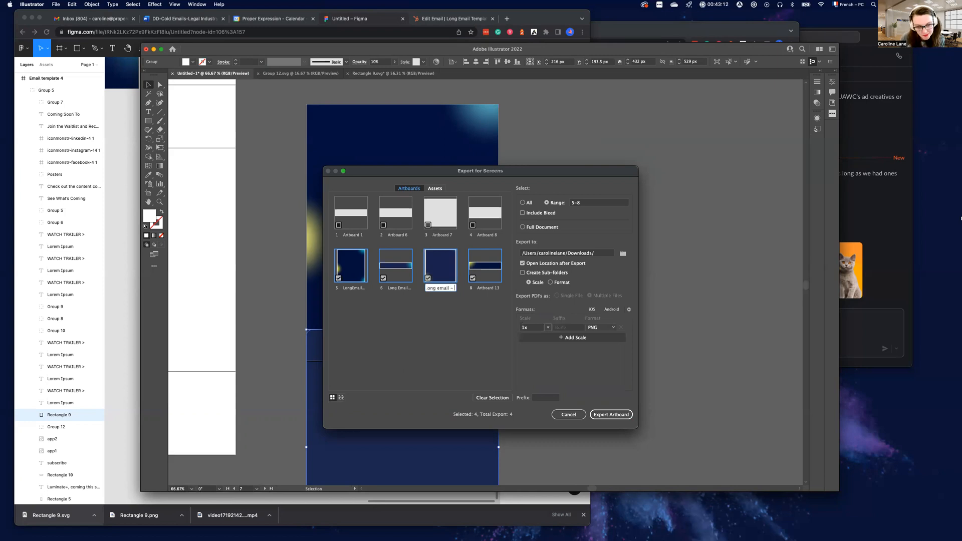
type("Shows")
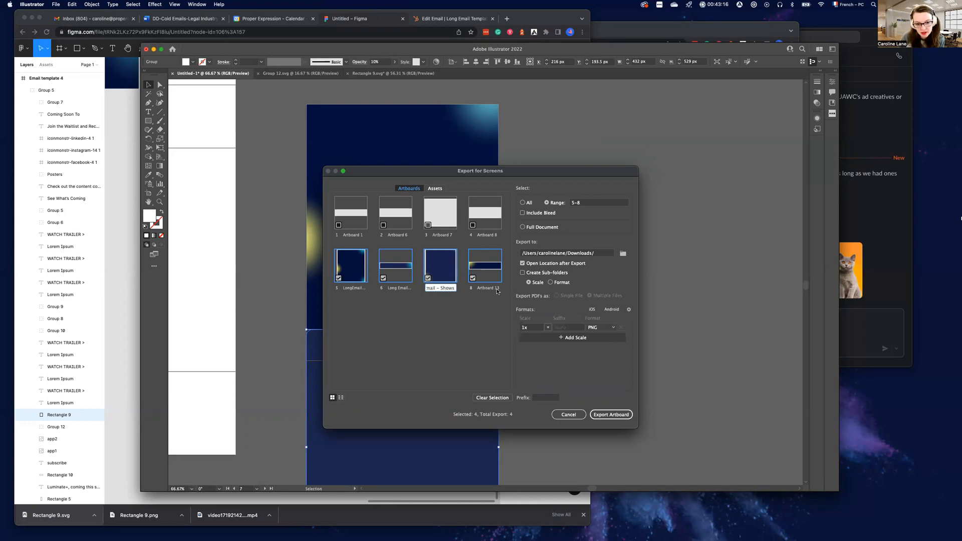
left_click(490, 287)
type("Lo")
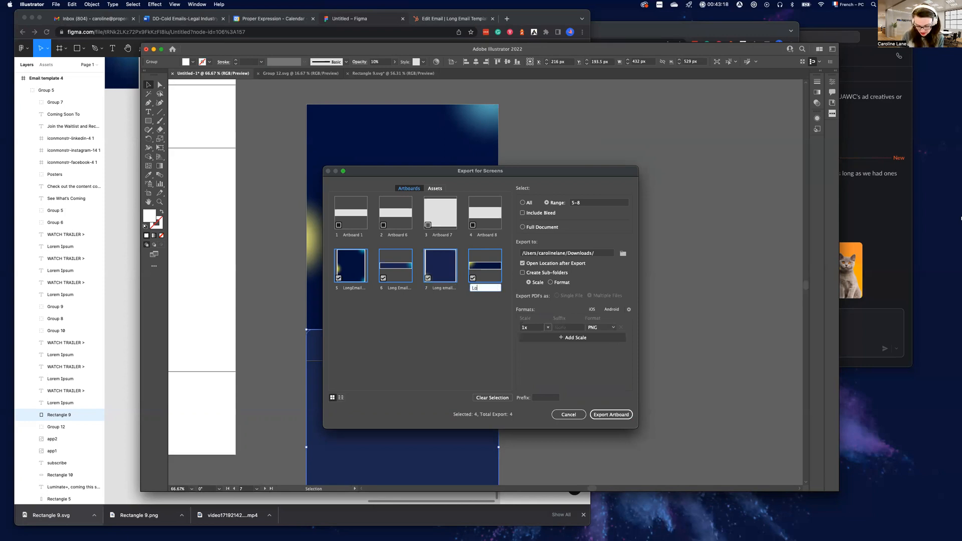
type("ng email Bottom")
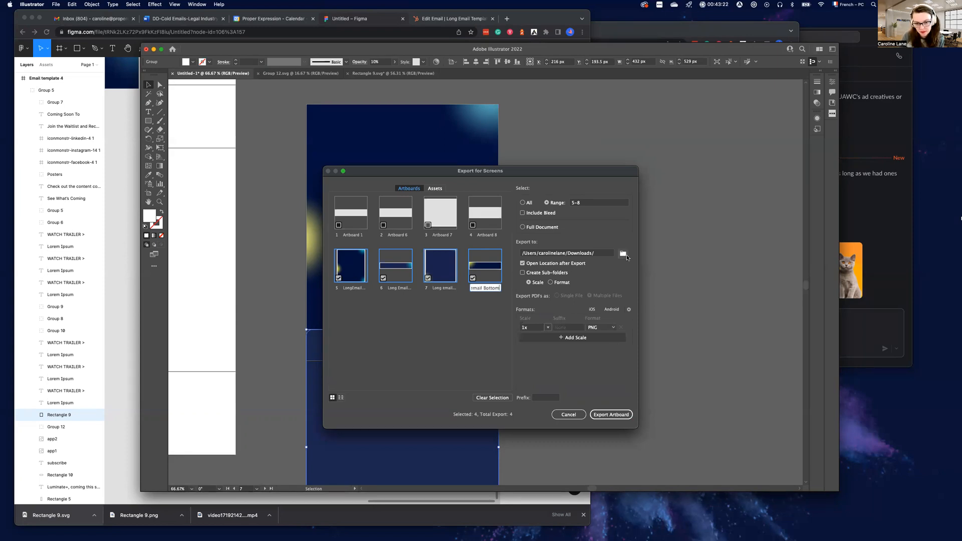
left_click(609, 417)
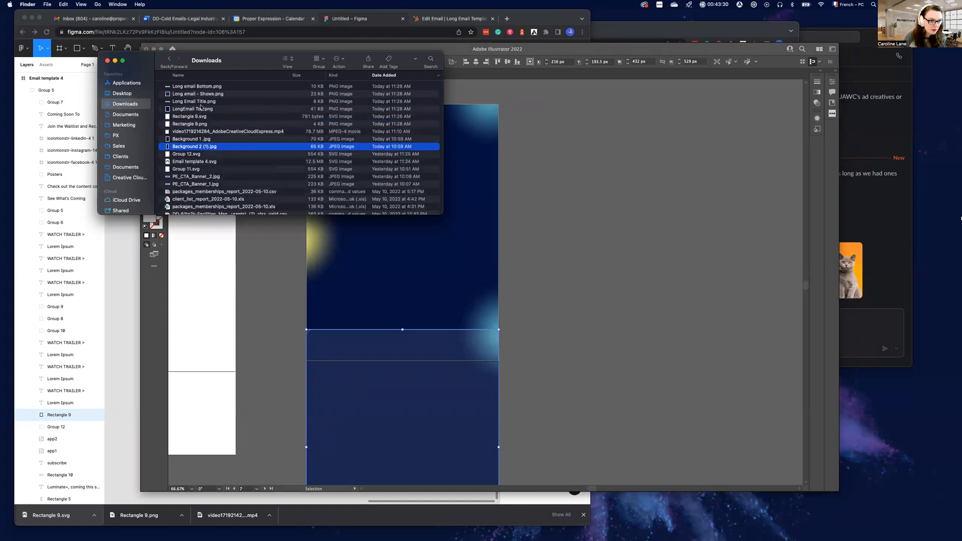
Switch to the HubSpot Long Email Template and remove the custom background image from its top section
left_click(457, 23)
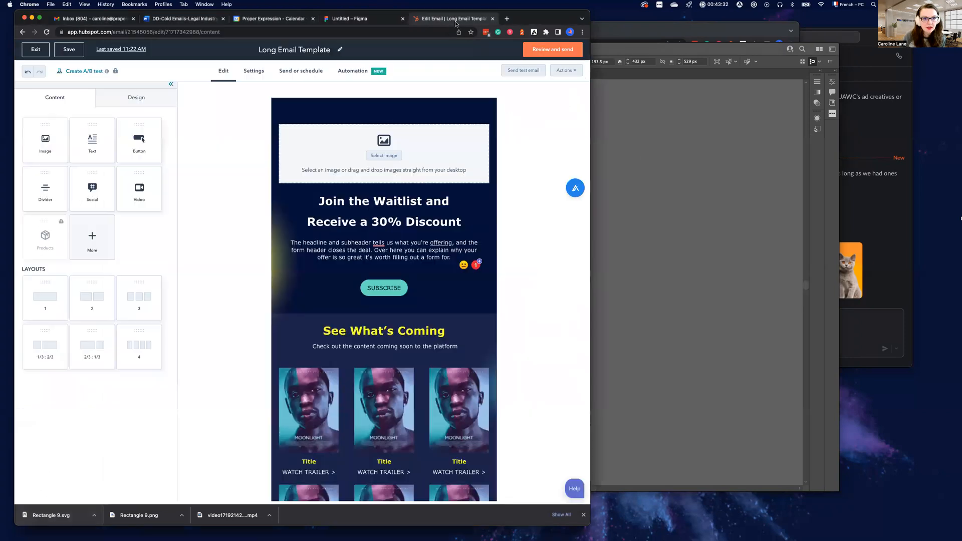
left_click(315, 109)
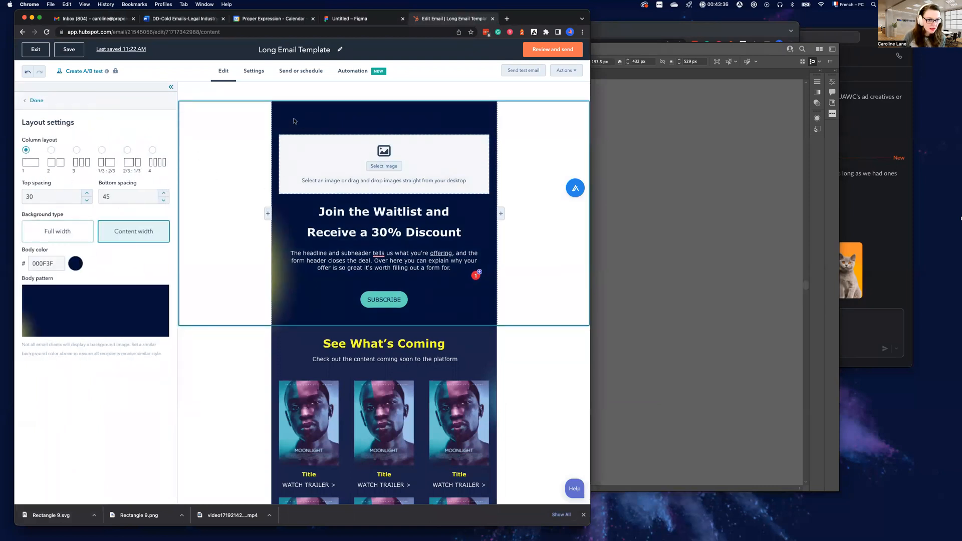
left_click(193, 122)
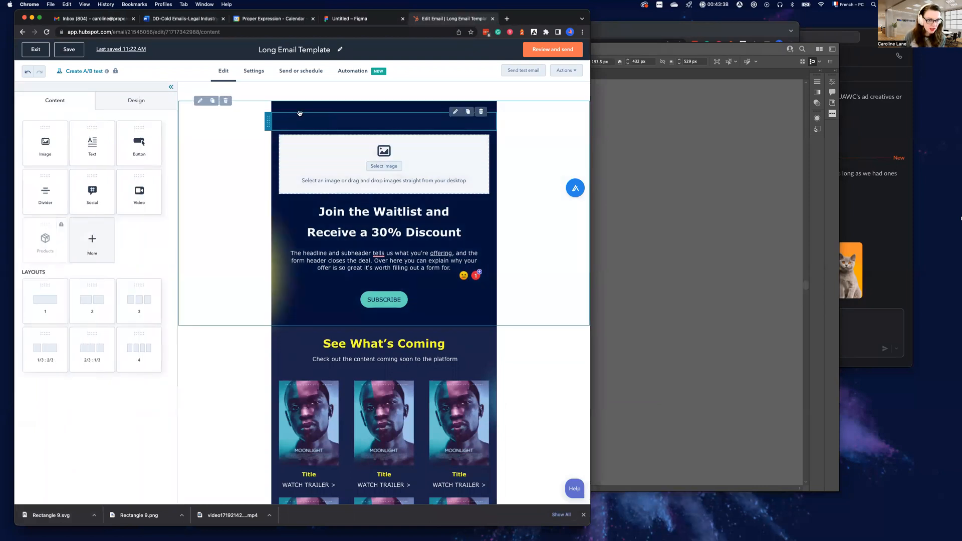
left_click(301, 112)
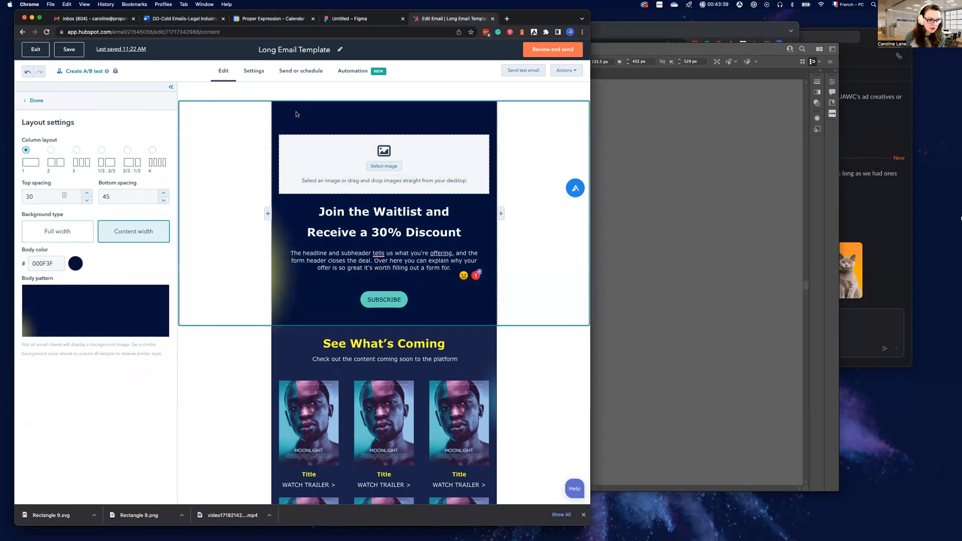
left_click(90, 313)
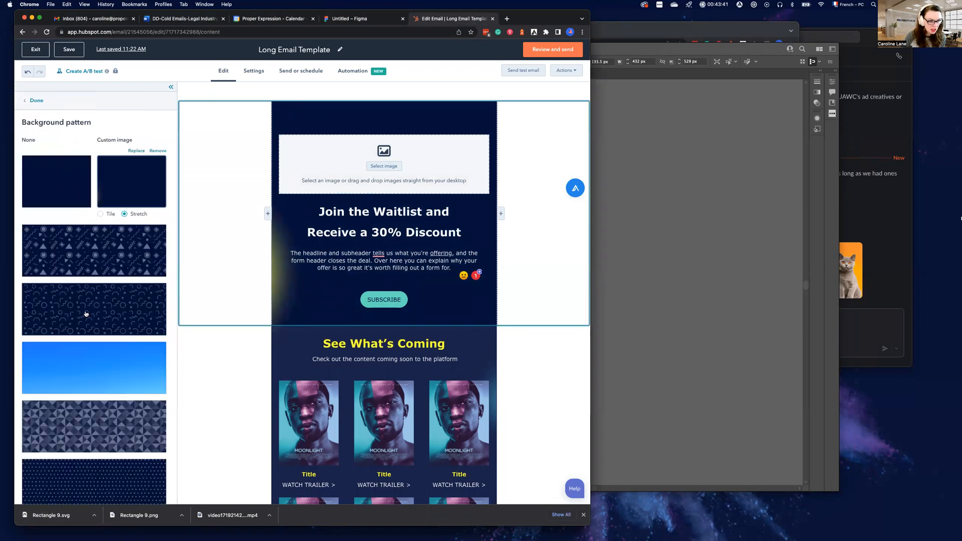
left_click(158, 151)
Upload LongEmail Top.png from Downloads to the image library while selecting a custom background pattern
left_click(125, 162)
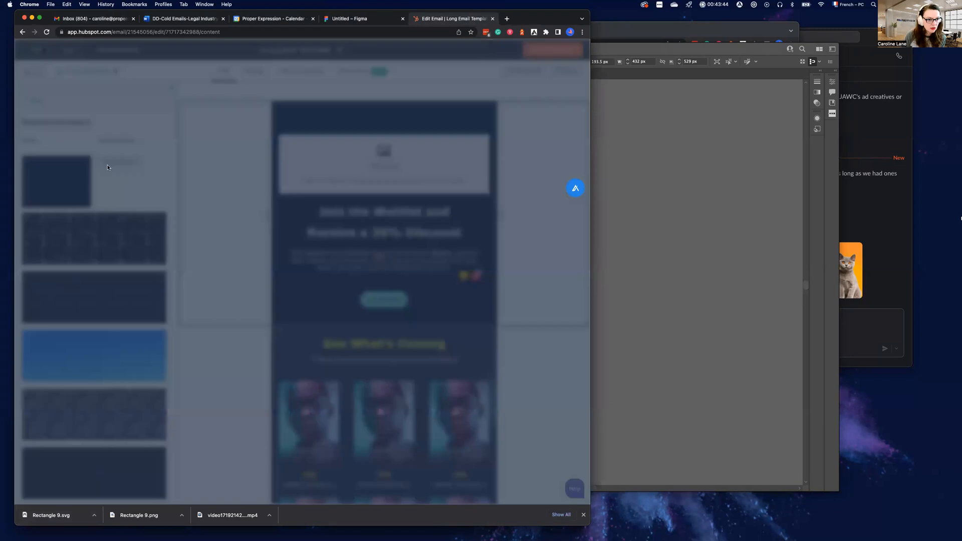
key("super+Tab")
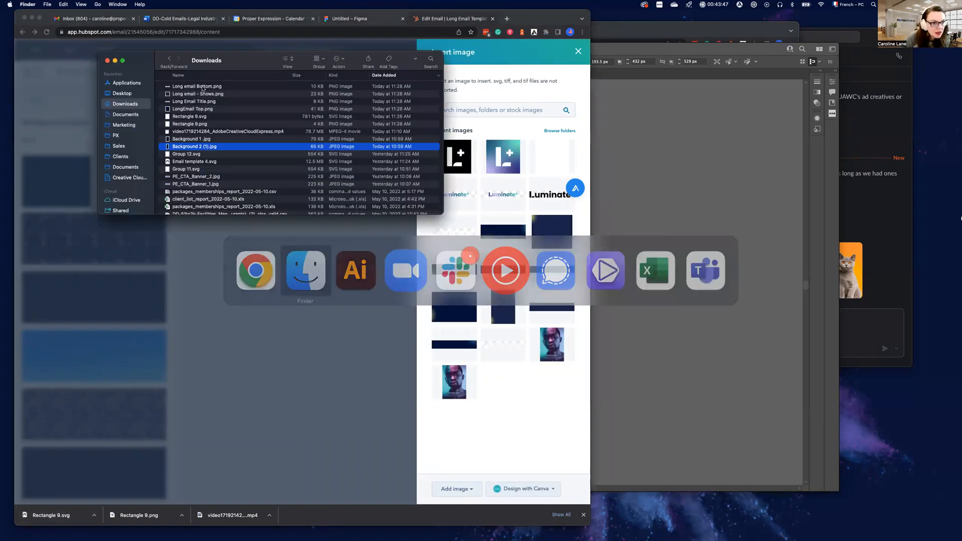
left_click_drag(202, 111, 515, 131)
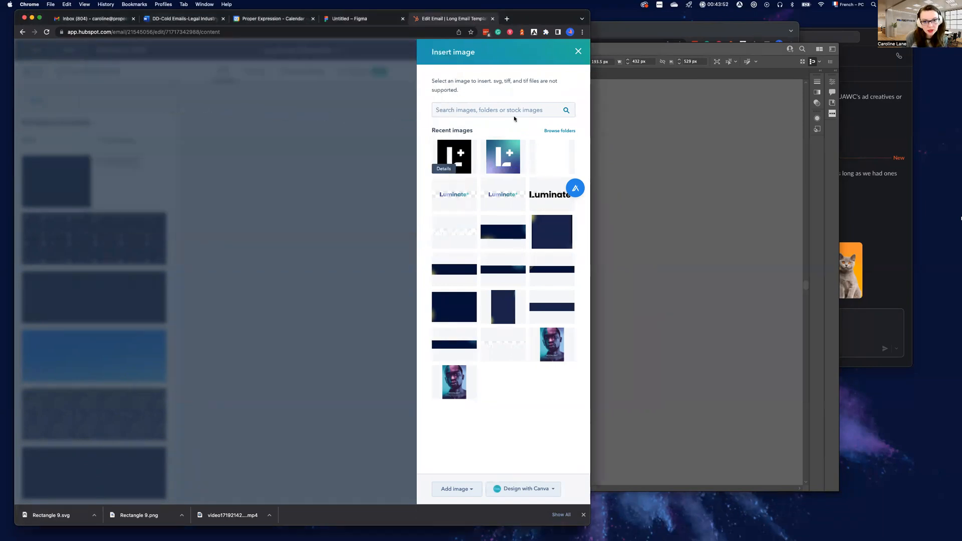
left_click(583, 515)
left_click(468, 511)
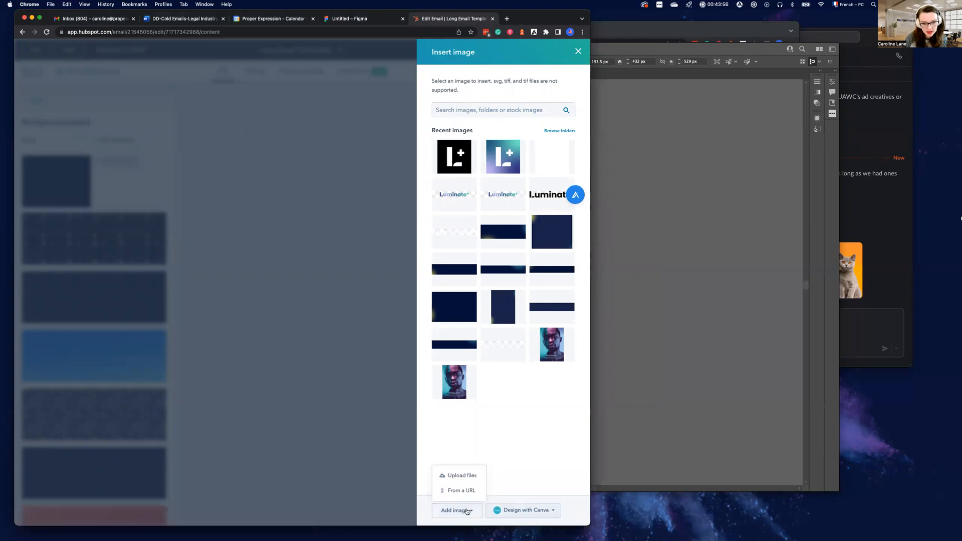
left_click(461, 476)
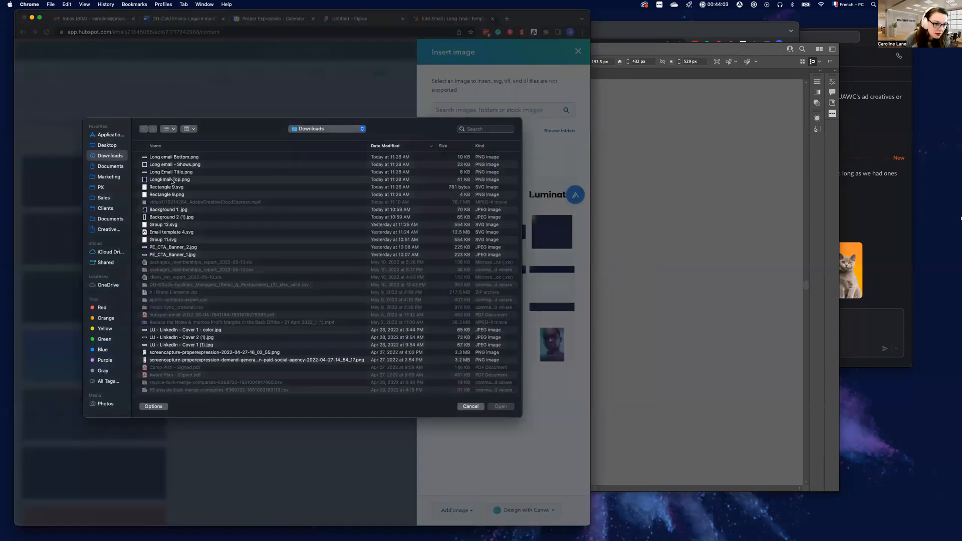
left_click(172, 180)
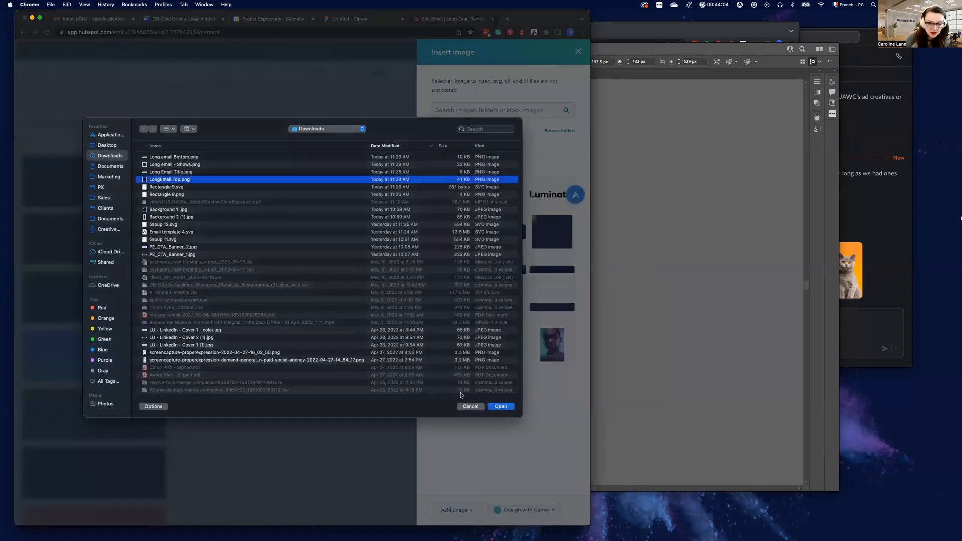
left_click(509, 407)
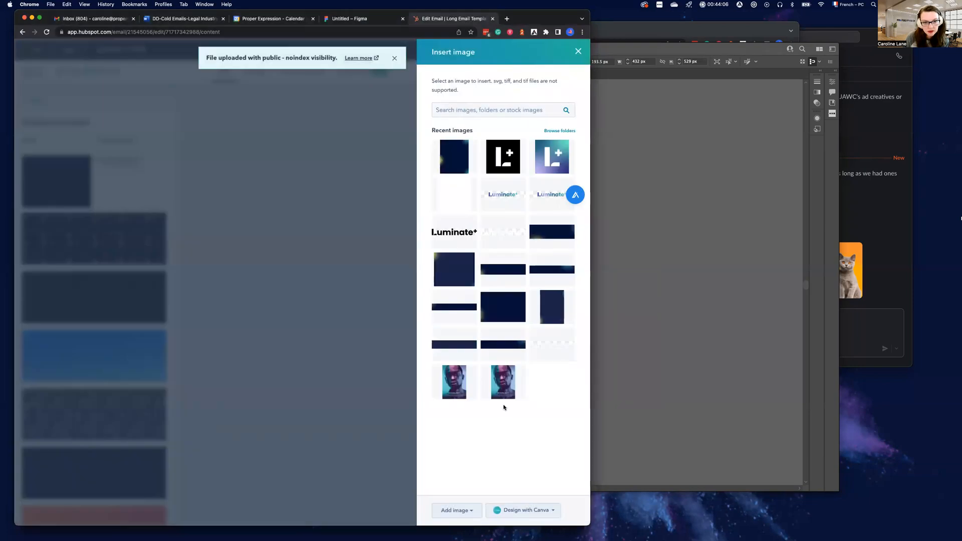
Apply the uploaded LongEmail Top image as the top section's custom background pattern
left_click(577, 52)
scroll(288, 274, "down", 1)
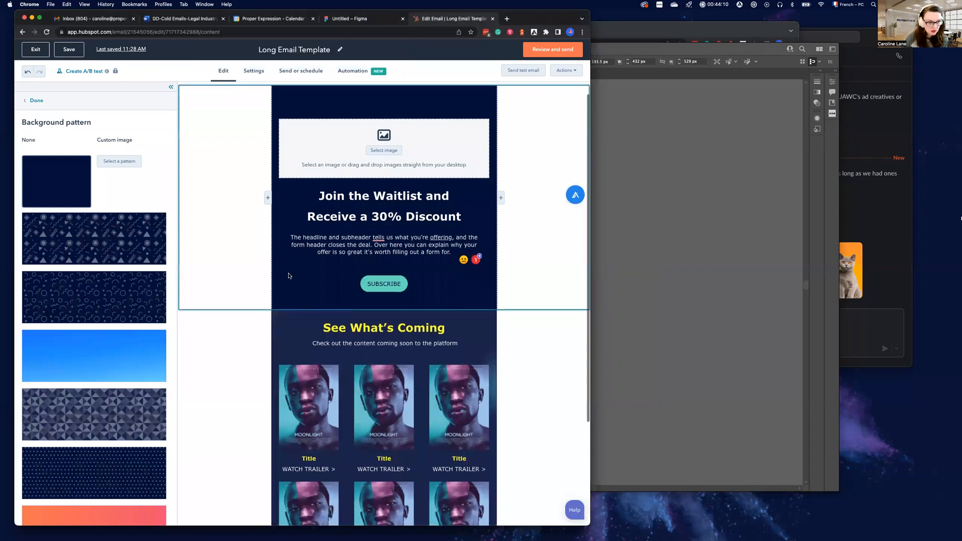
left_click(116, 164)
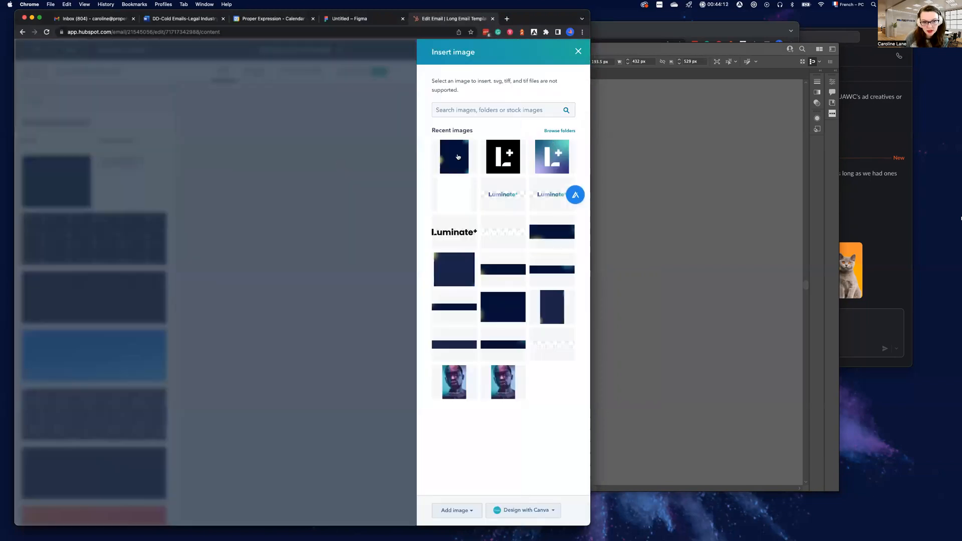
left_click(451, 156)
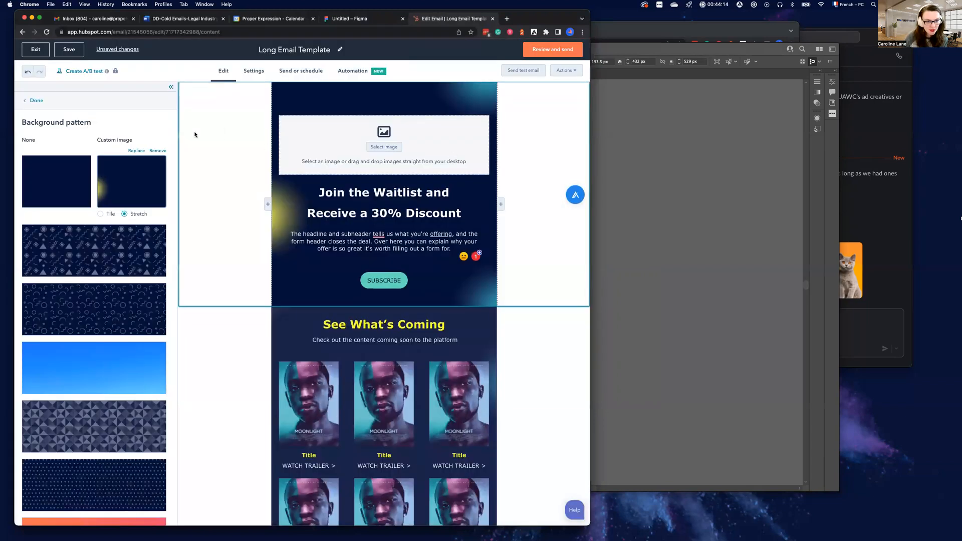
Try the Tile option on the top section's background image, restore Stretch, and leave the pattern settings
scroll(124, 263, "down", 2)
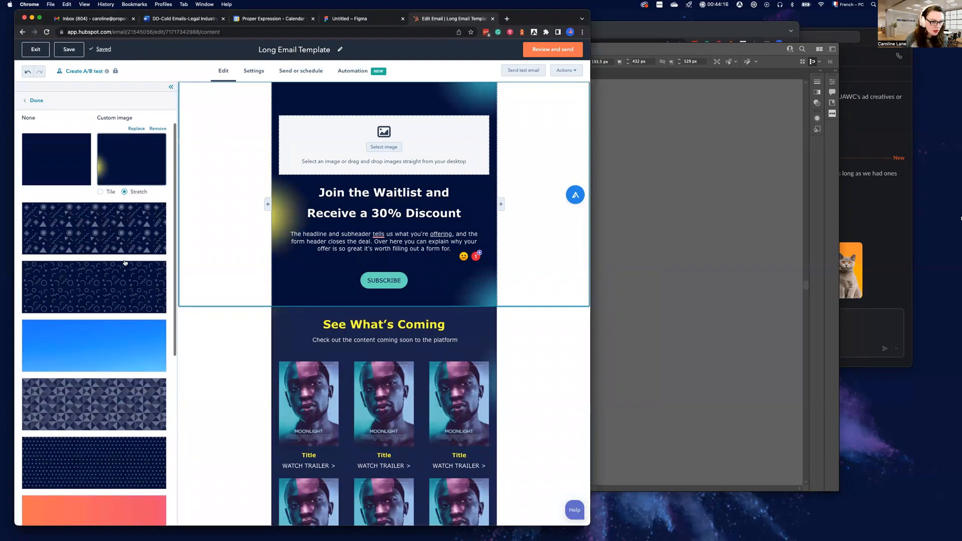
left_click(100, 192)
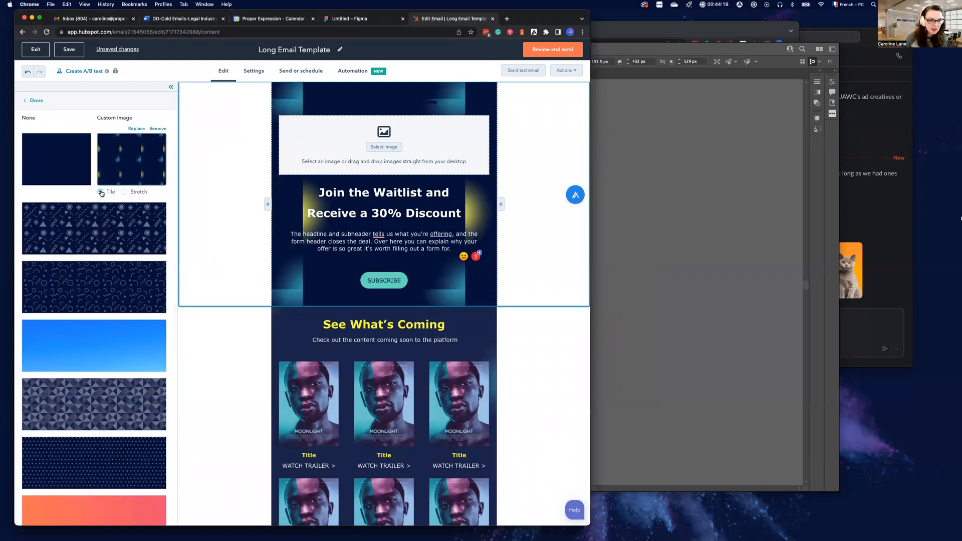
left_click(129, 192)
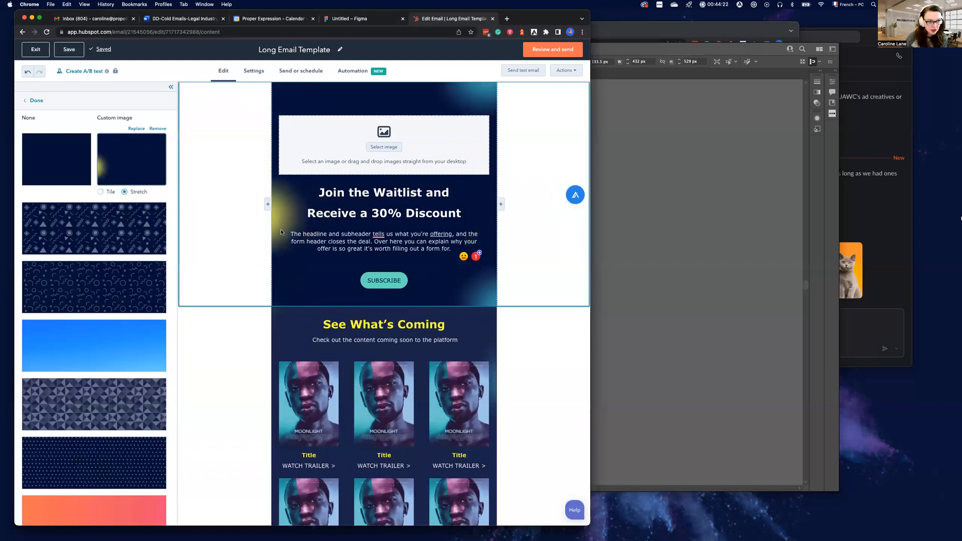
scroll(287, 270, "up", 1)
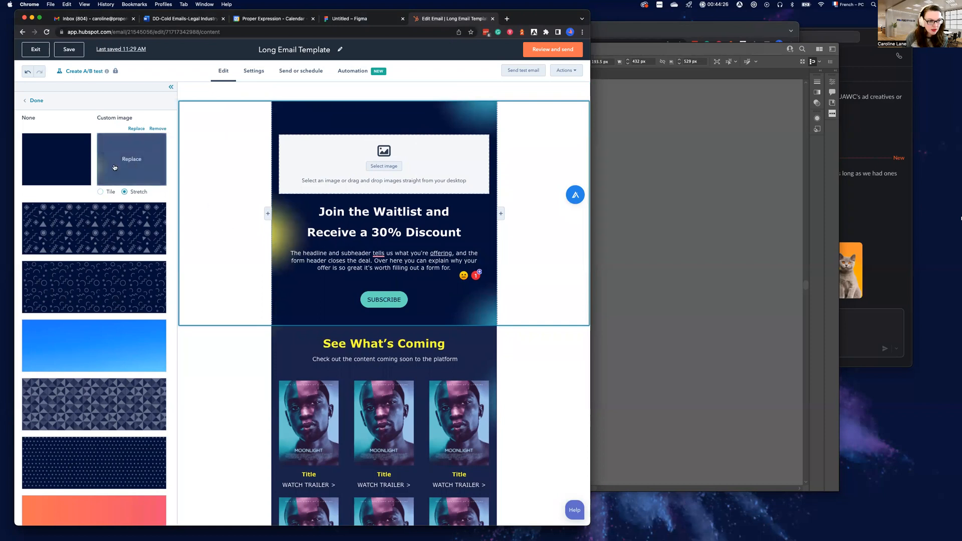
left_click(36, 102)
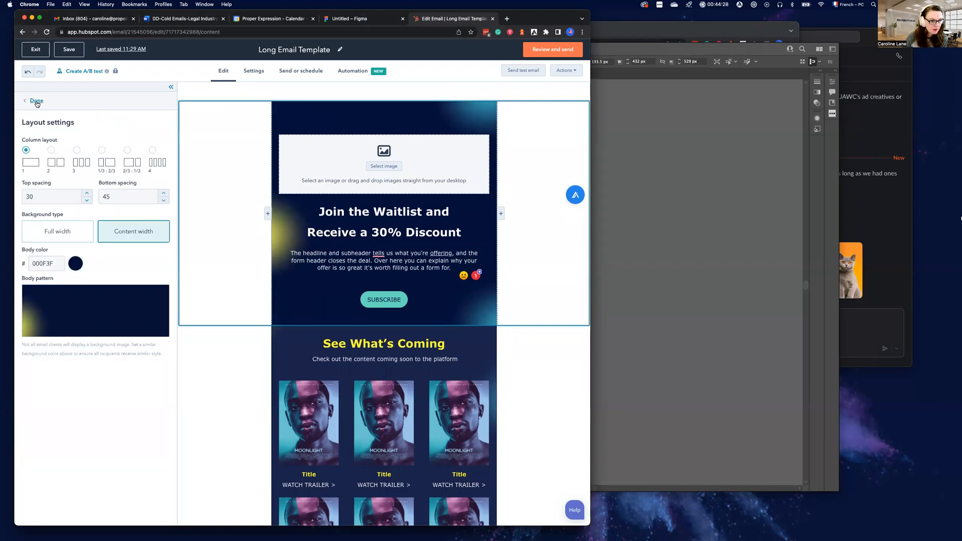
Review the top section's layout settings, examining its body color code and matching background
scroll(255, 283, "down", 1)
scroll(255, 283, "up", 1)
double_click(30, 264)
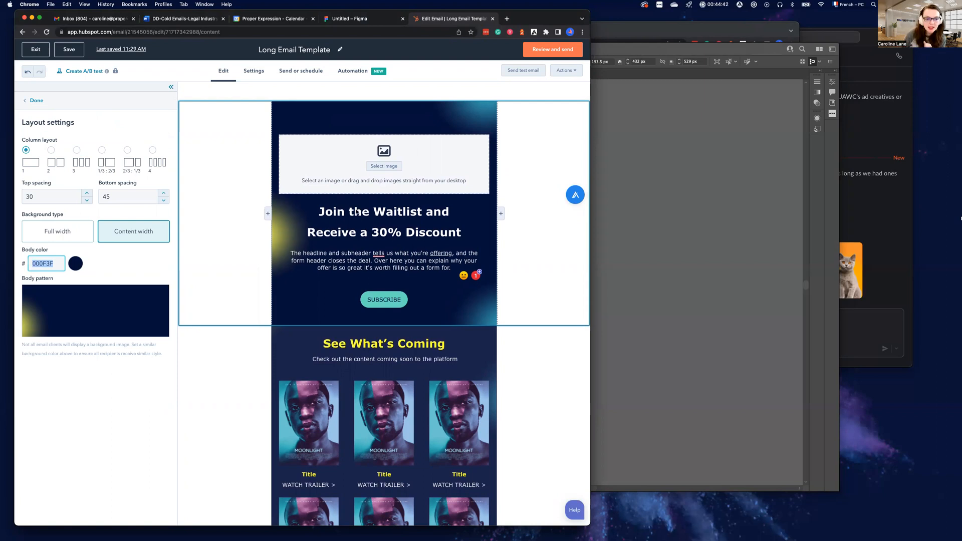
left_click(424, 242)
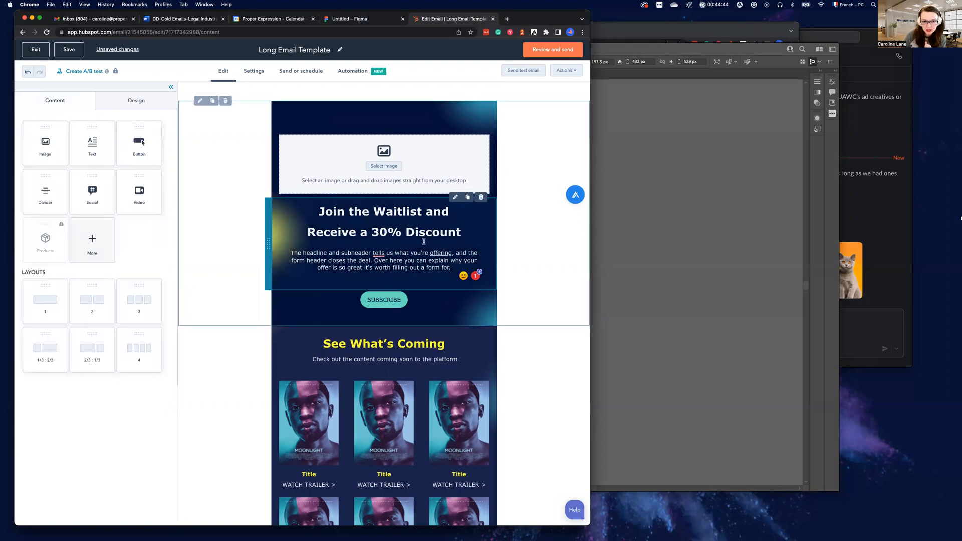
left_click(223, 267)
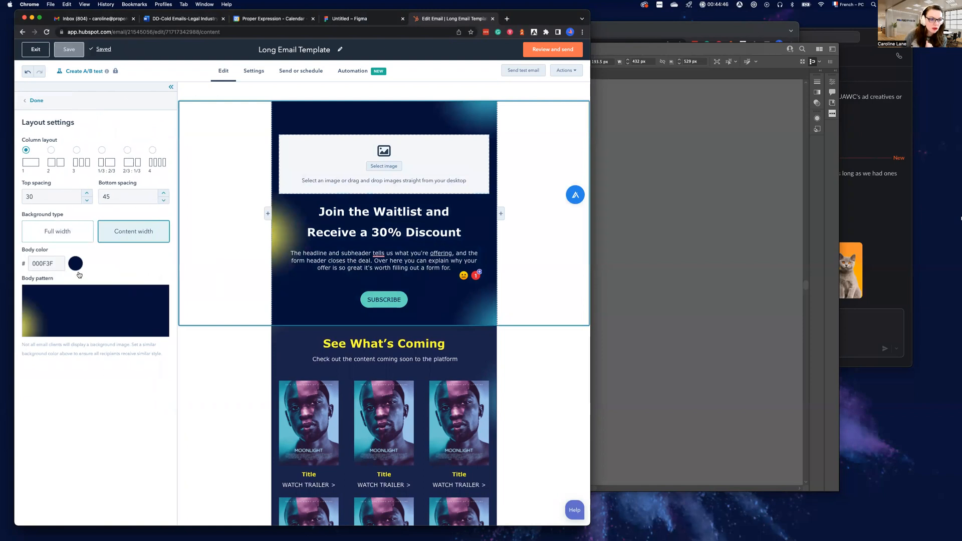
left_click_drag(38, 264, 56, 264)
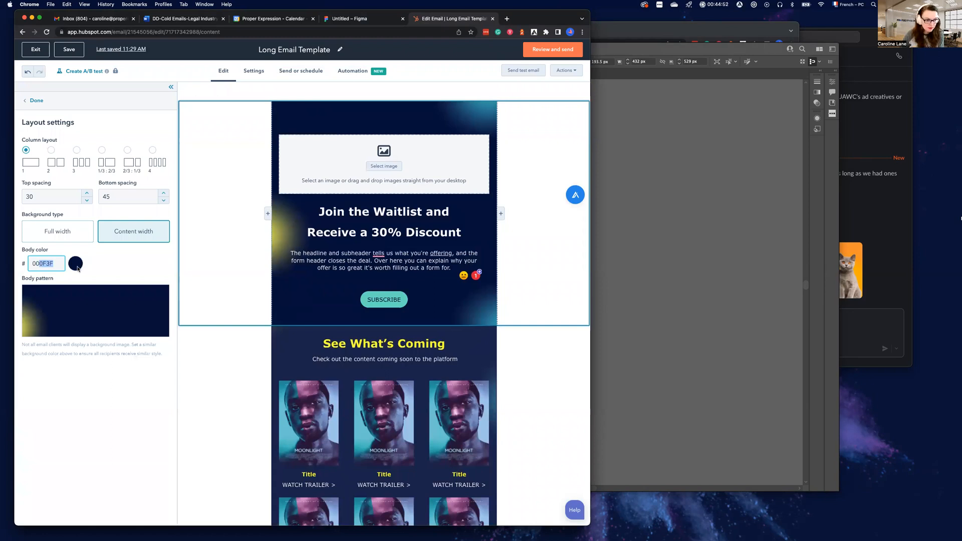
scroll(230, 267, "down", 3)
Upload Long Email Title.png from Downloads through the See What's Coming section's custom background pattern settings, and close the image picker
left_click(296, 254)
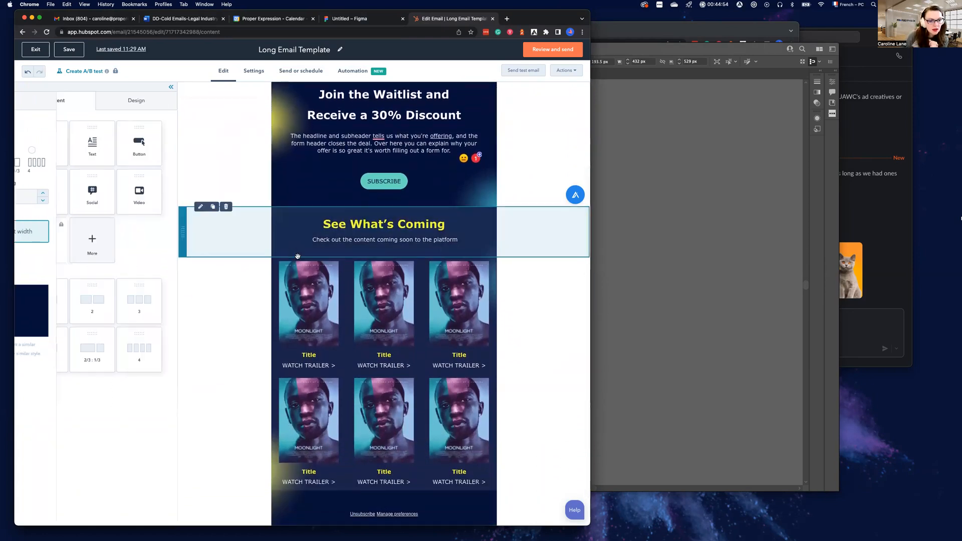
scroll(235, 215, "down", 1)
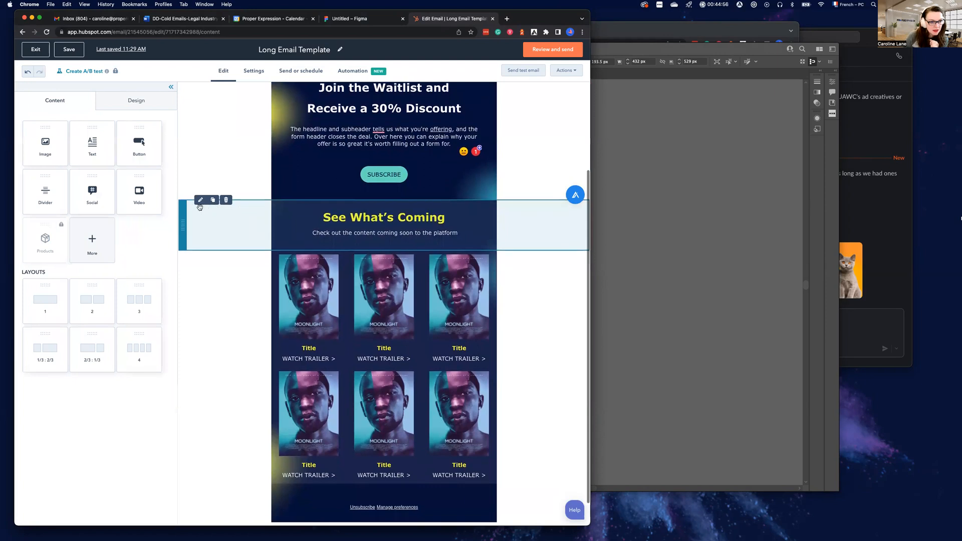
left_click(265, 213)
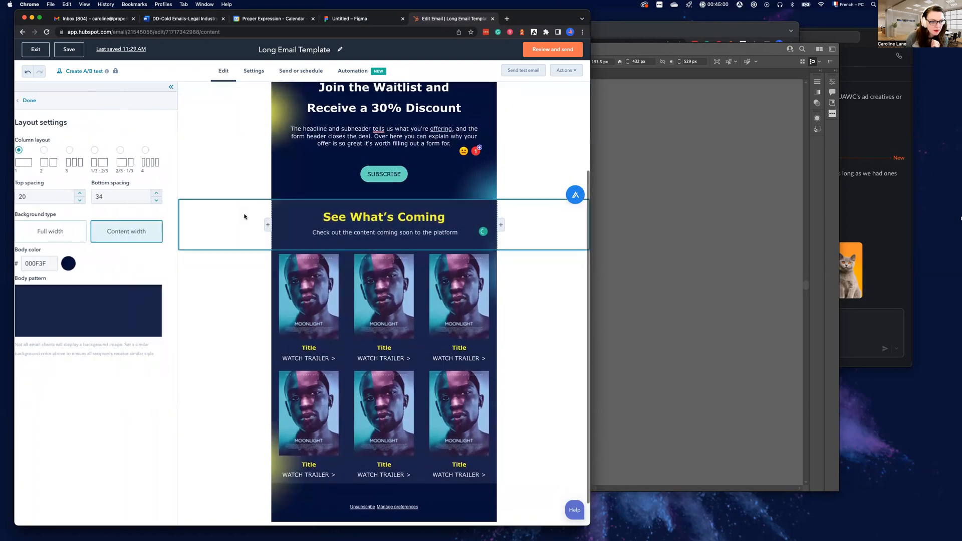
left_click(93, 304)
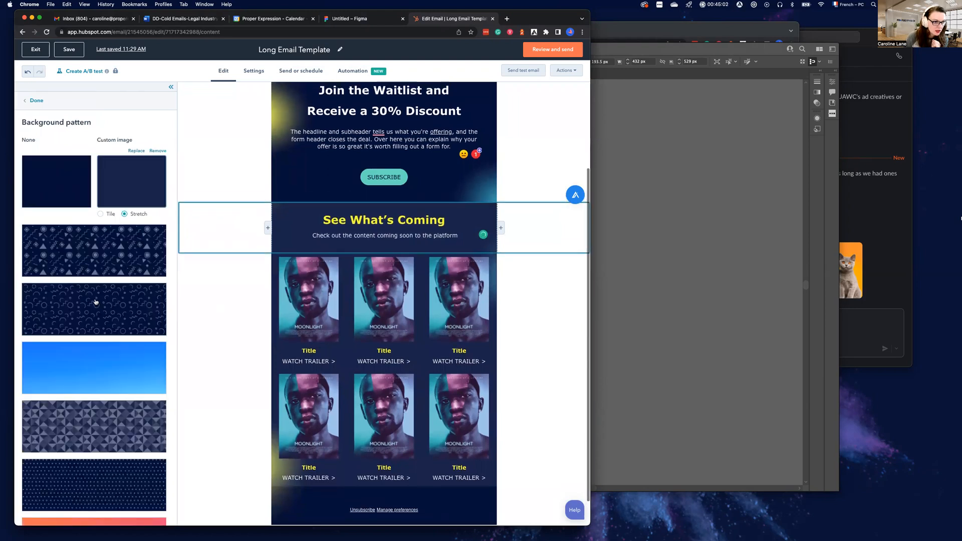
left_click(136, 150)
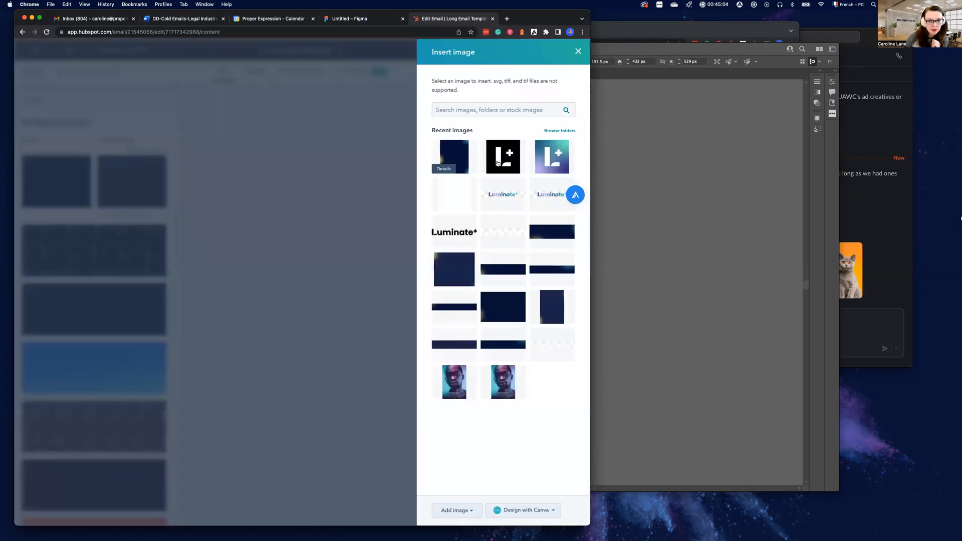
left_click(457, 518)
left_click(463, 475)
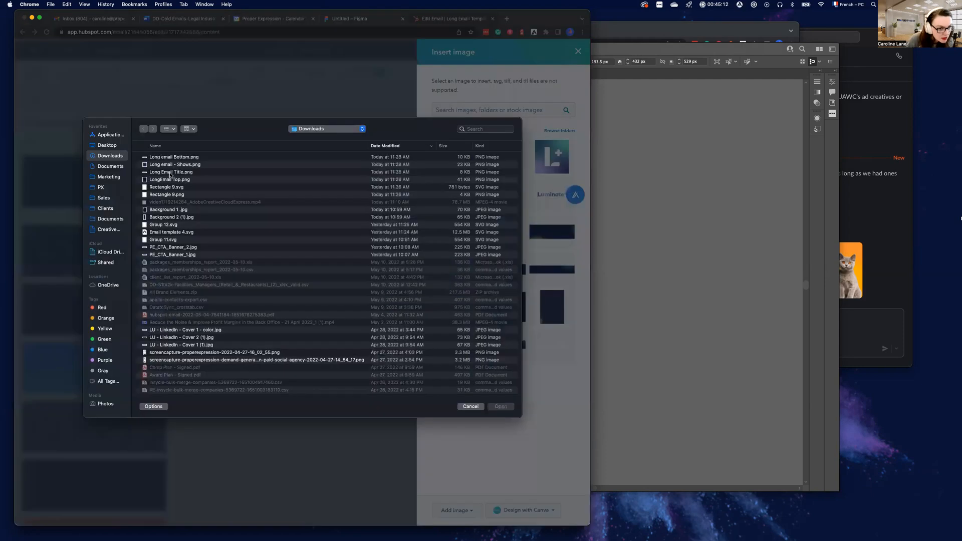
left_click(170, 172)
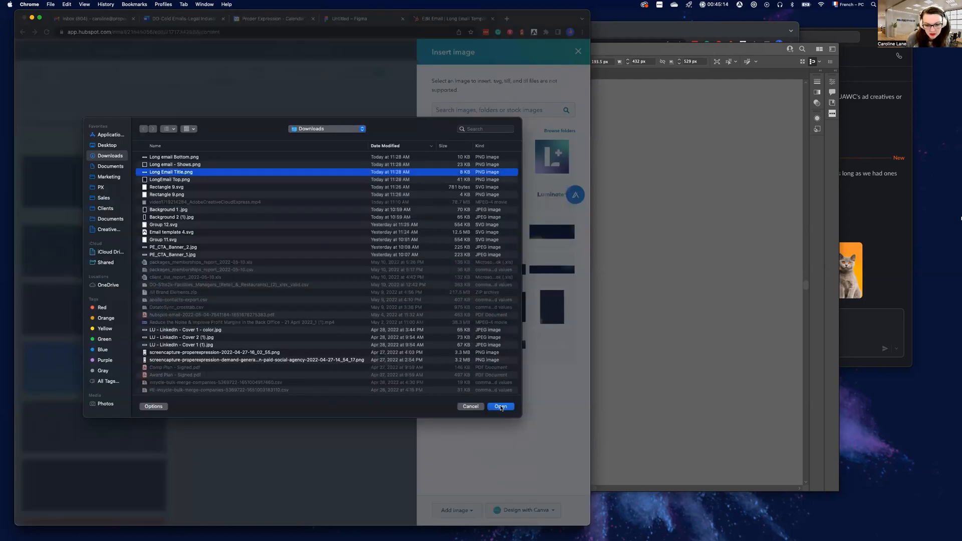
left_click(501, 407)
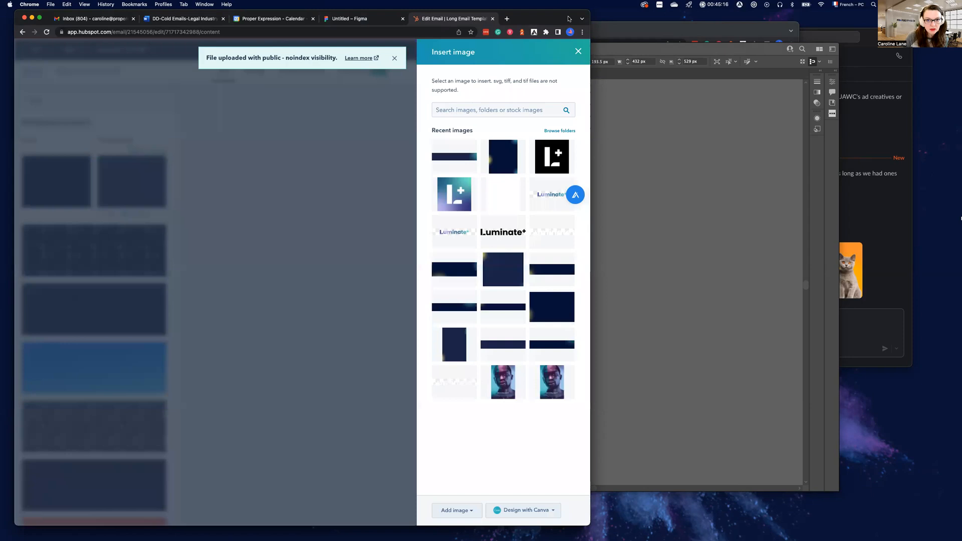
left_click(578, 52)
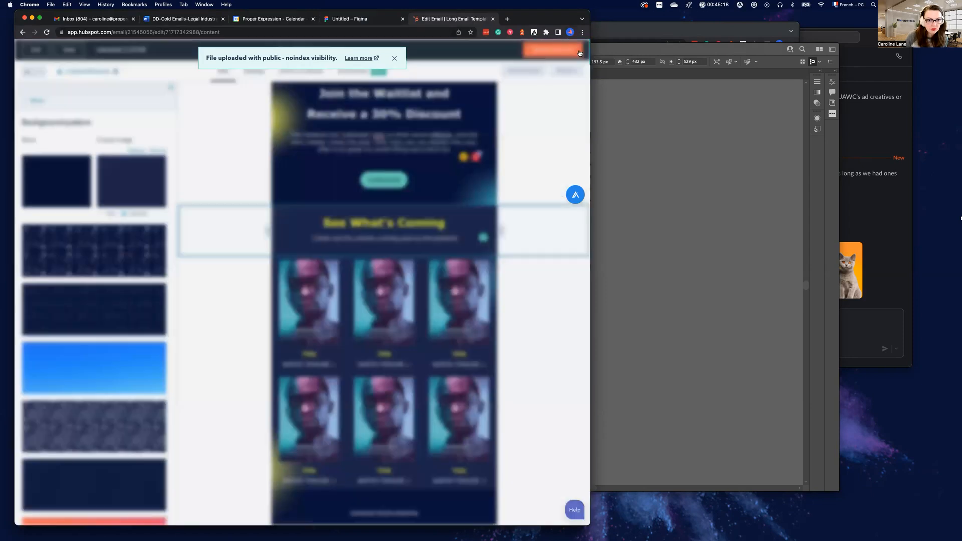
Upload Long email Bottom.png and Long email - Shows.png from Downloads while replacing the show posters section's custom background image
left_click(265, 346)
left_click(85, 299)
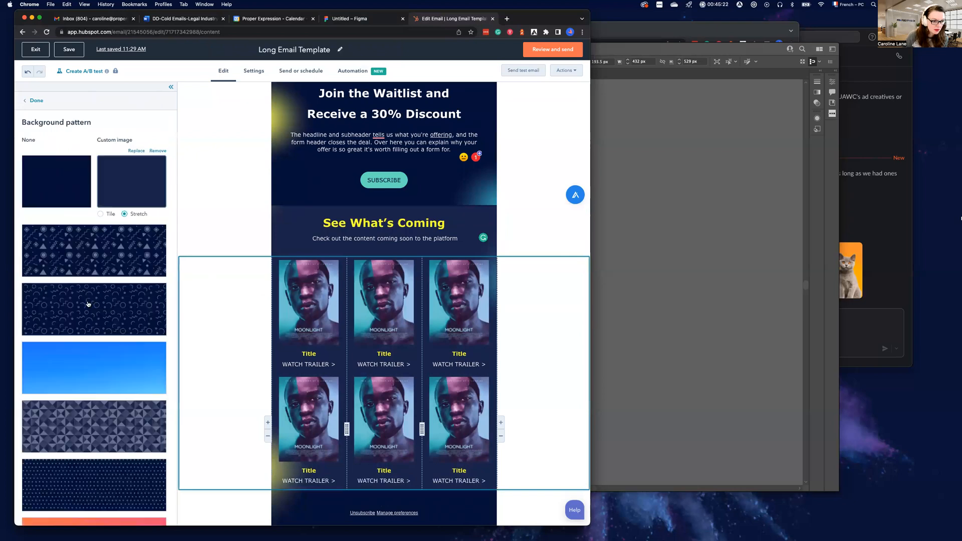
left_click(130, 188)
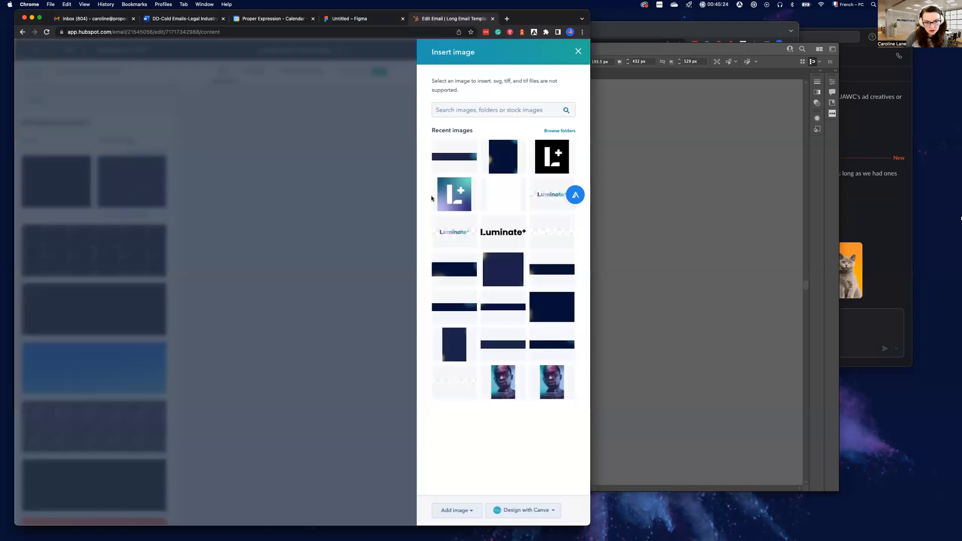
left_click(470, 509)
left_click(464, 480)
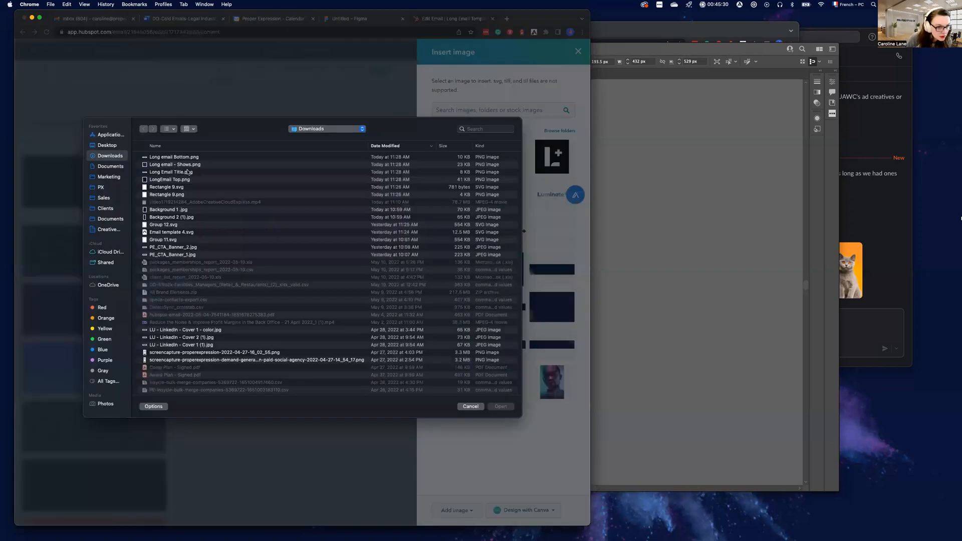
left_click(187, 165)
left_click(185, 157, "shift")
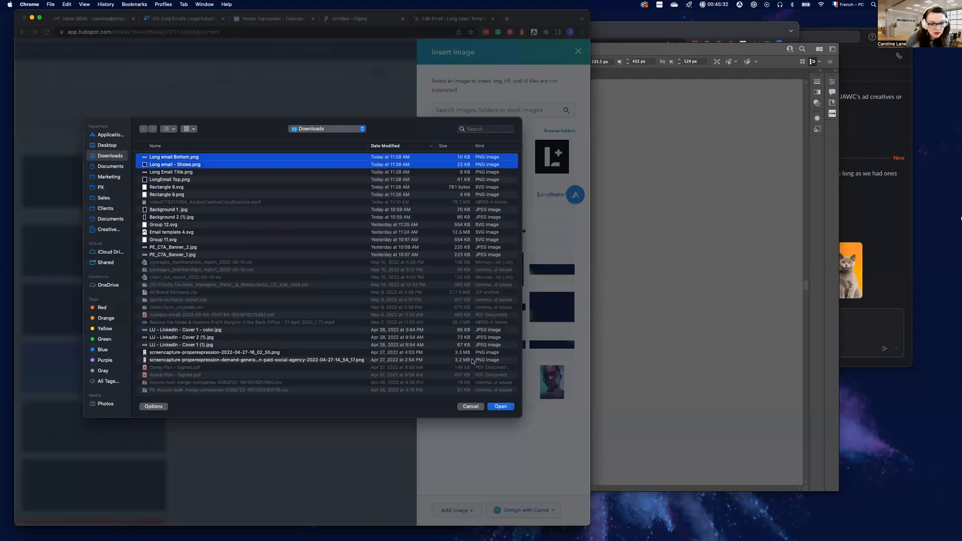
left_click(501, 406)
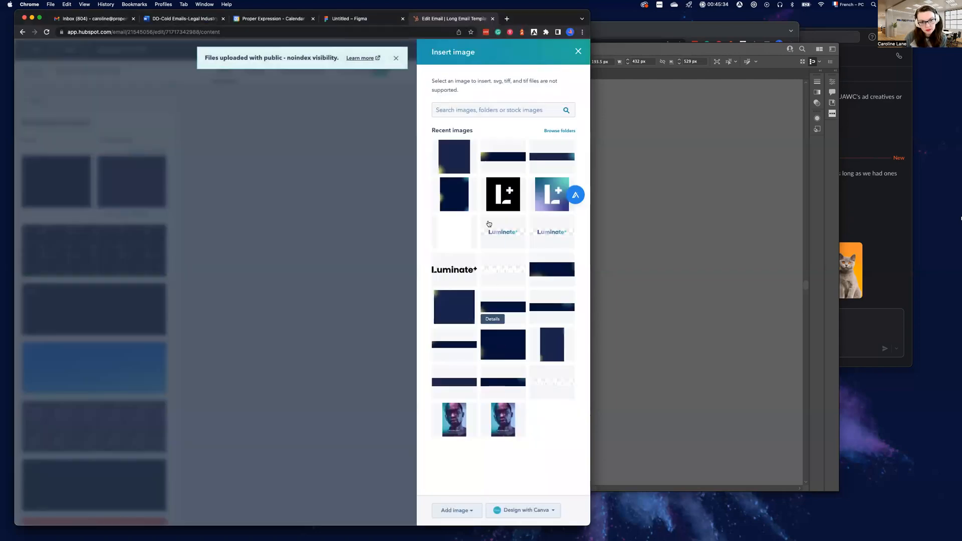
Apply the uploaded Long email - Shows image as the posters section's background and leave the pattern settings
left_click(457, 166)
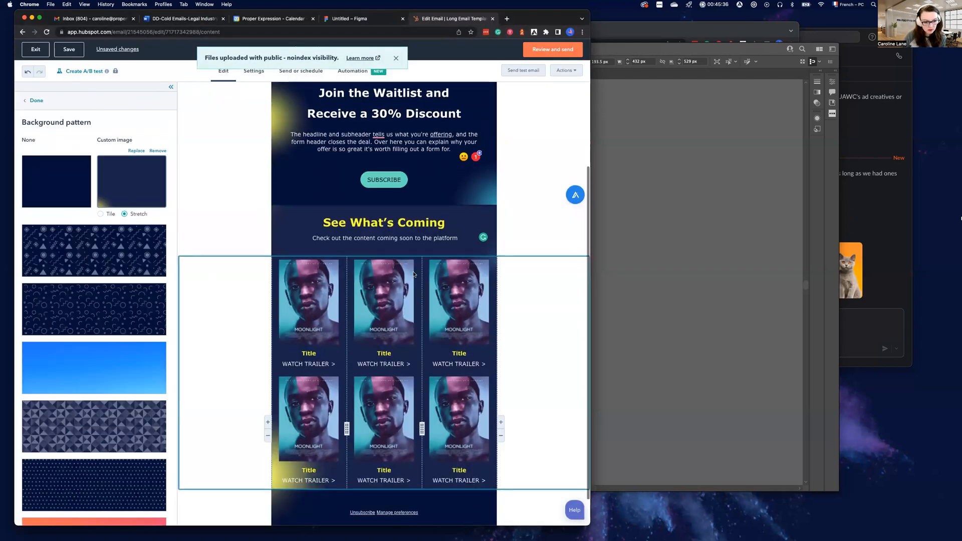
scroll(269, 313, "down", 1)
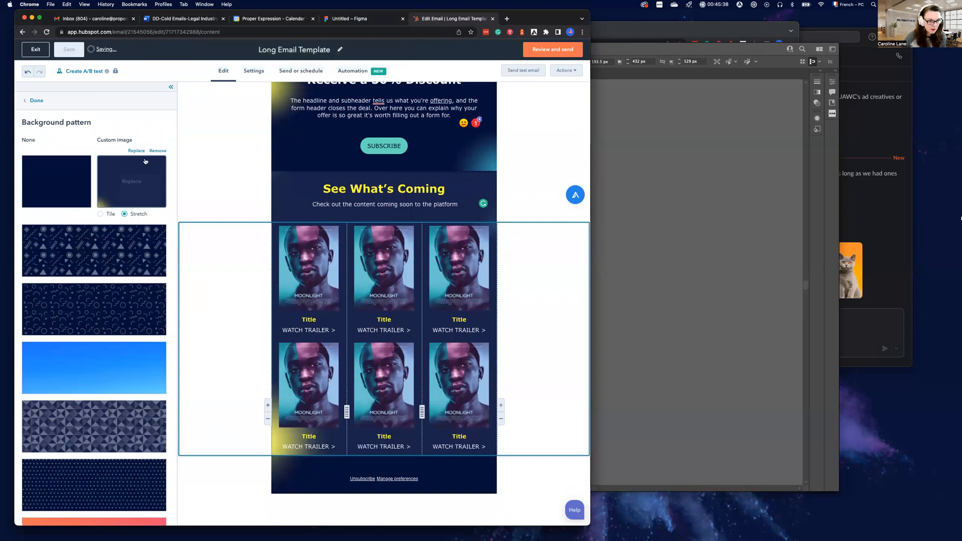
left_click(33, 101)
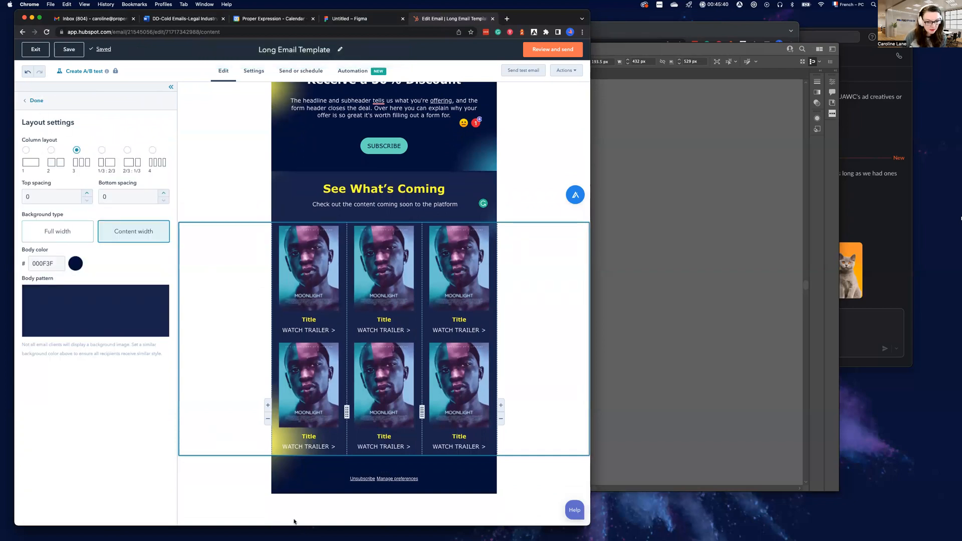
Replace the footer section's custom background image with the uploaded Long email Bottom image and close the section's settings
left_click(285, 477)
left_click(252, 473)
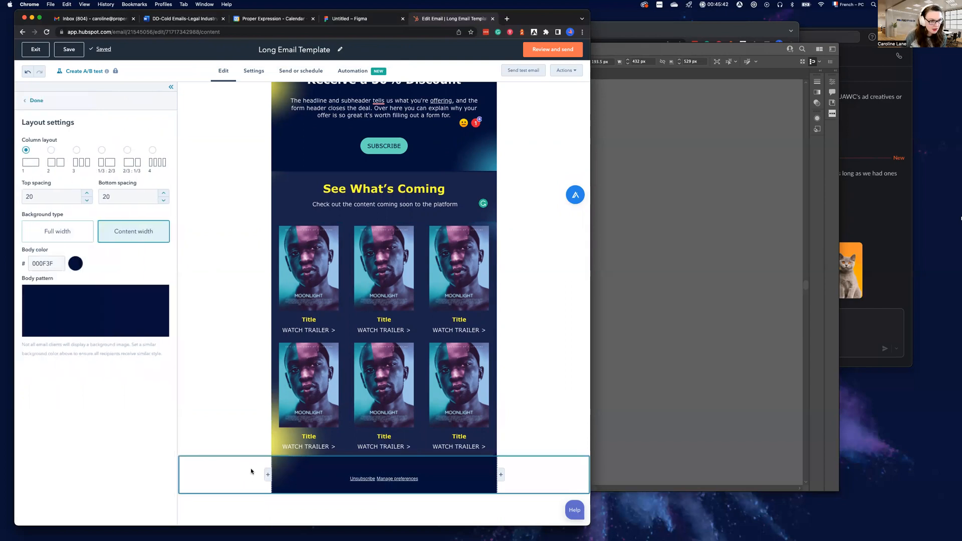
left_click(80, 315)
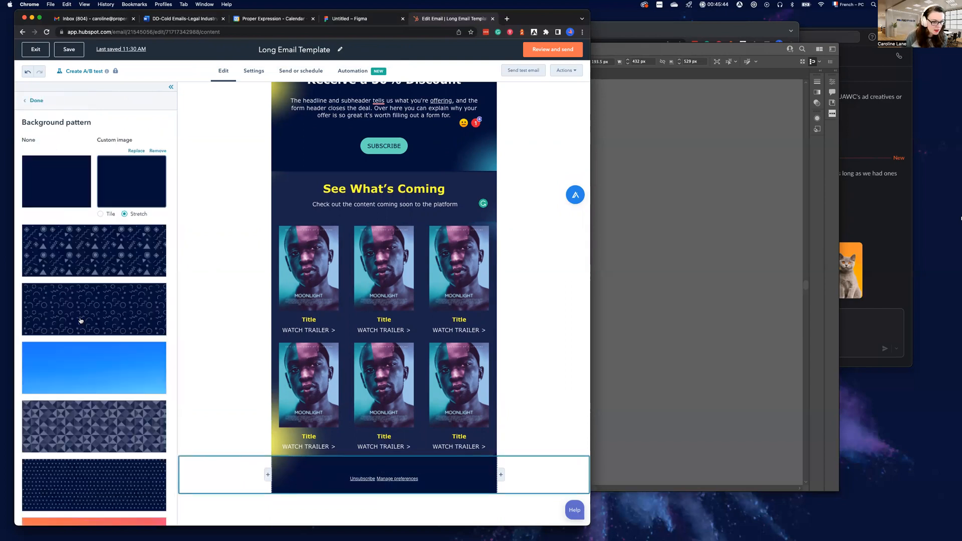
left_click(137, 151)
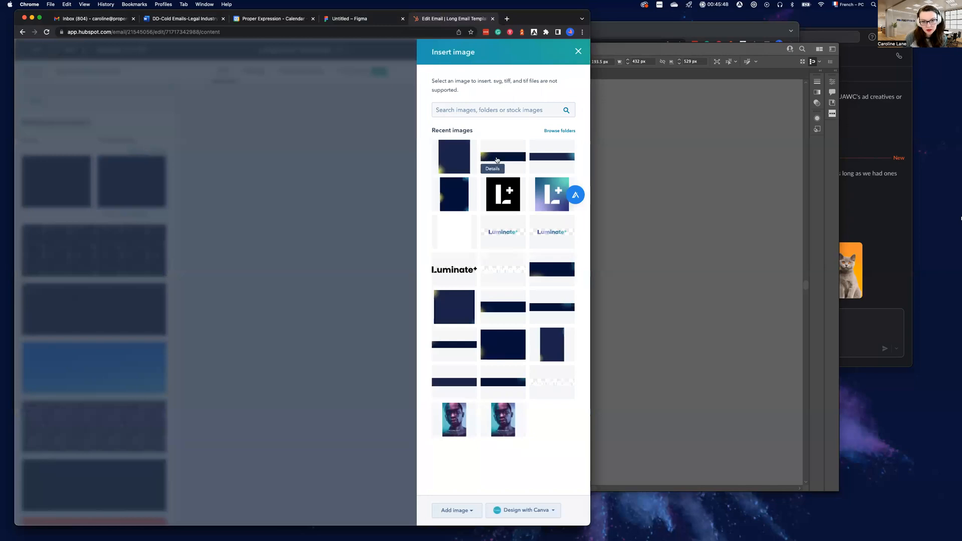
left_click(496, 159)
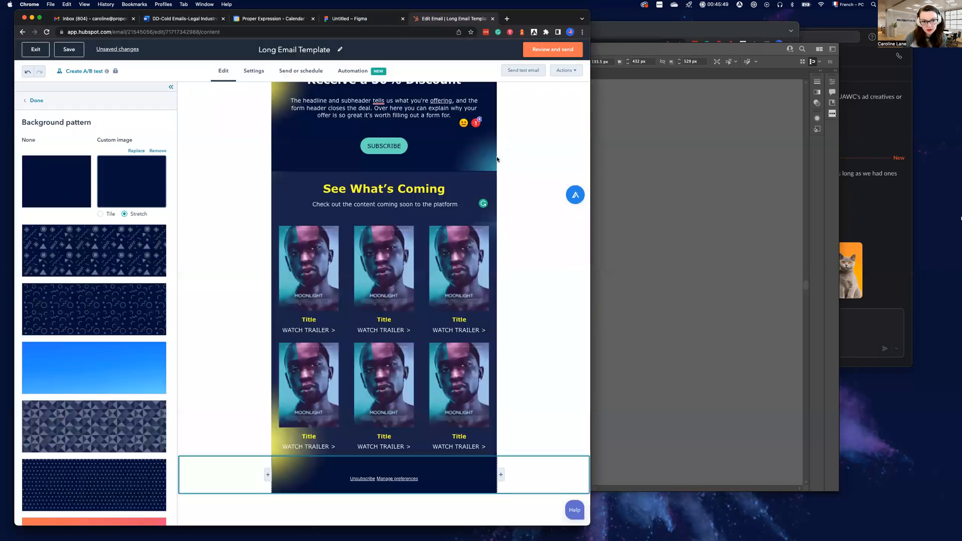
left_click(547, 441)
Examine how the backgrounds line up between the top section and the See What's Coming section, checking their layout settings
scroll(470, 210, "up", 3)
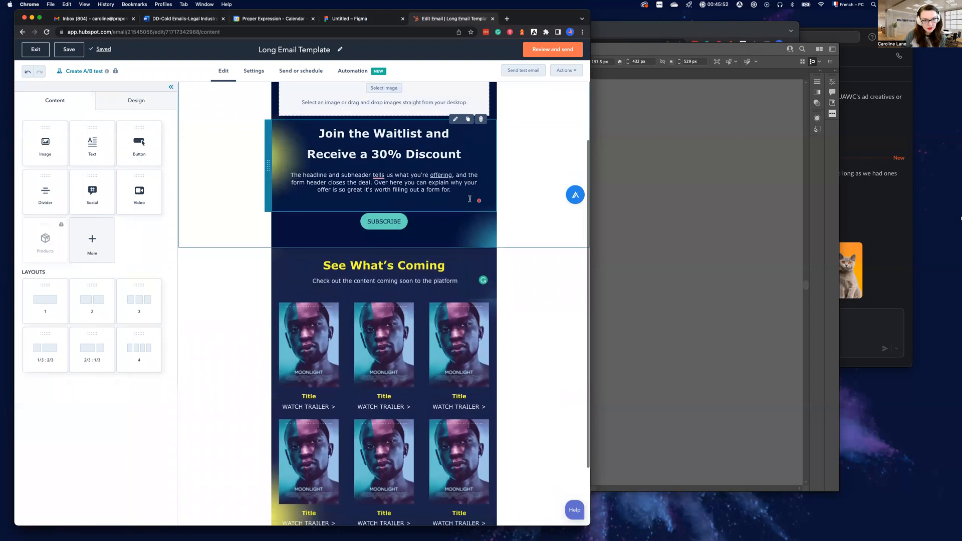
scroll(469, 198, "up", 3)
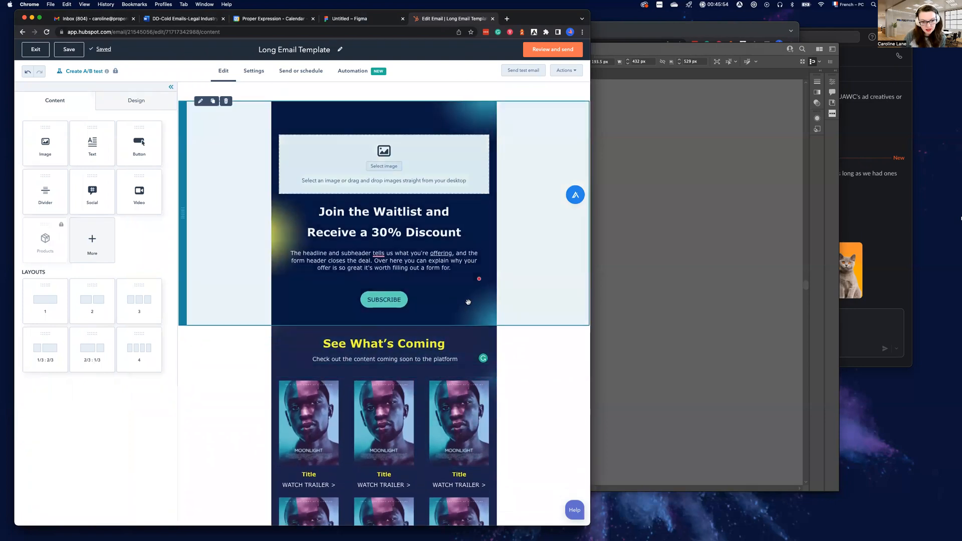
scroll(478, 354, "down", 1)
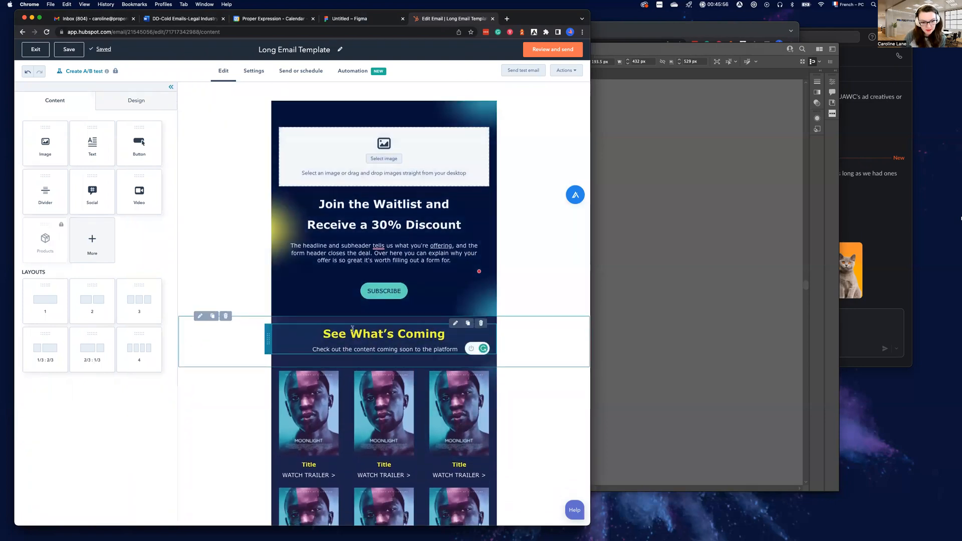
left_click(298, 325)
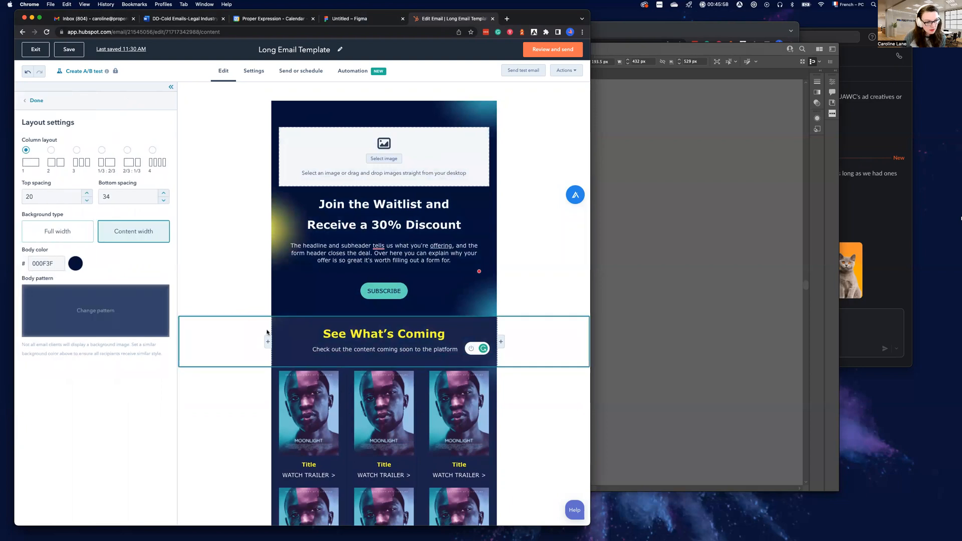
left_click(298, 338)
left_click(448, 340)
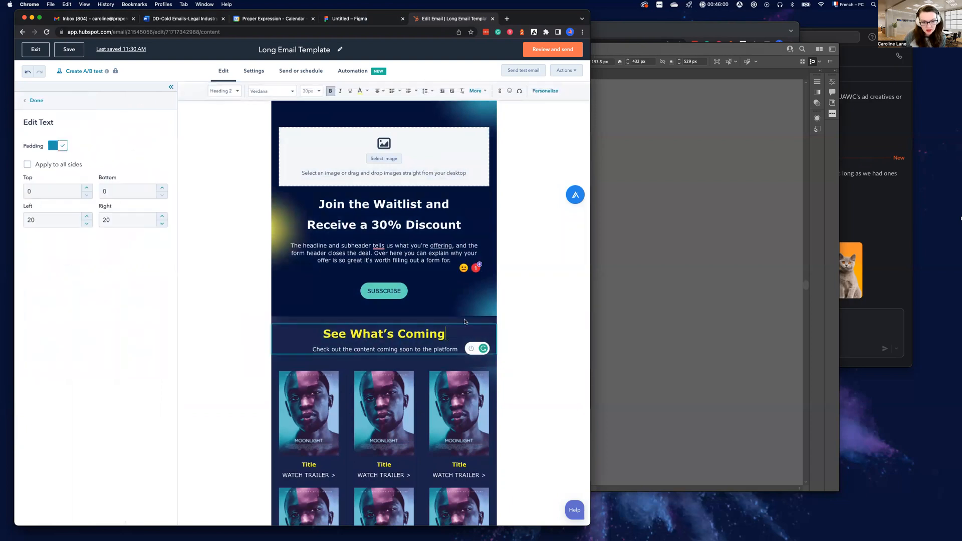
left_click(511, 292)
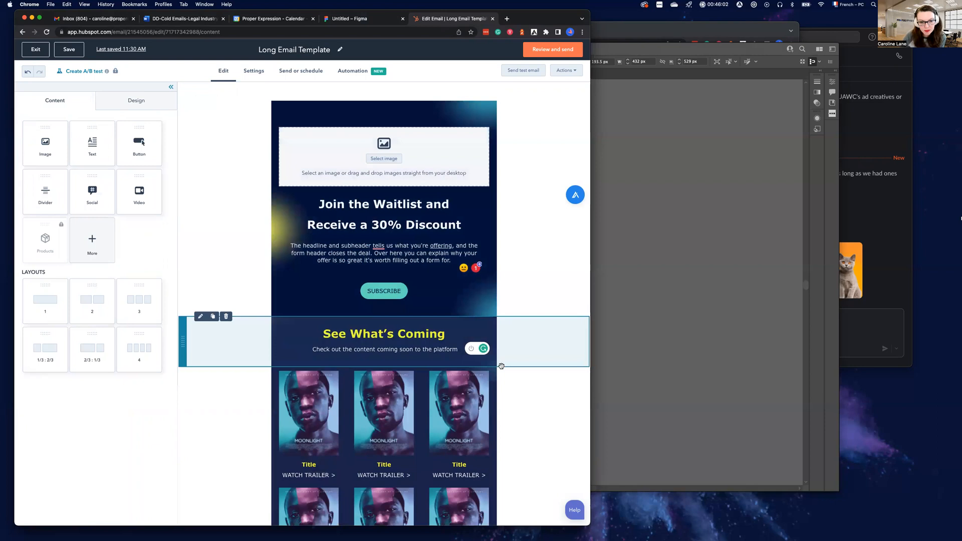
left_click(463, 313)
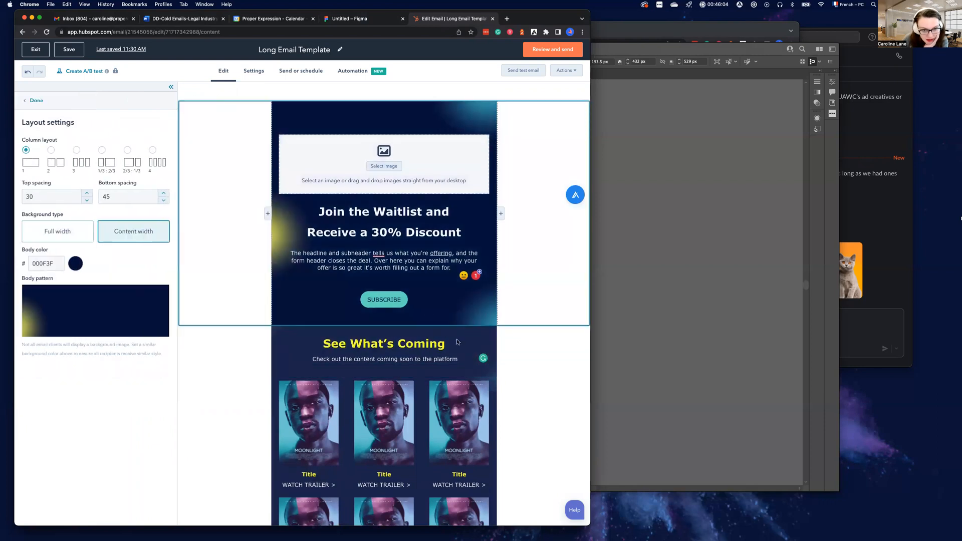
Try adding blank lines after the top section's offer paragraph, and remove them
left_click(400, 292)
left_click(387, 287)
left_click(454, 266)
left_click(458, 267)
key("Return")
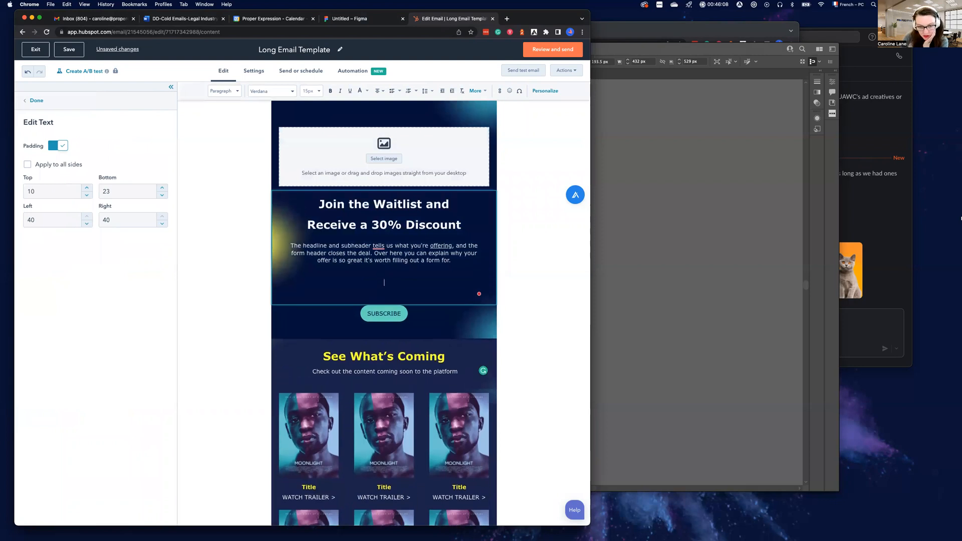
key("Return")
key("BackSpace")
key("BackSpace")
key("BackSpace")
key("BackSpace")
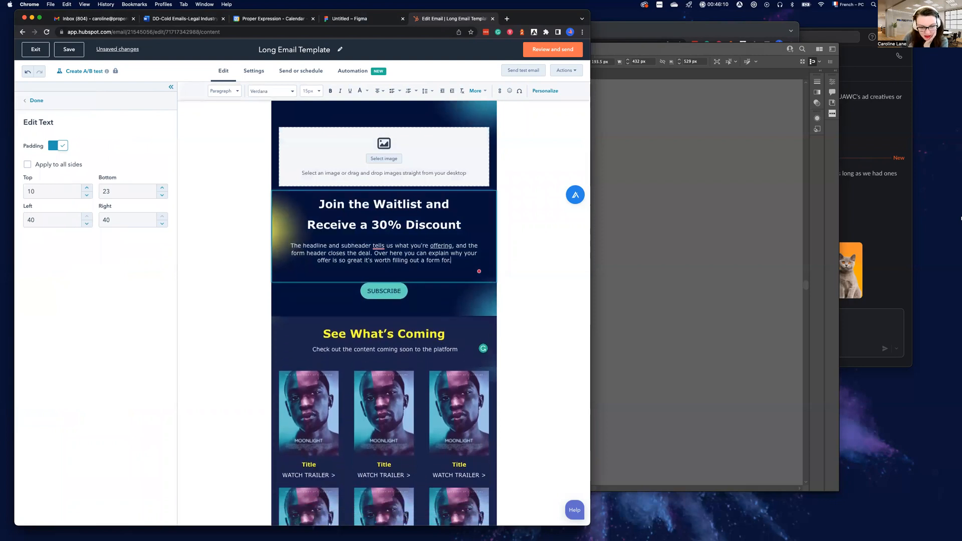
Try adding three blank lines after the See What's Coming section's subheader text, and remove them
left_click(468, 359)
left_click(465, 347)
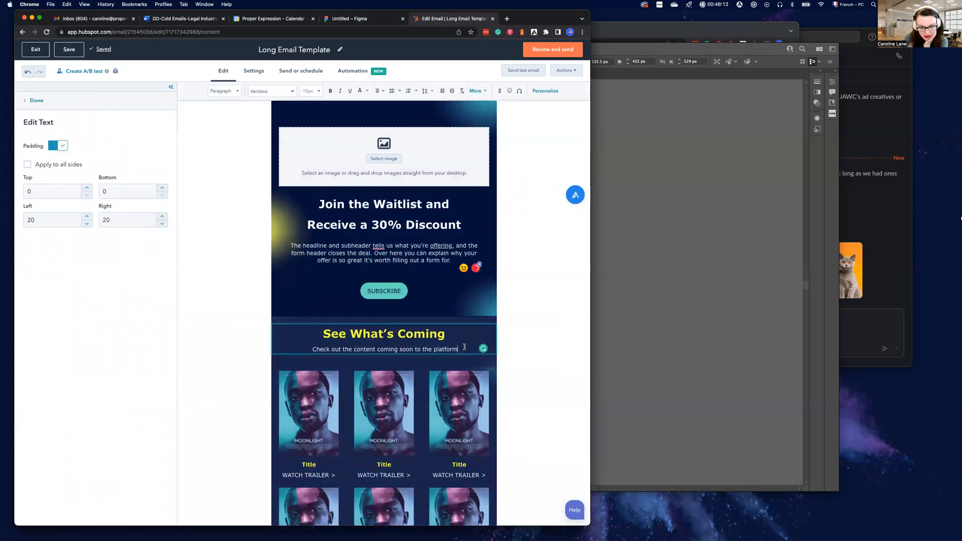
key("Return")
key("Return")
key("Return")
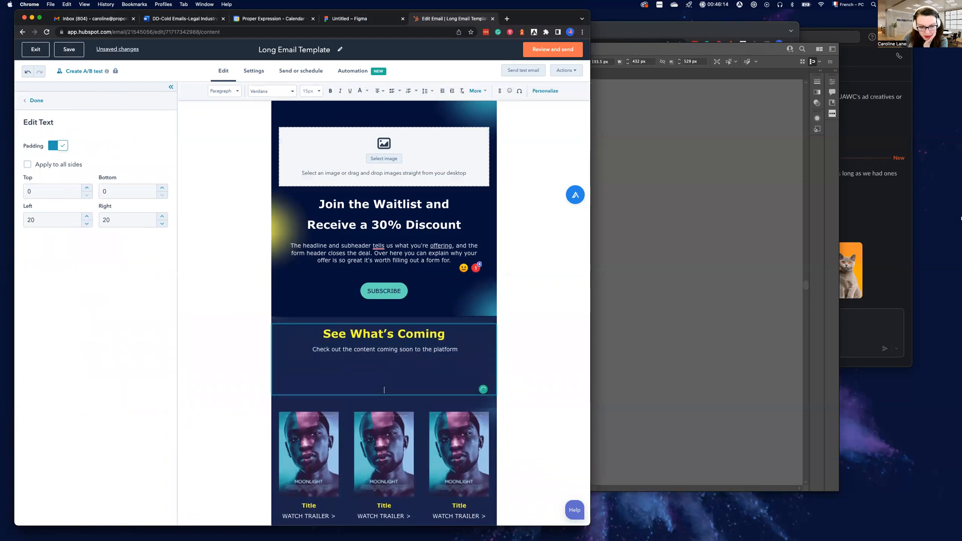
key("BackSpace")
key("BackSpace")
key("BackSpace")
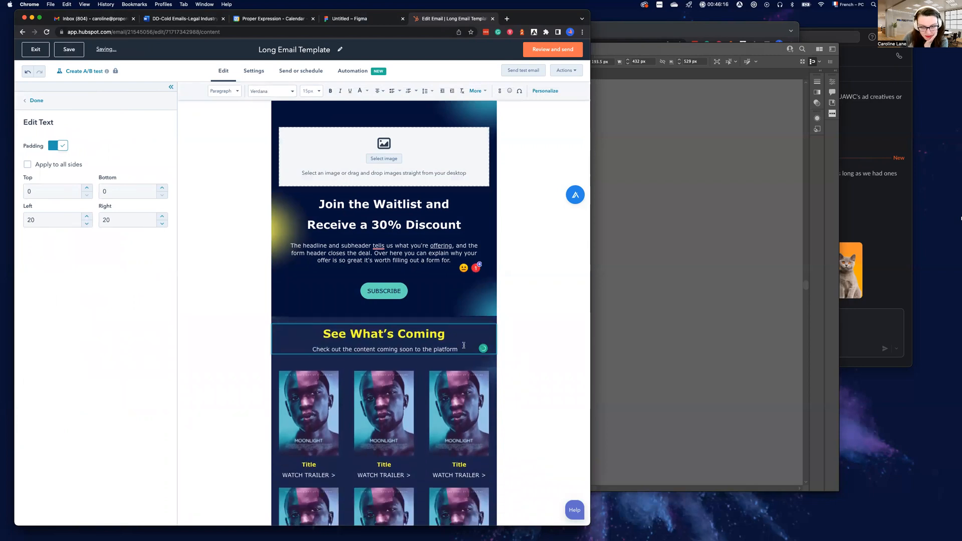
Compare the email's top section boundary with the Illustrator background artwork, and check the See What's Coming section's layout settings in HubSpot
left_click(441, 307)
left_click(434, 305)
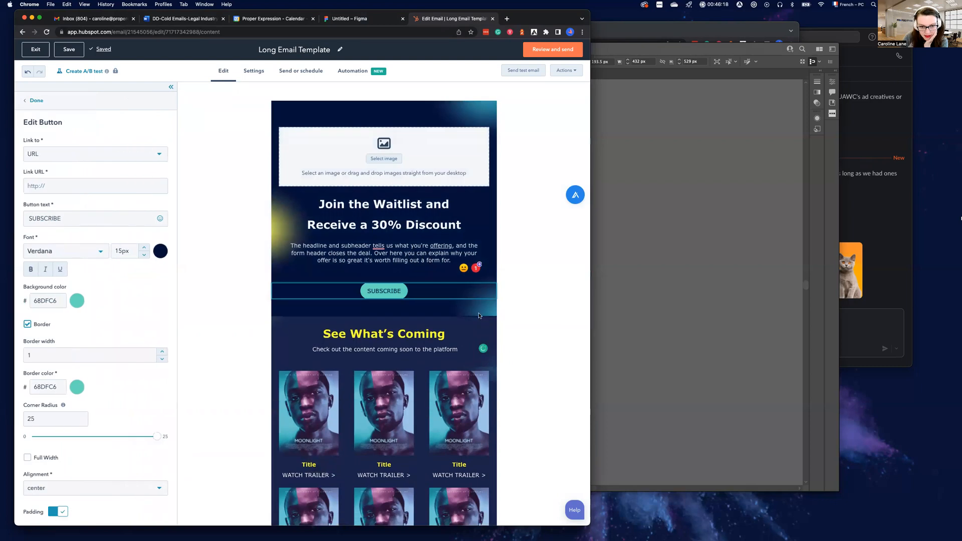
left_click(678, 347)
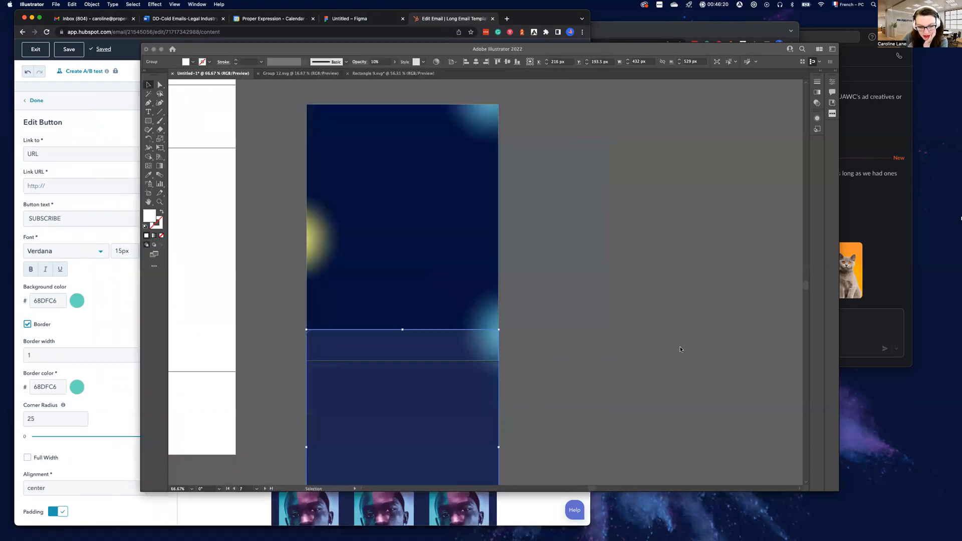
left_click(274, 314)
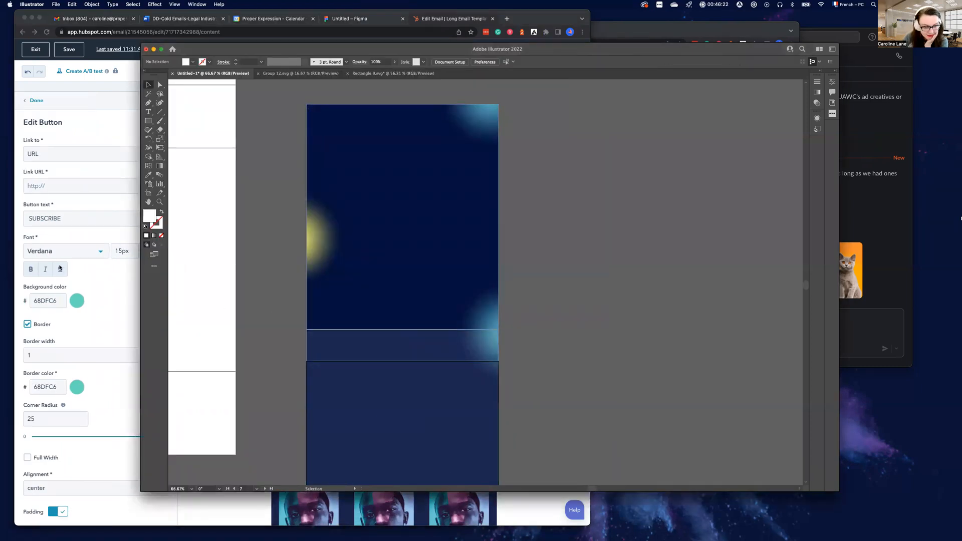
left_click(97, 278)
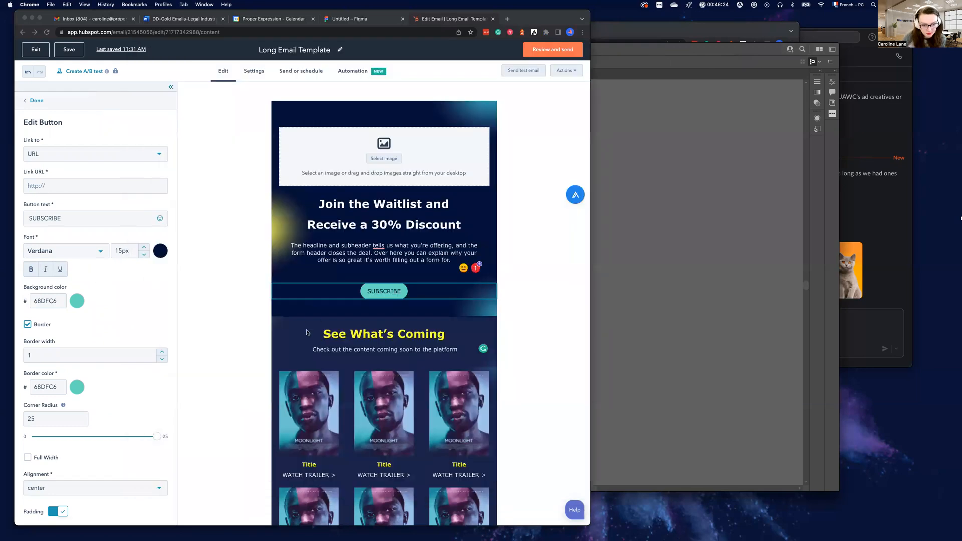
left_click(252, 325)
left_click(249, 327)
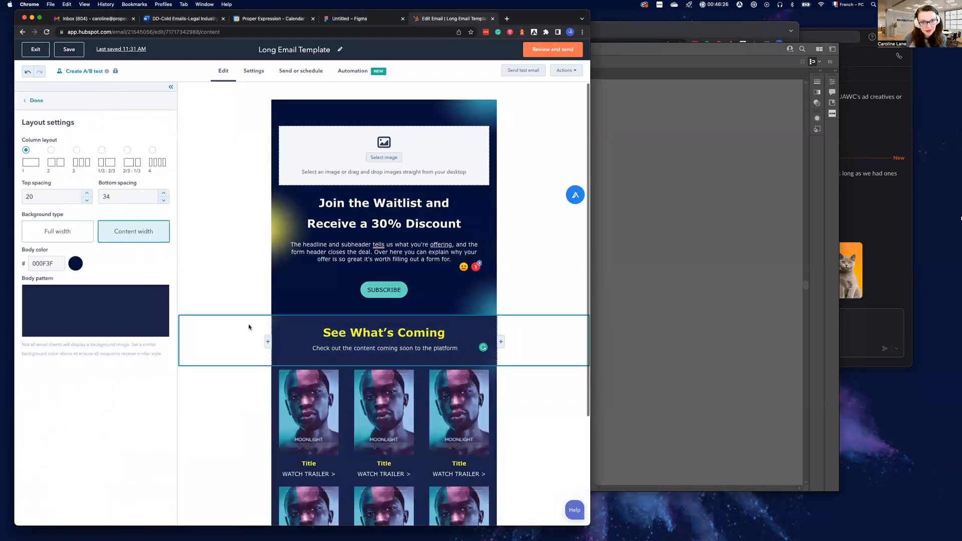
left_click(526, 120)
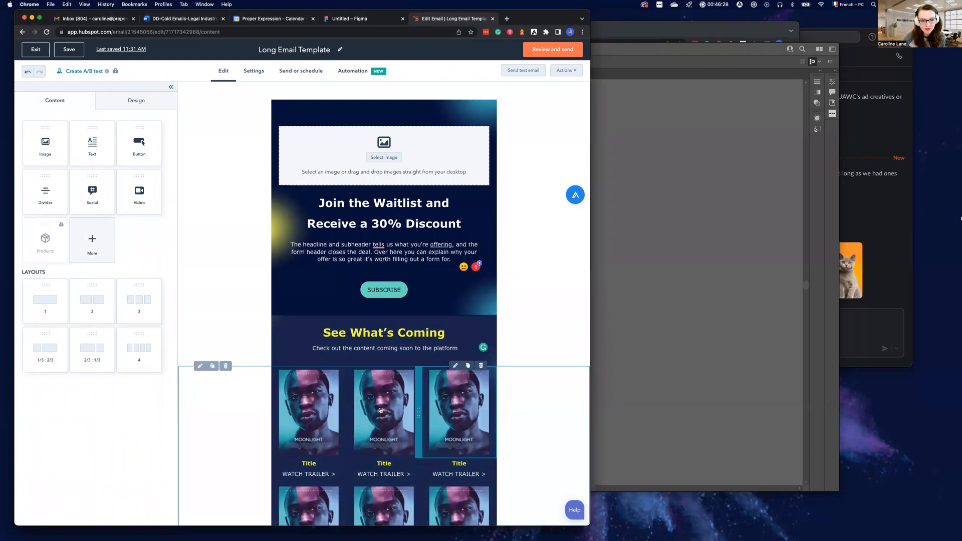